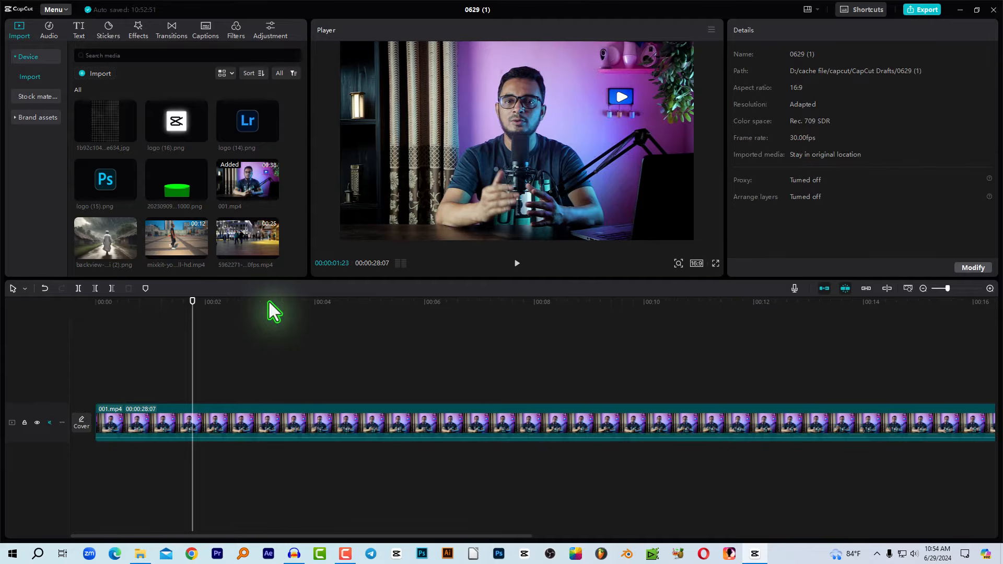
Place the playhead at 00:00:02:00 and select the 001.mp4 clip to view its transform settings.
left_click(182, 306)
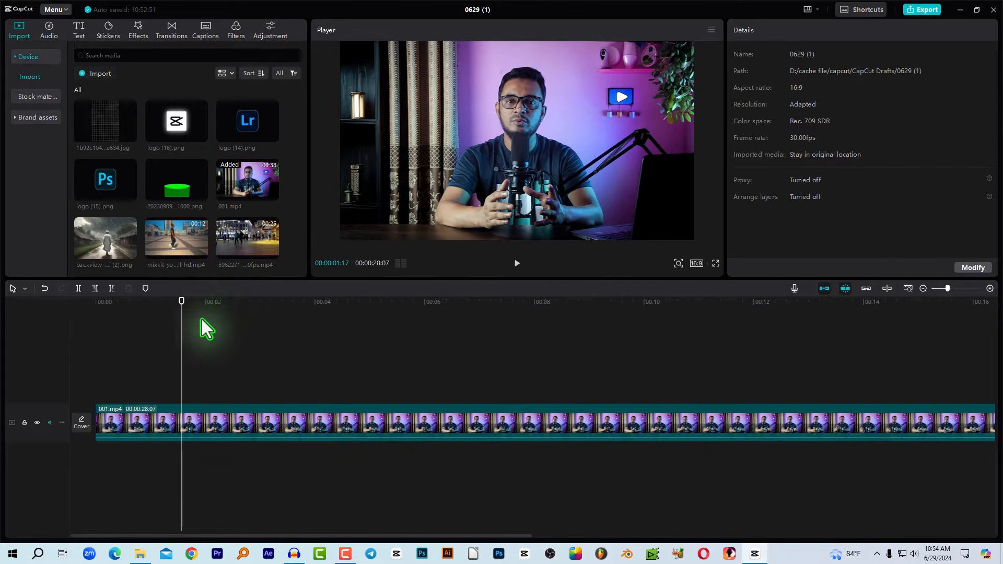
mouse_move(189, 306)
left_mouse_down()
mouse_move(213, 308)
mouse_move(204, 316)
left_mouse_up()
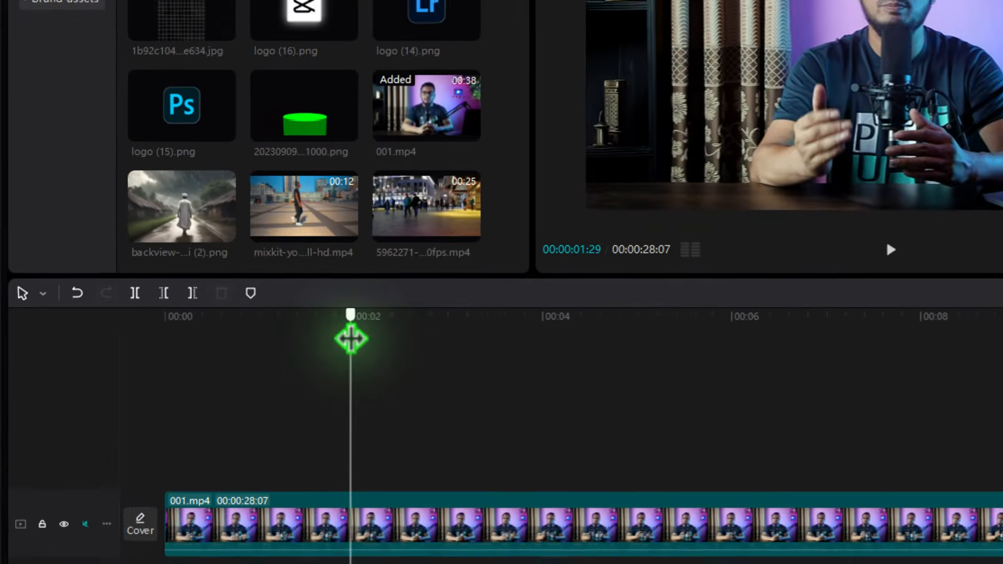
left_click_drag(351, 339, 460, 340)
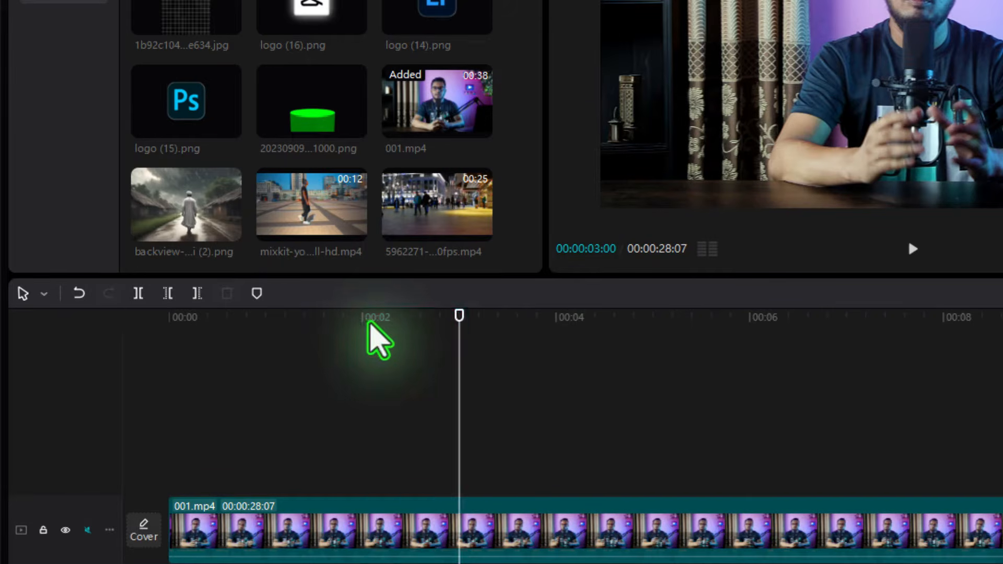
mouse_move(372, 326)
left_mouse_down()
mouse_move(385, 340)
mouse_move(379, 369)
mouse_move(364, 380)
left_mouse_up()
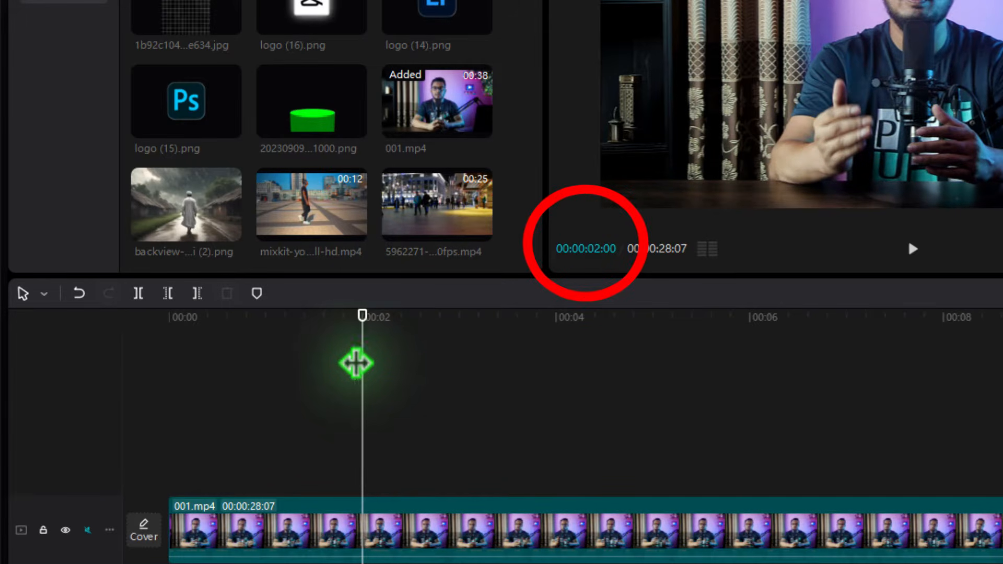
left_click(470, 522)
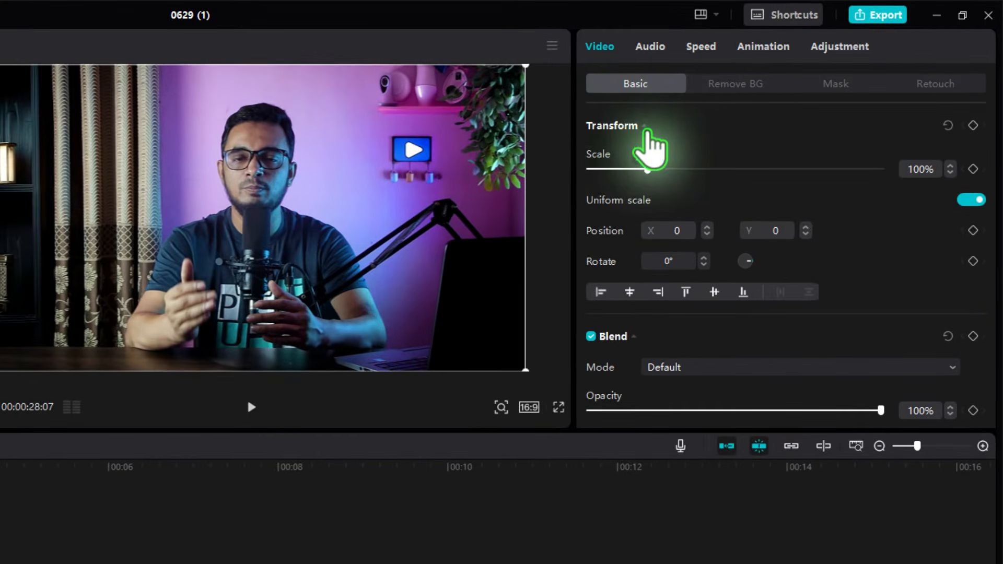
scroll(638, 324, "down", 2)
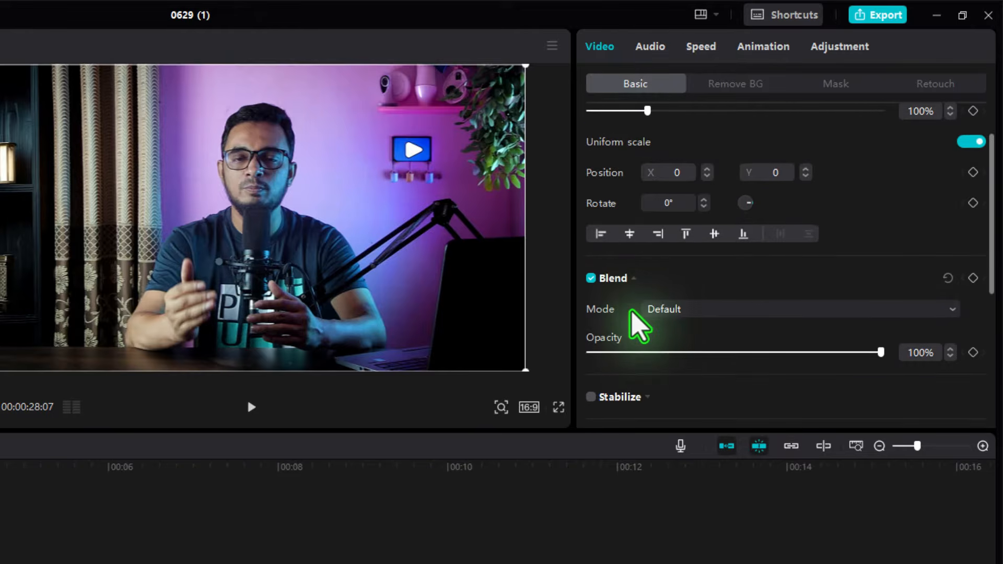
scroll(654, 350, "up", 2)
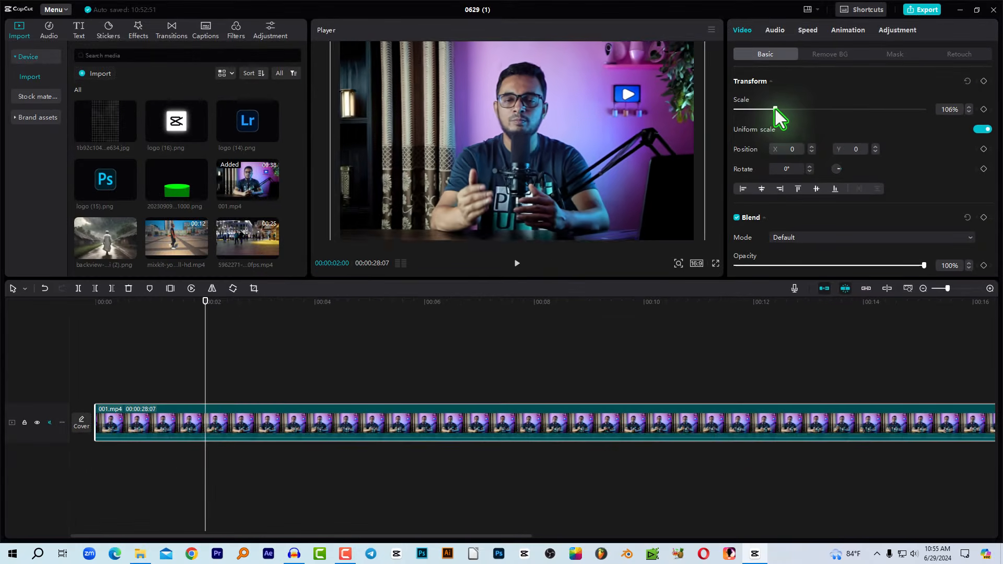
Try scaling the 001.mp4 clip to 135% without keyframes and check the framing along the timeline.
left_click_drag(651, 168, 660, 170)
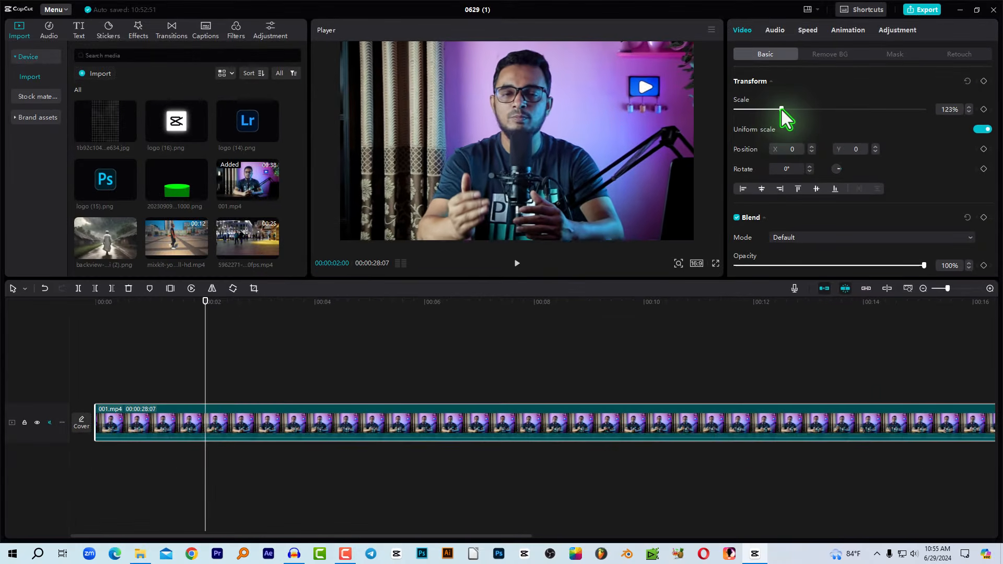
left_click_drag(781, 109, 785, 110)
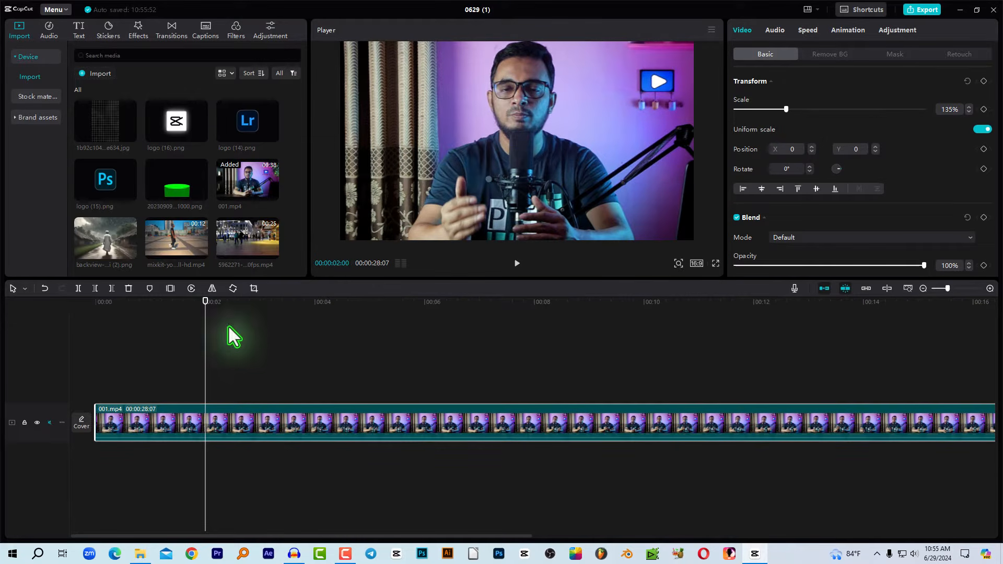
left_click_drag(199, 307, 799, 353)
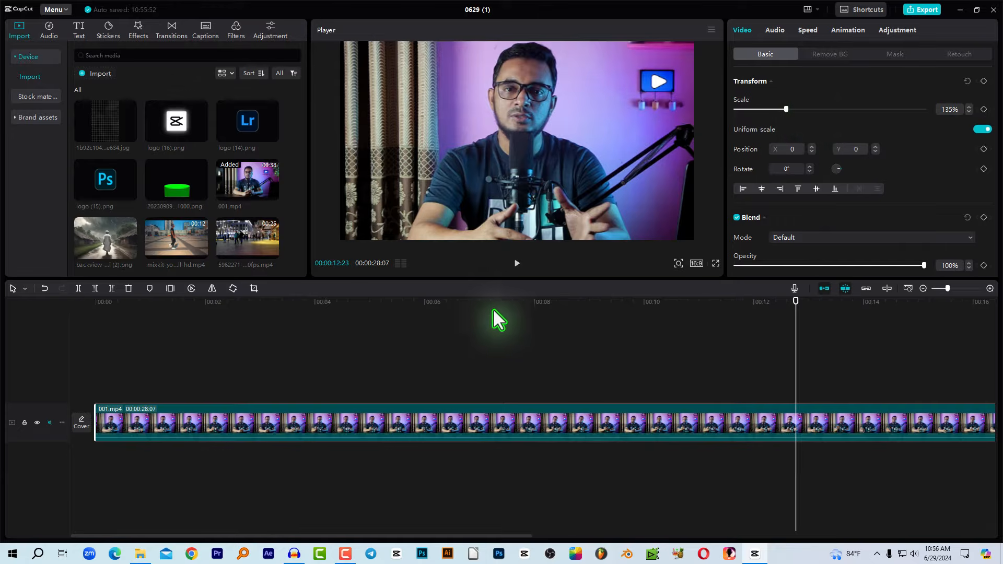
left_click_drag(499, 320, 316, 350)
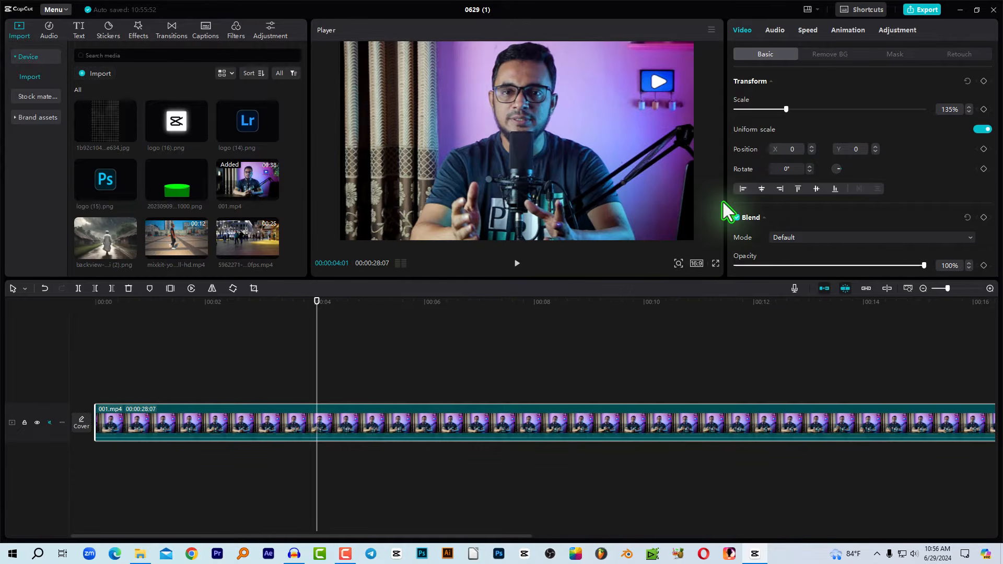
key("ctrl+z")
Return the playhead to exactly 00:00:02:00, where the zoom starts.
left_click(203, 305)
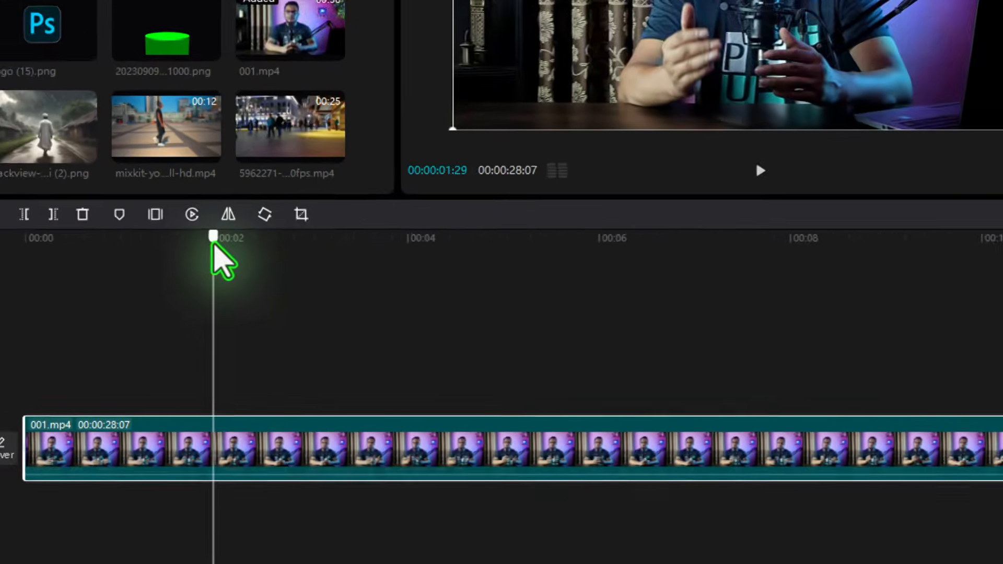
left_click_drag(213, 244, 217, 250)
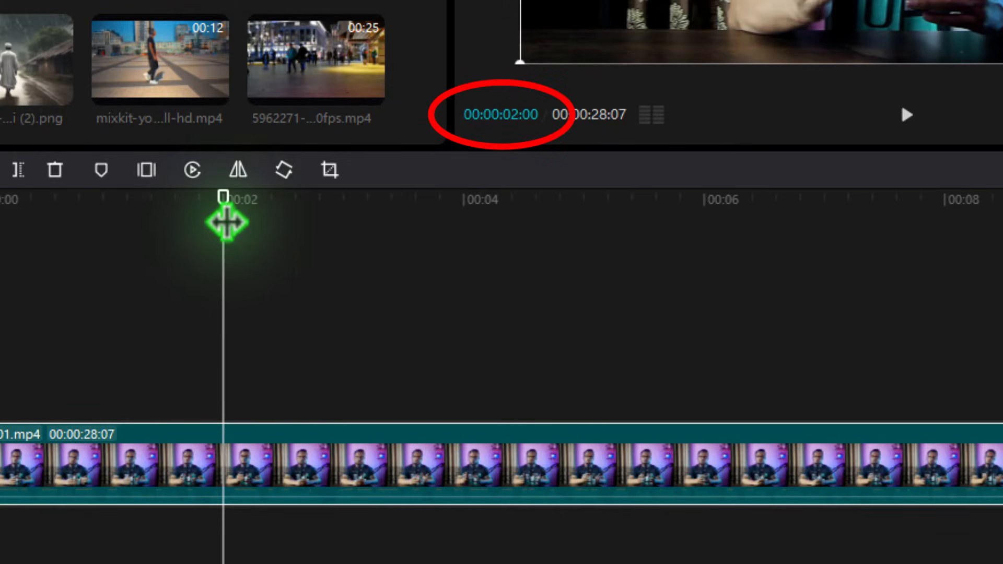
left_click(350, 208)
mouse_move(349, 208)
left_mouse_down()
mouse_move(338, 230)
mouse_move(242, 235)
mouse_move(235, 242)
mouse_move(264, 241)
mouse_move(224, 257)
left_mouse_up()
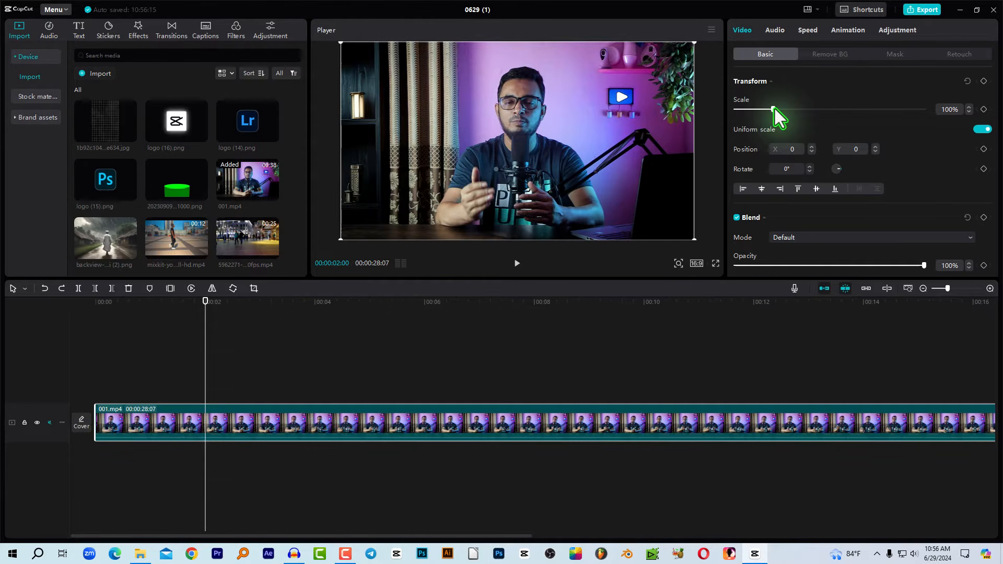
Try adjusting the clip's scale and horizontal position, and undo these changes.
left_click_drag(773, 109, 810, 146)
key("ctrl+z")
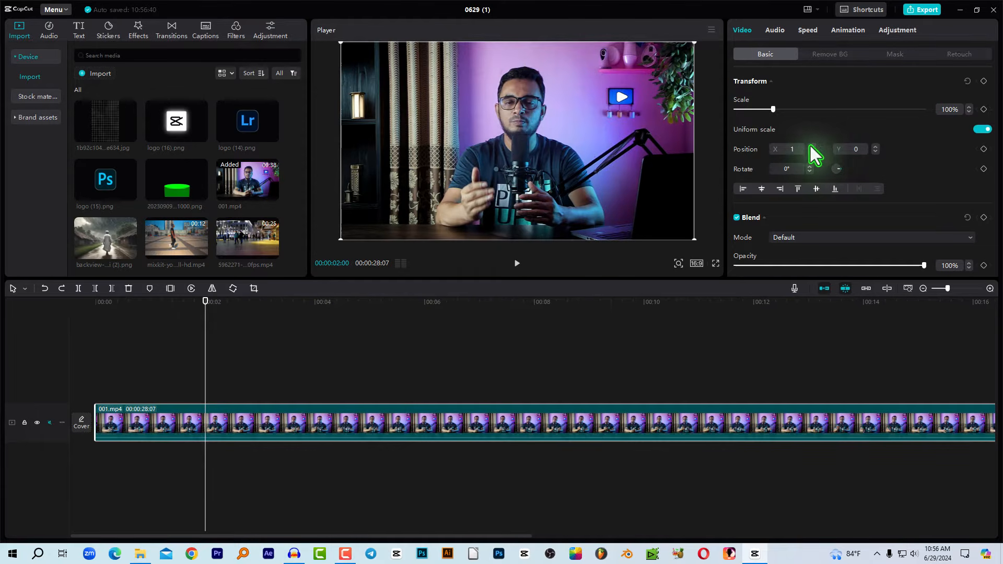
key("ctrl+z")
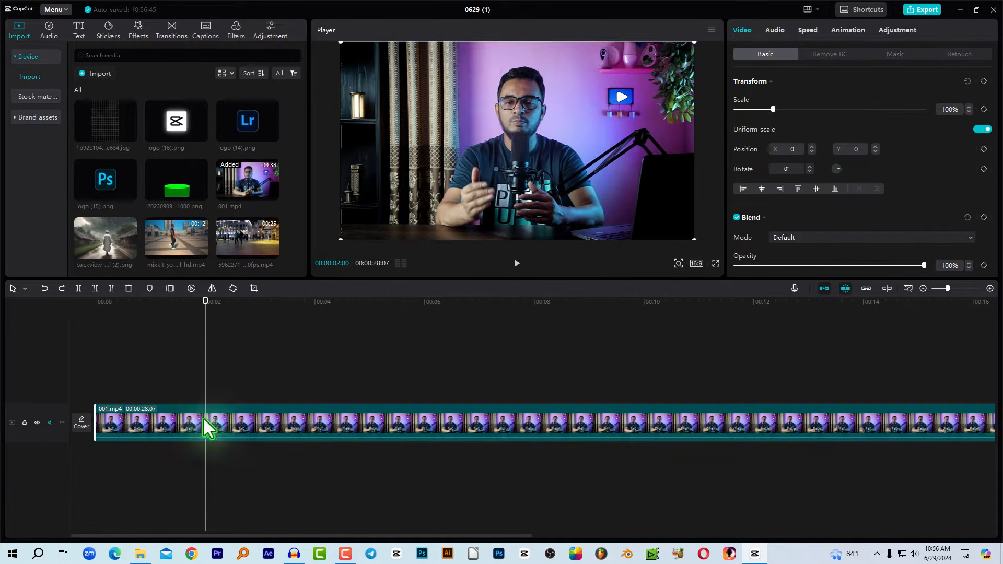
Add a scale keyframe at 100% to the 001.mp4 clip at 00:00:02:00.
left_click_drag(208, 312, 206, 312)
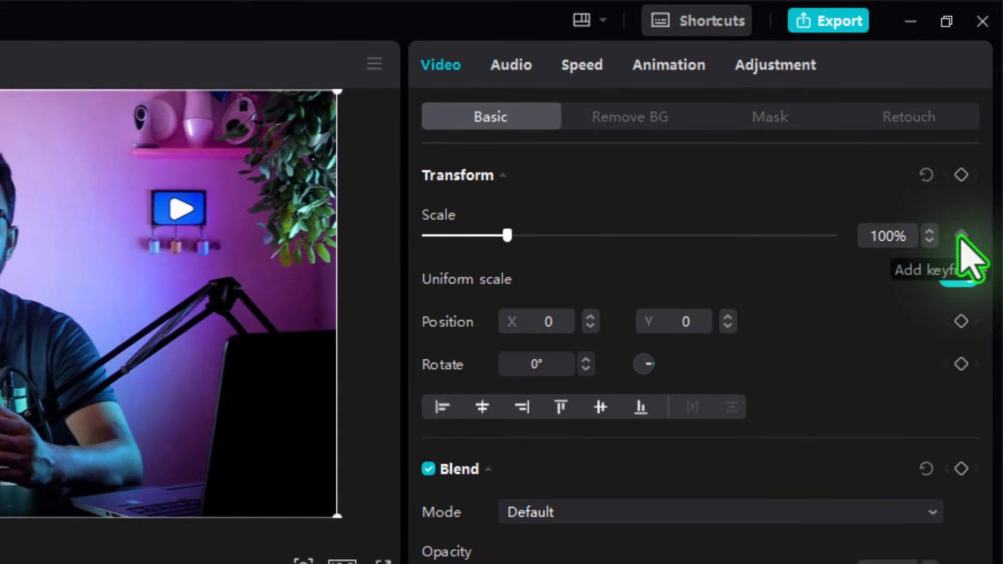
left_click(961, 238)
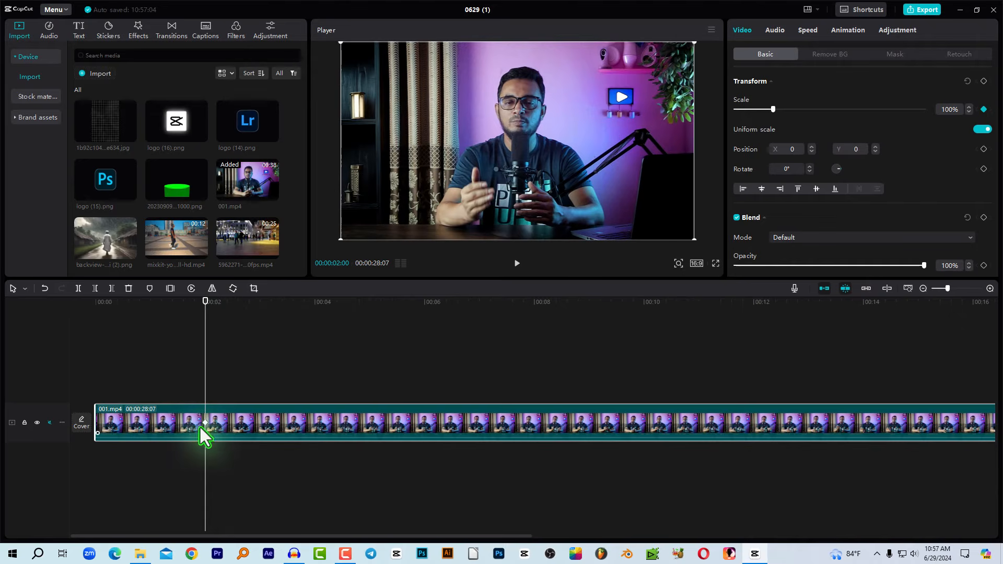
left_click(288, 339)
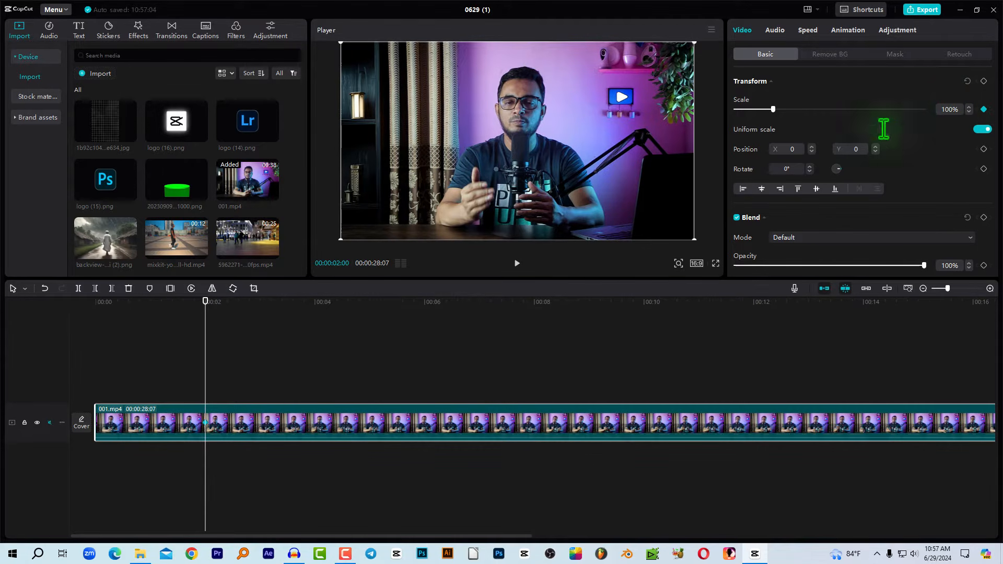
Move the playhead to 00:00:03:00 and set the clip's scale to 121% for the second keyframe.
left_click_drag(205, 314, 261, 313)
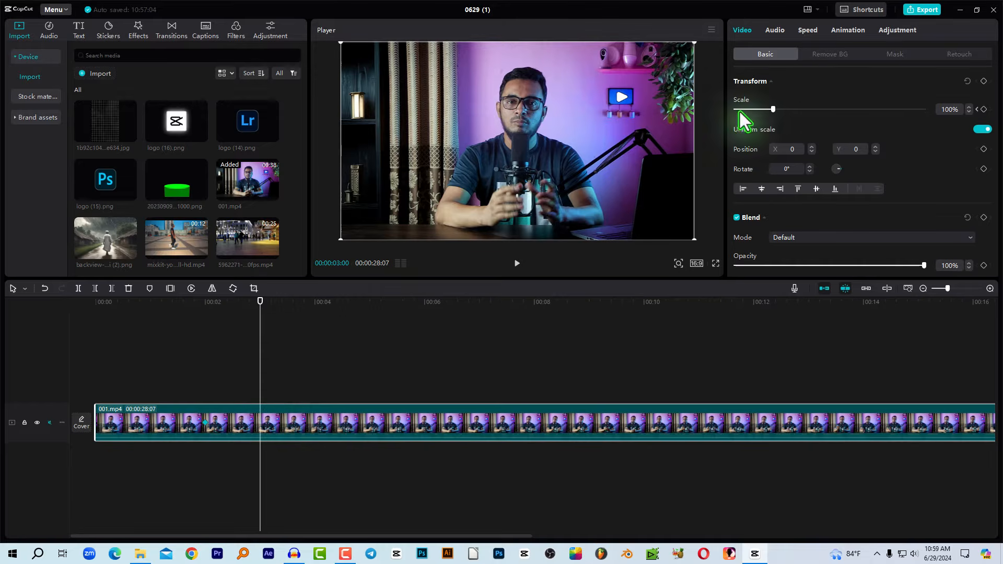
left_click_drag(774, 110, 785, 110)
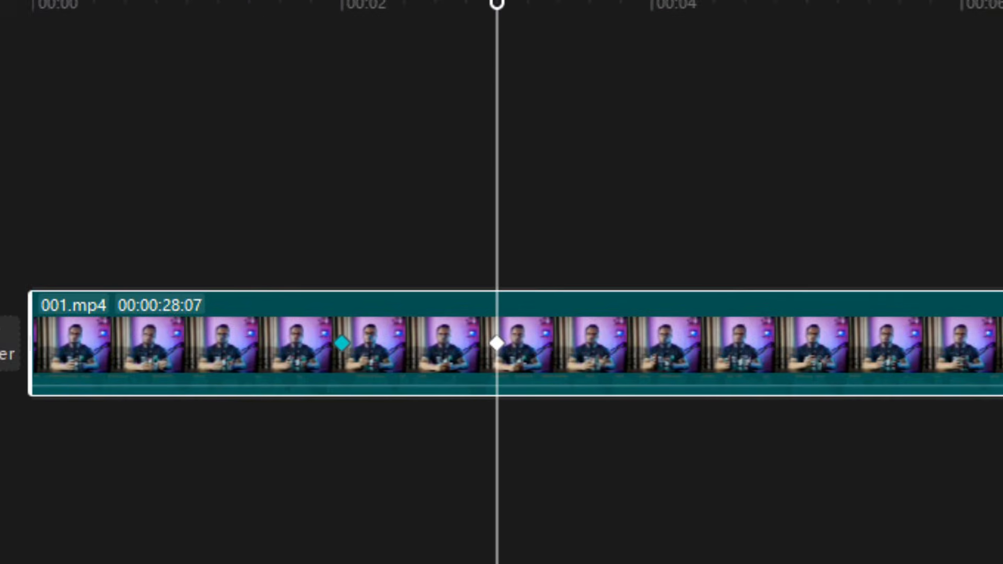
Jump between the two scale keyframes to compare the clip's framing at each.
left_click(496, 343)
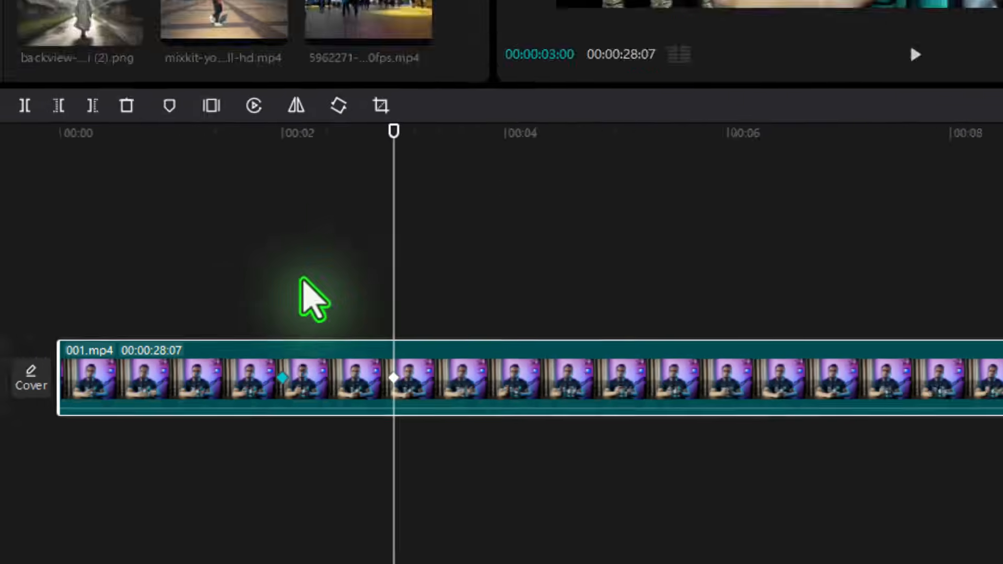
left_click(342, 344)
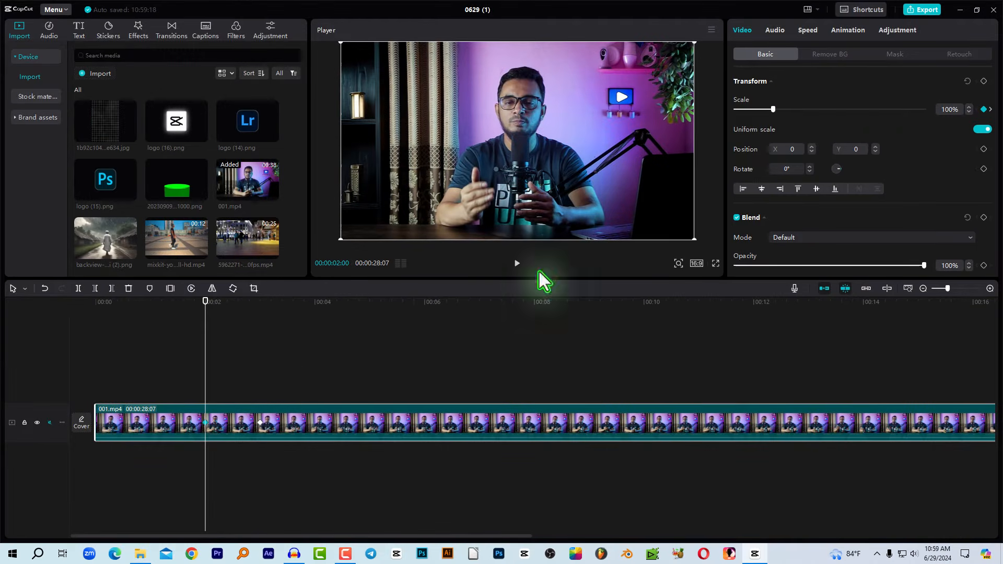
left_click(260, 424)
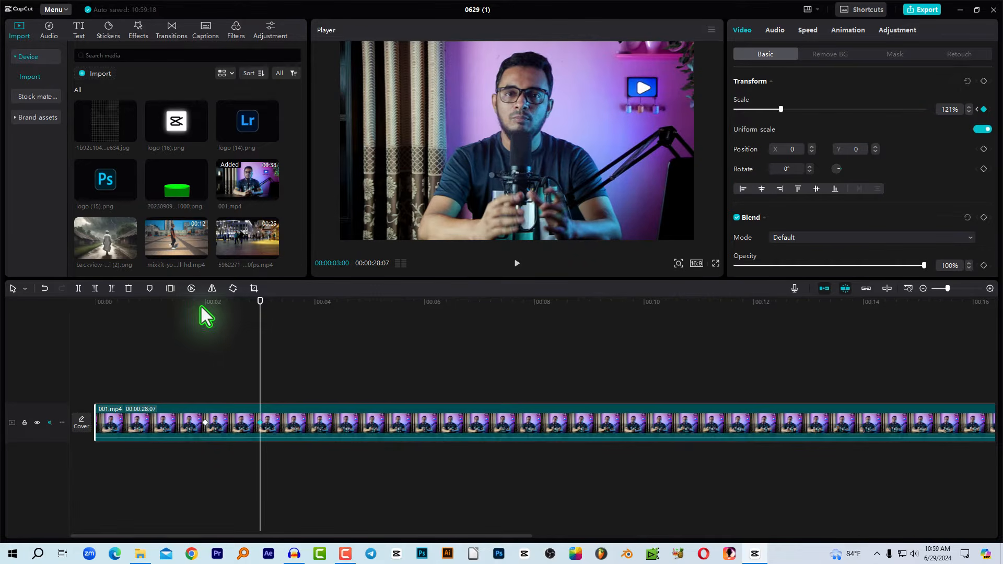
Play the clip repeatedly from around the first keyframe to preview the zoom-in.
left_click_drag(203, 307, 181, 344)
key("space")
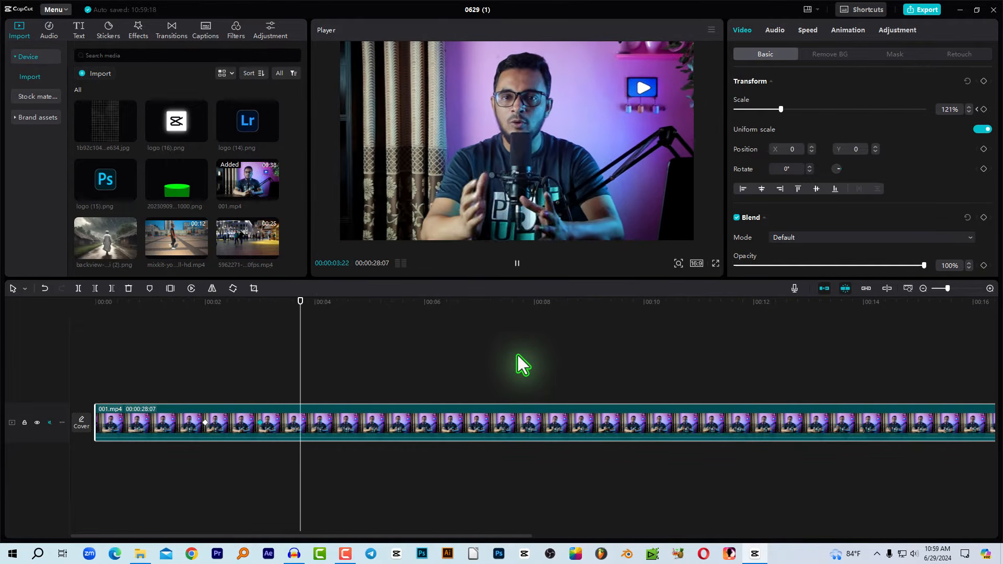
left_click(206, 306)
key("space")
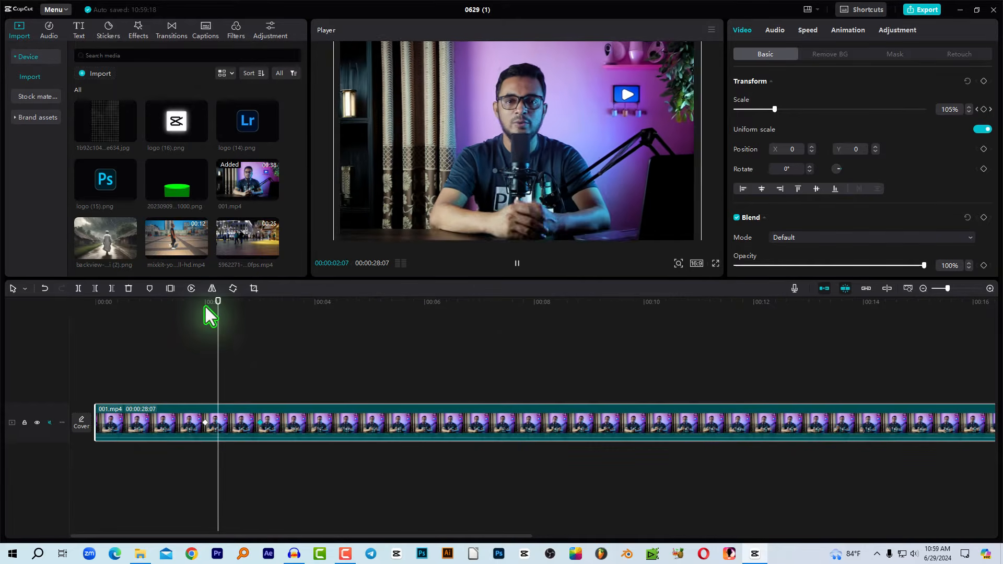
left_click(206, 309)
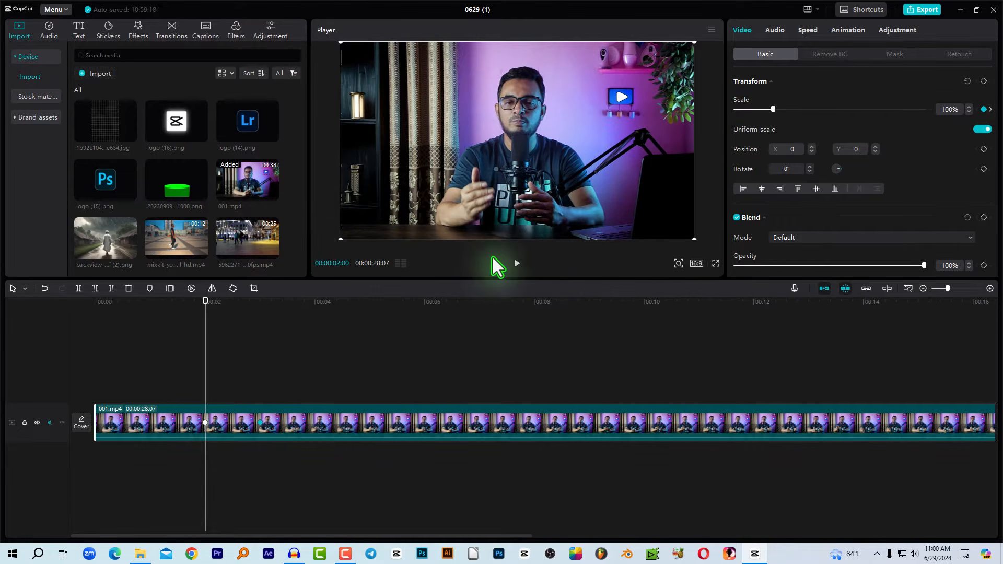
key("space")
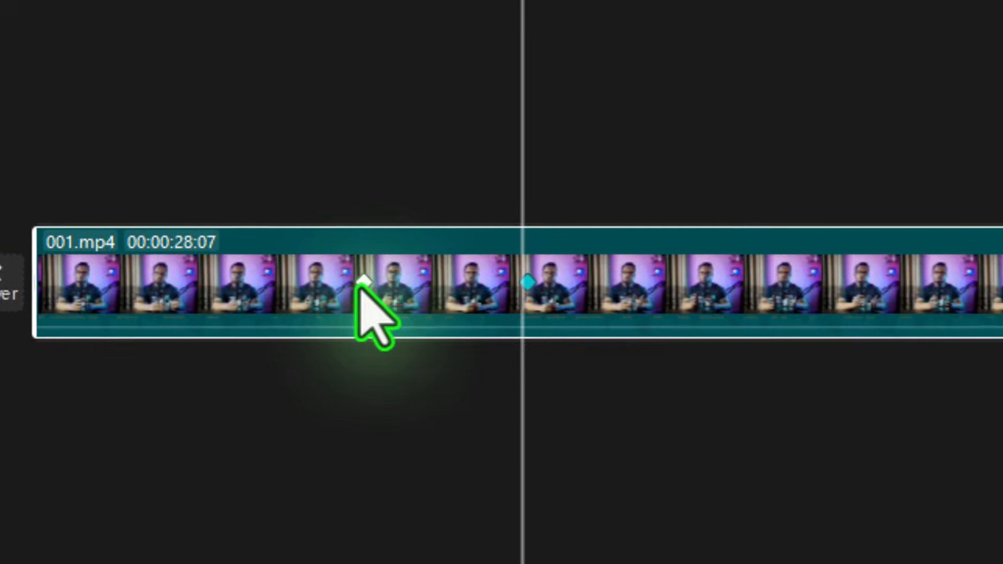
Check the spacing between the two scale keyframes and replay the section between them.
left_click(205, 422)
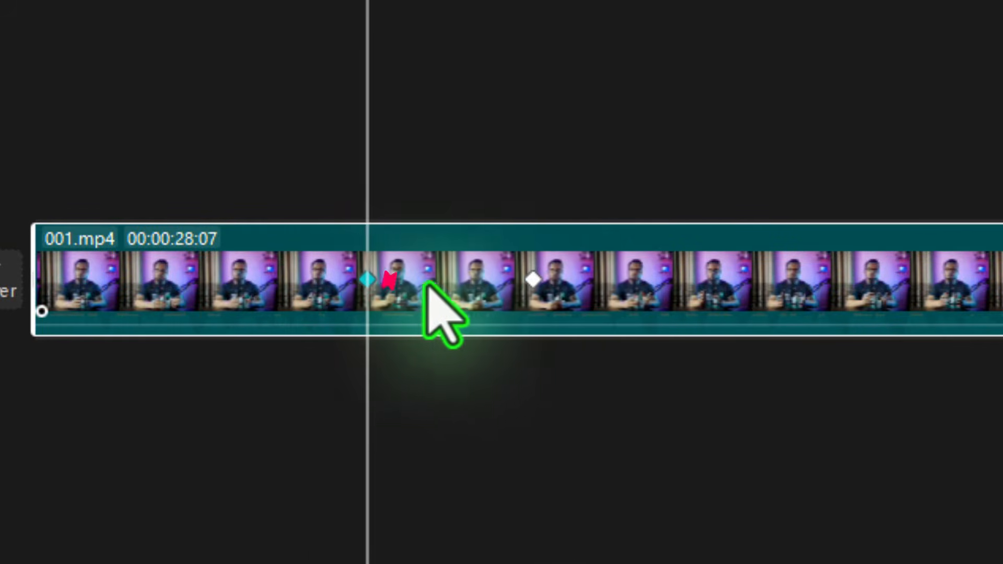
left_click(532, 280)
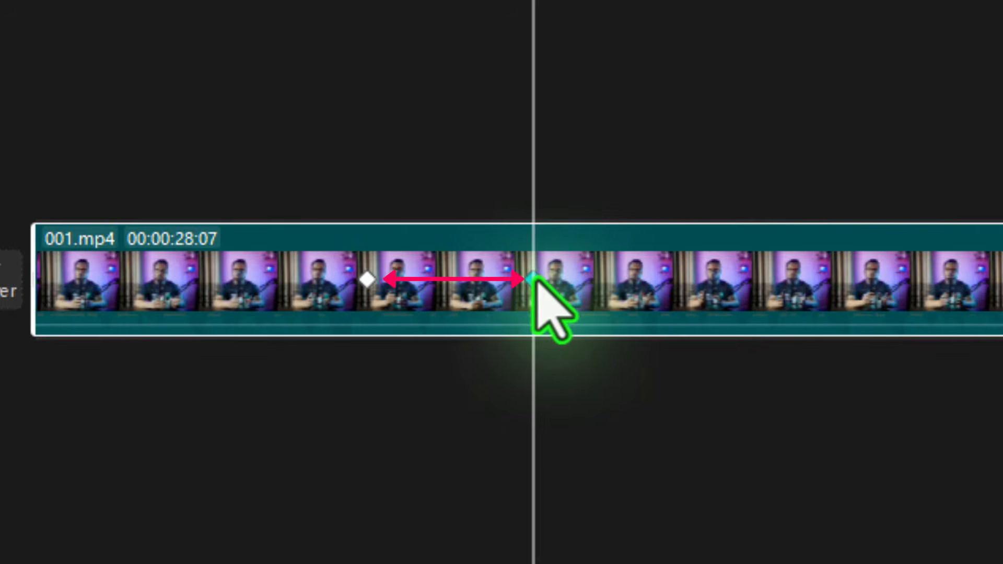
left_click(379, 1)
key("space")
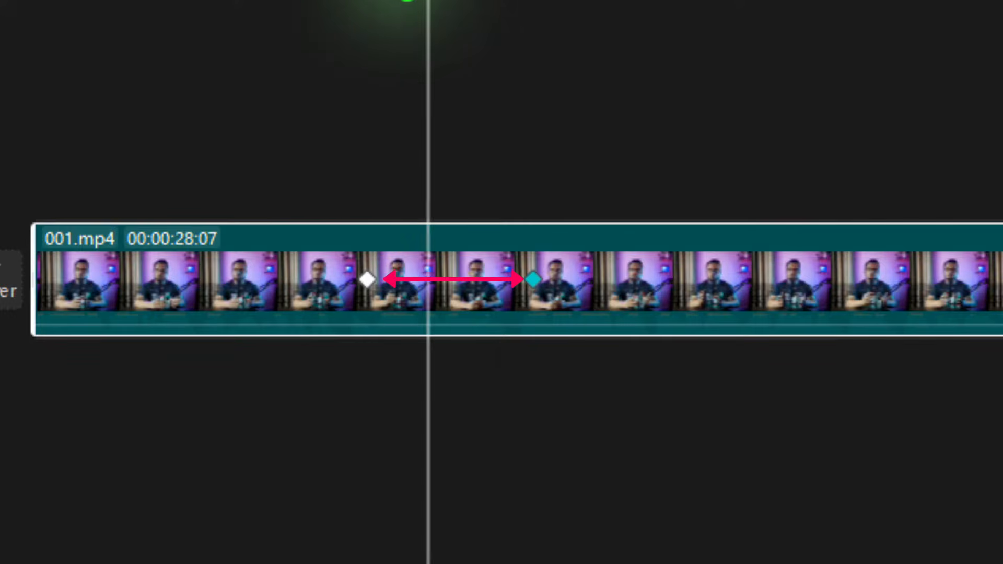
left_click_drag(420, 2, 389, 3)
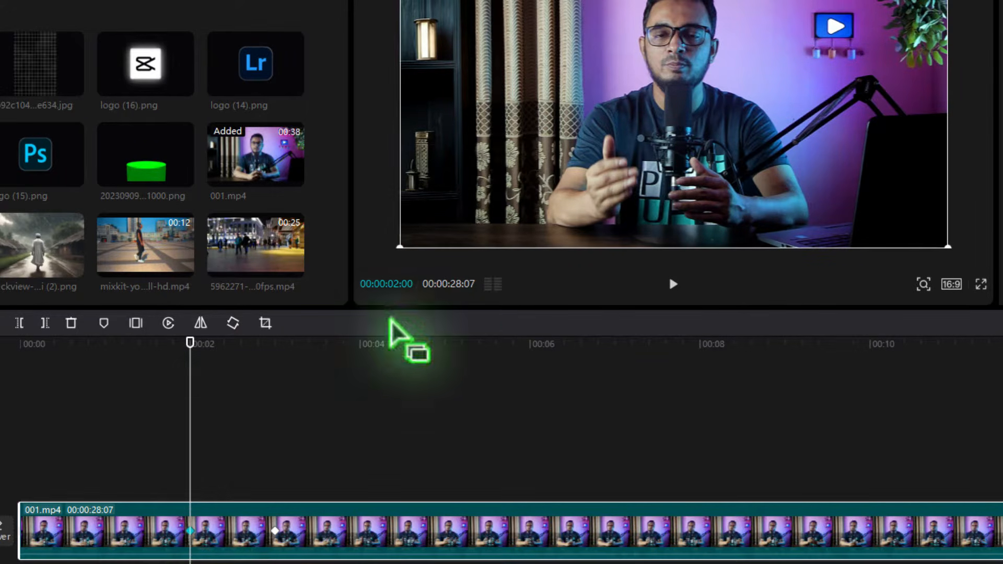
Move the second scale keyframe closer to the first, at about 2.4 seconds, and return the playhead to 00:00:02:00.
left_click(275, 528)
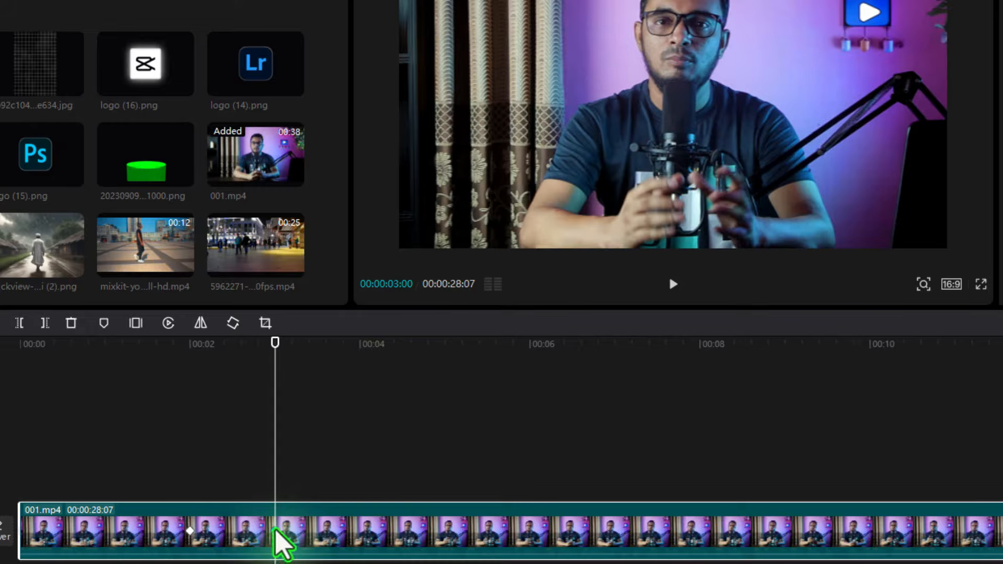
left_click_drag(275, 533, 223, 533)
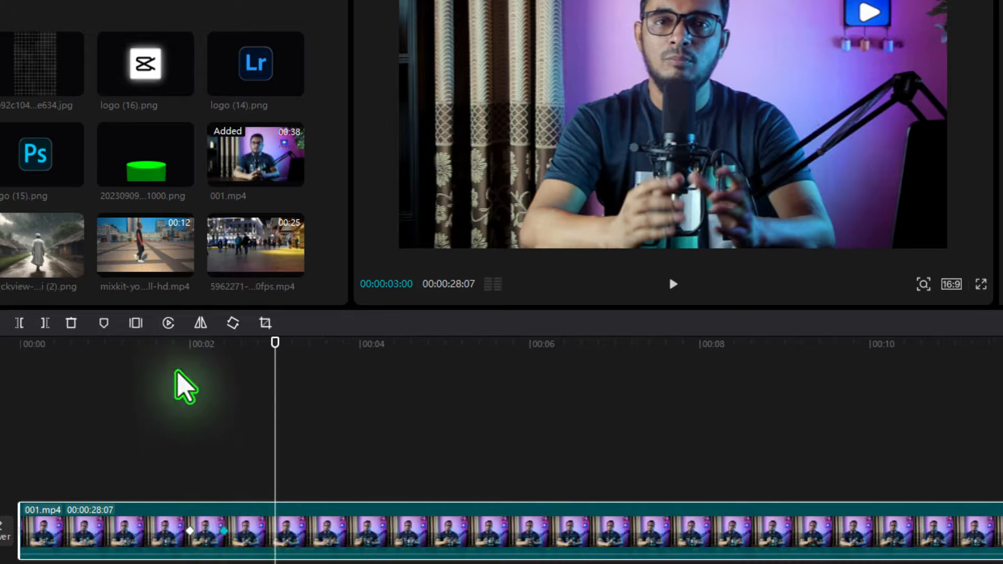
left_click_drag(182, 344, 190, 344)
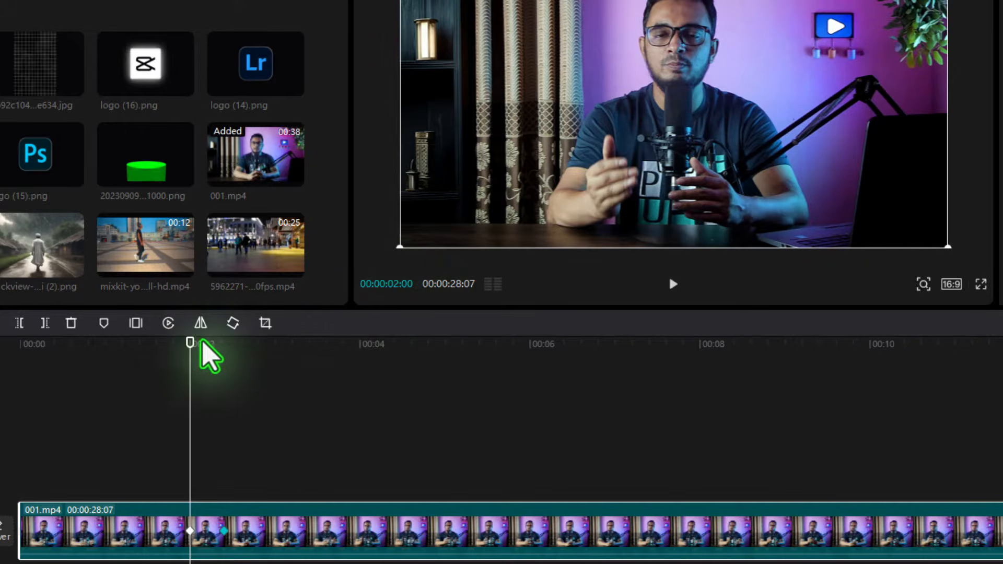
Scrub between the two scale keyframes and play the zoom from 00:00:01:19 to check its speed.
left_click_drag(190, 359, 222, 372)
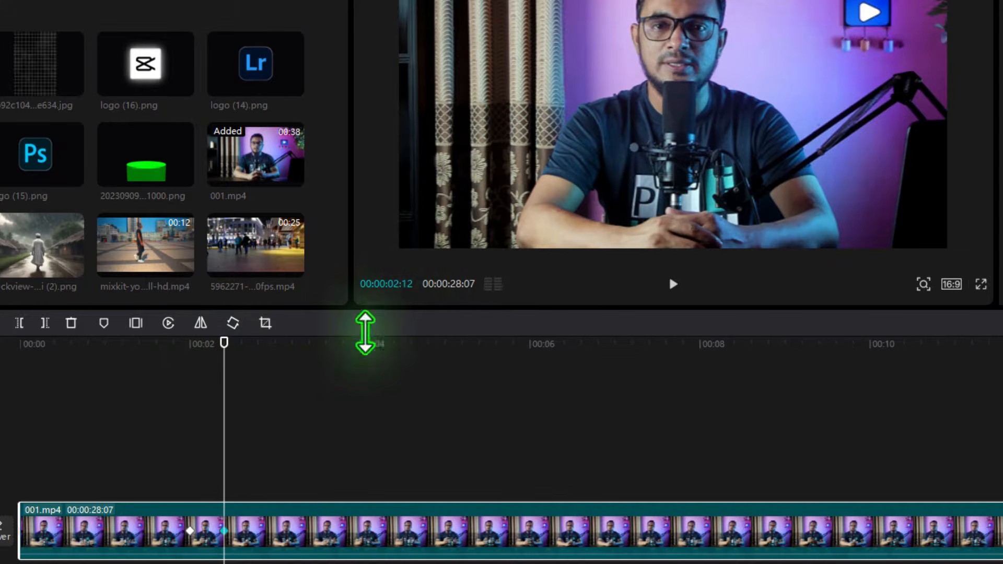
left_click_drag(221, 362, 159, 360)
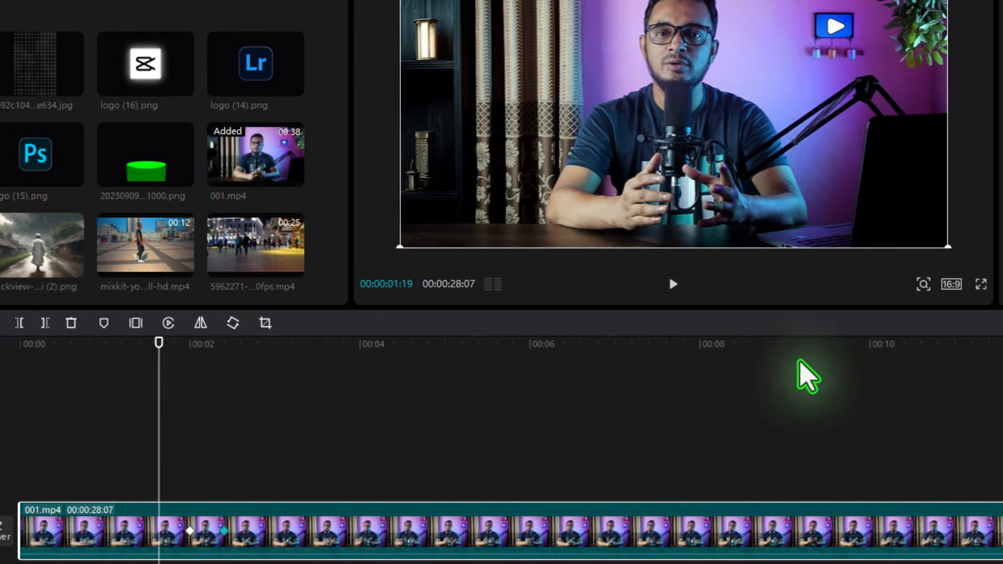
key("space")
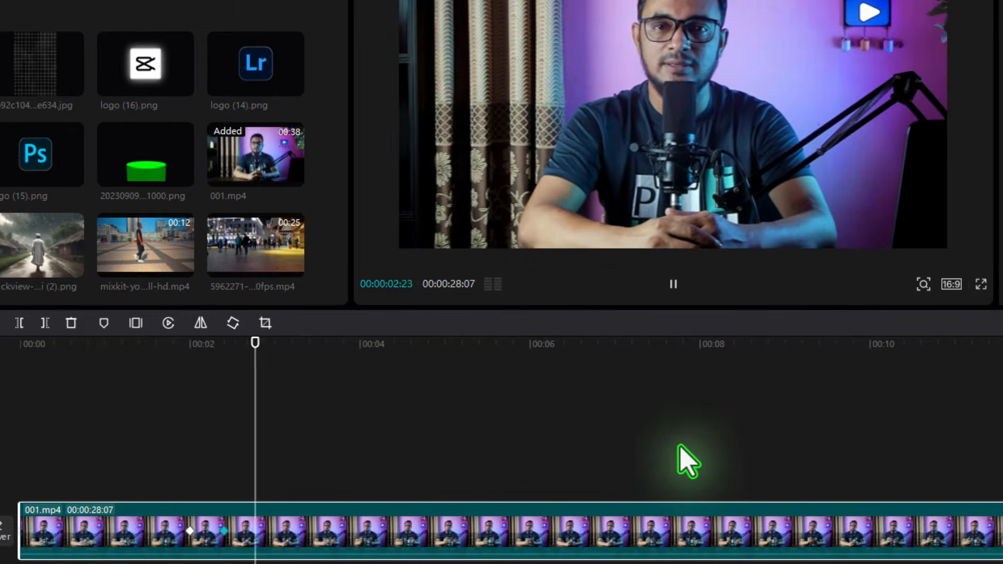
key("space")
Move the second scale keyframe closer to the first, at about 00:00:02:05, and play the clip from 00:00:02:00.
left_click(224, 529)
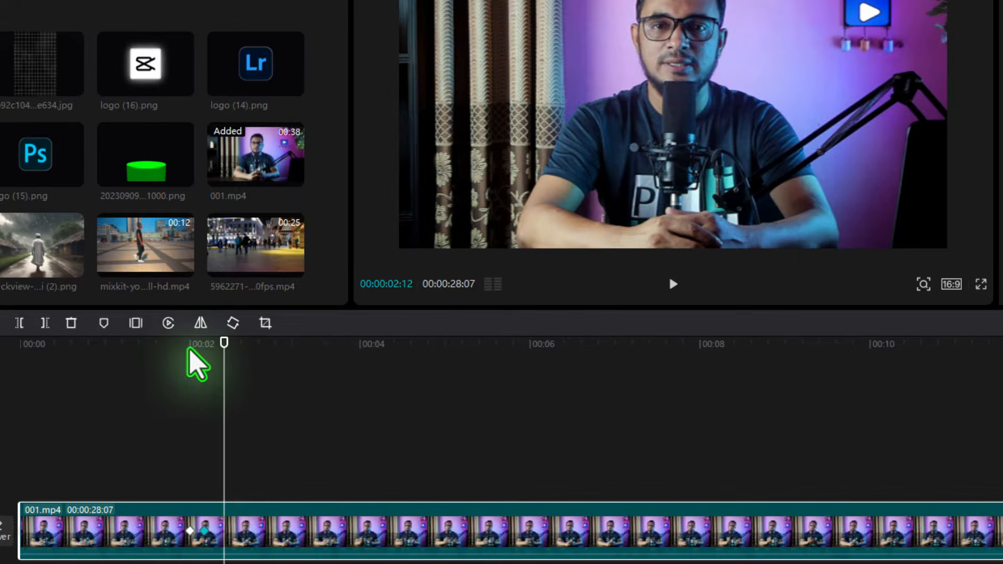
left_click(191, 368)
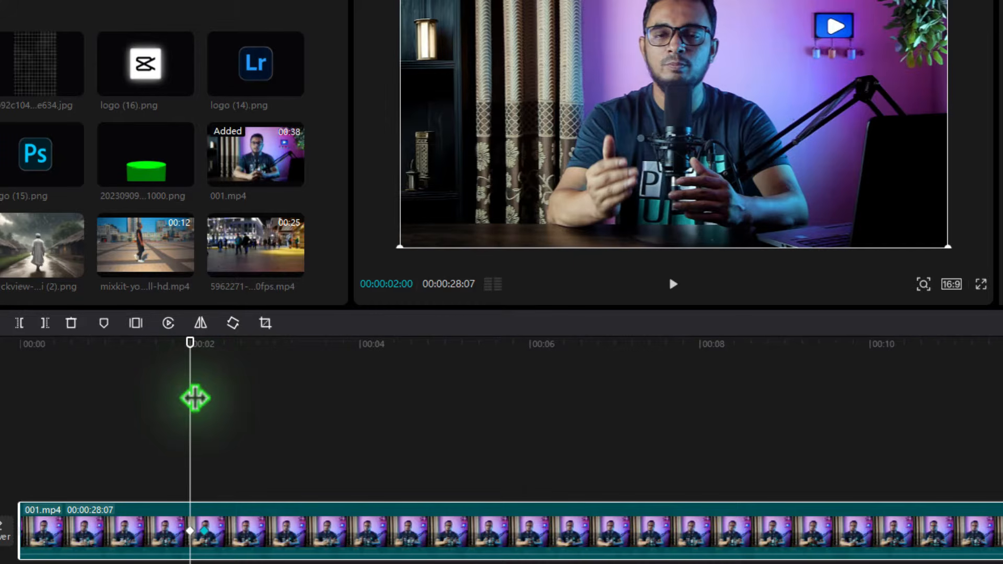
key("space")
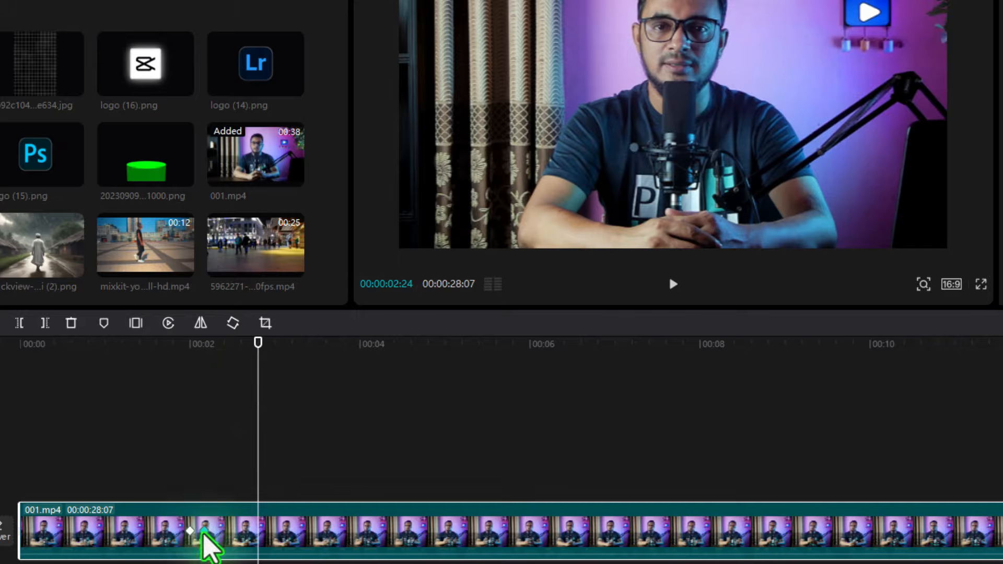
Move the second scale keyframe out to about 00:00:05:06 and play the slower zoom from 00:00:02:00.
left_click_drag(204, 531, 465, 527)
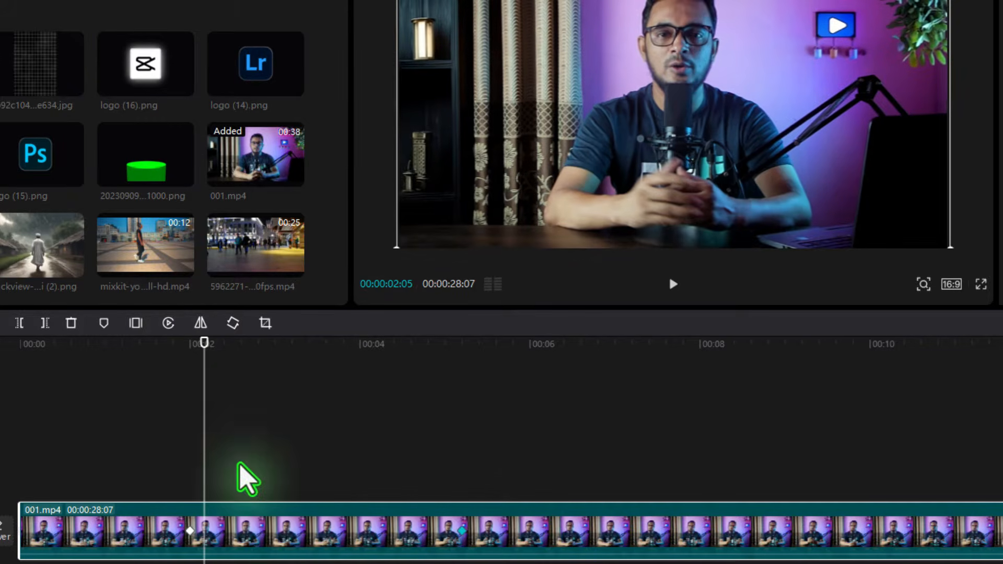
left_click(190, 531)
left_click(462, 531)
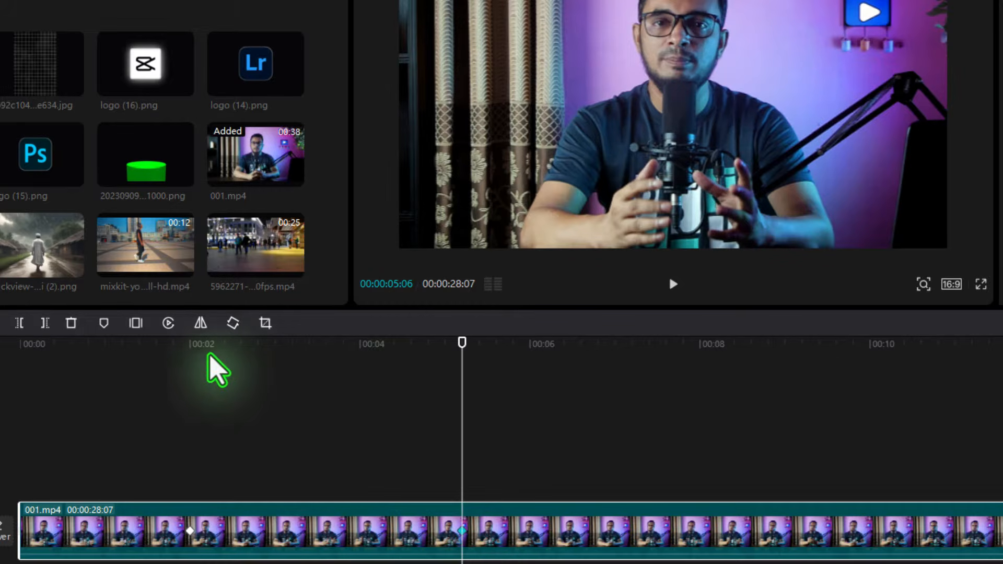
left_click(189, 351)
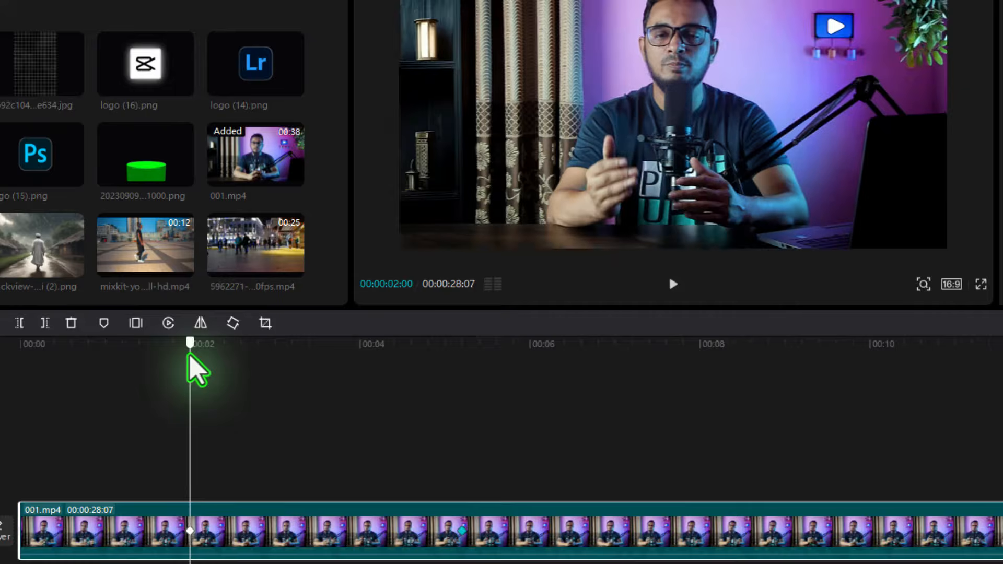
key("space")
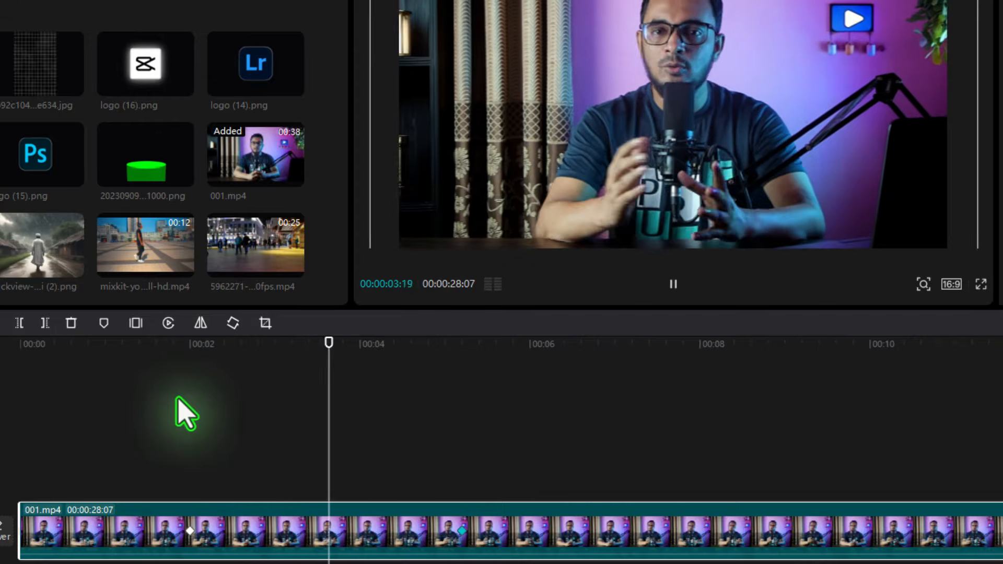
key("space")
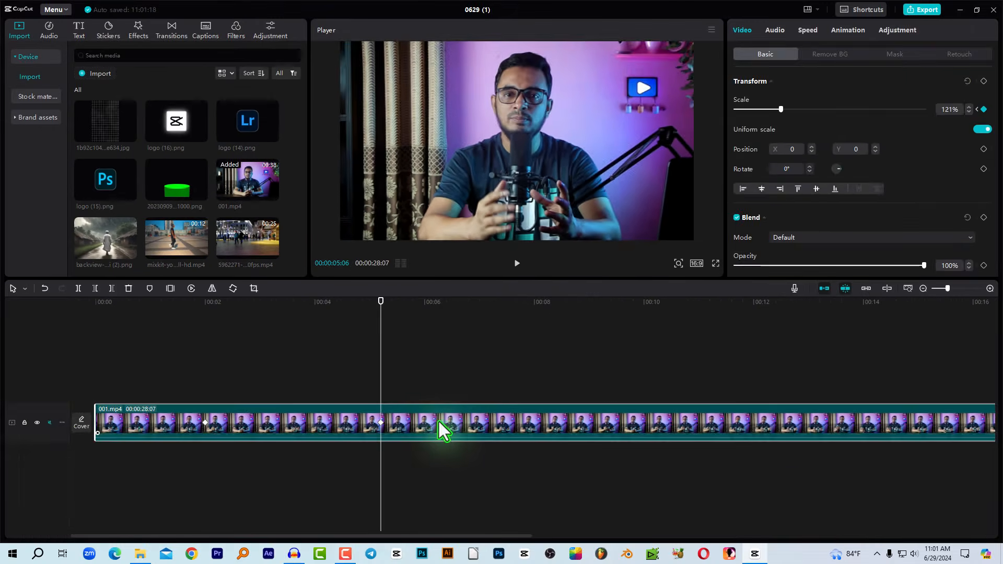
Replace the 001.mp4 clip in the timeline with the backview village image (2).png.
key("Delete")
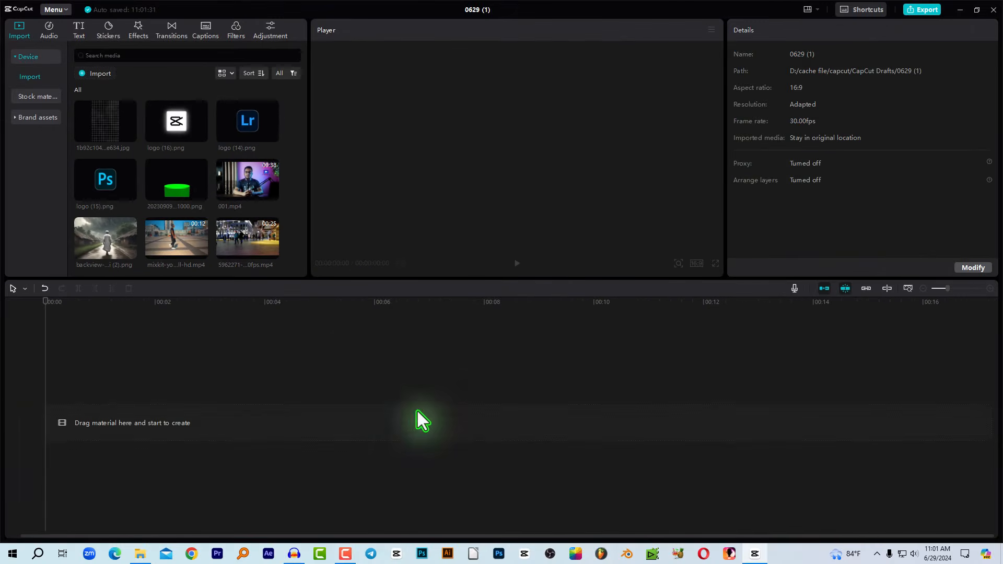
left_click(102, 243)
left_click(129, 252)
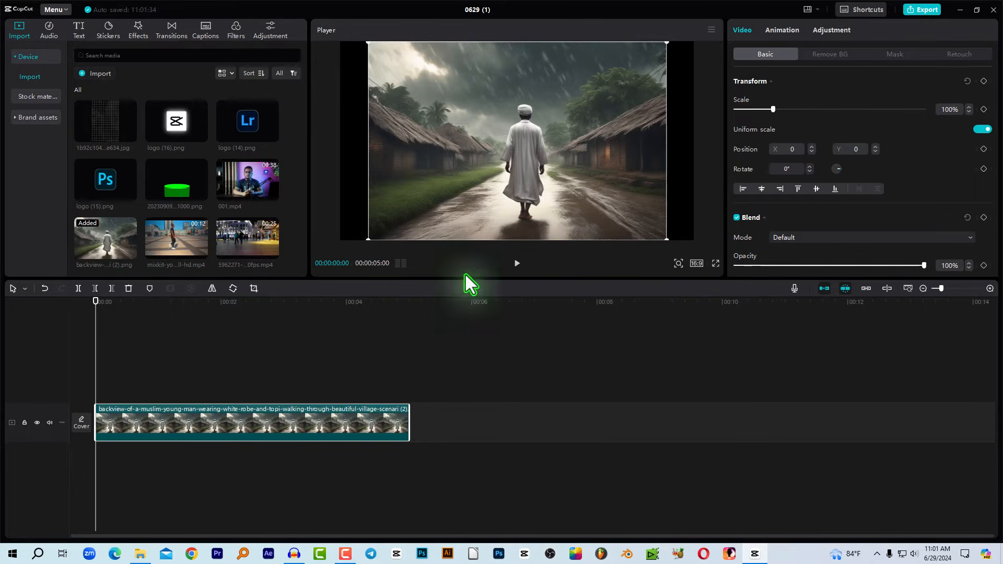
Scale the village image up to 148% and add a Transform keyframe at the start of the clip.
left_click_drag(97, 313, 148, 318)
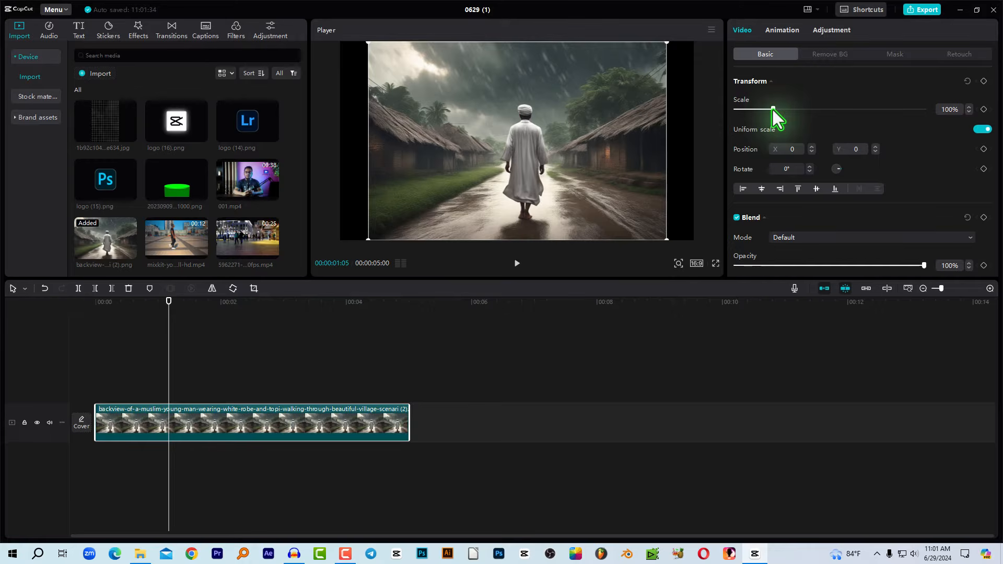
left_click_drag(774, 109, 781, 110)
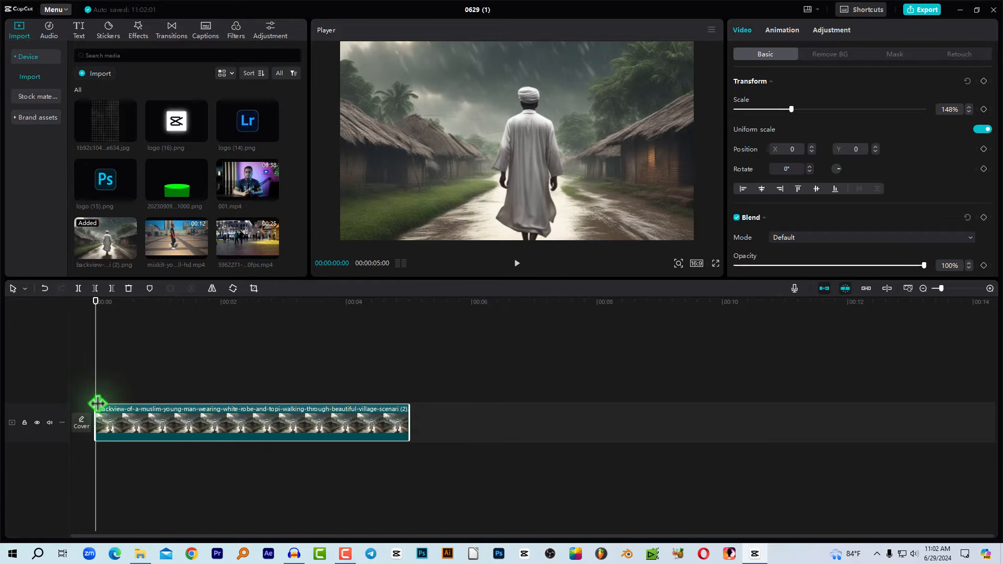
scroll(125, 412, "up", 2)
scroll(125, 412, "up", 2)
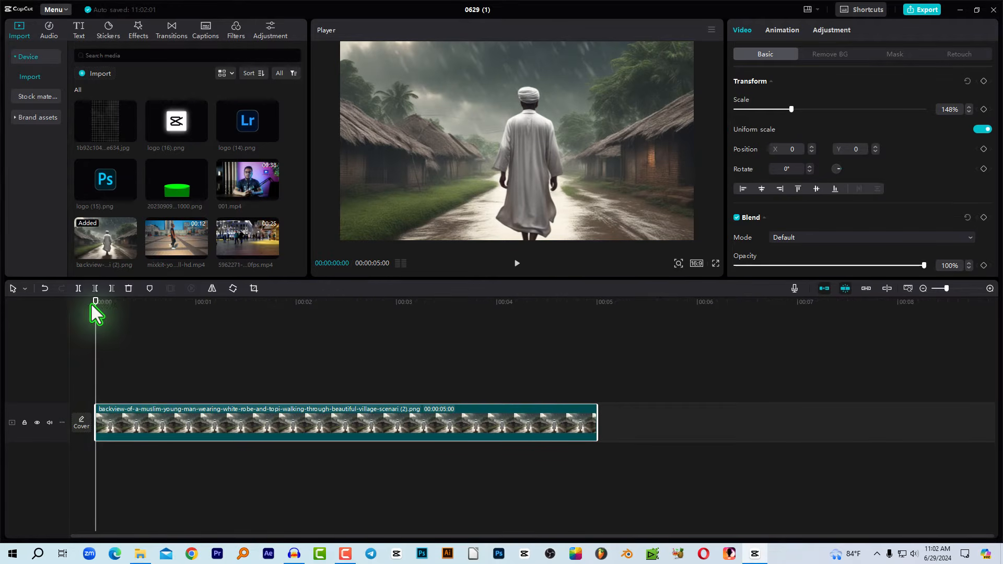
mouse_move(92, 305)
left_mouse_down()
mouse_move(105, 304)
mouse_move(78, 306)
left_mouse_up()
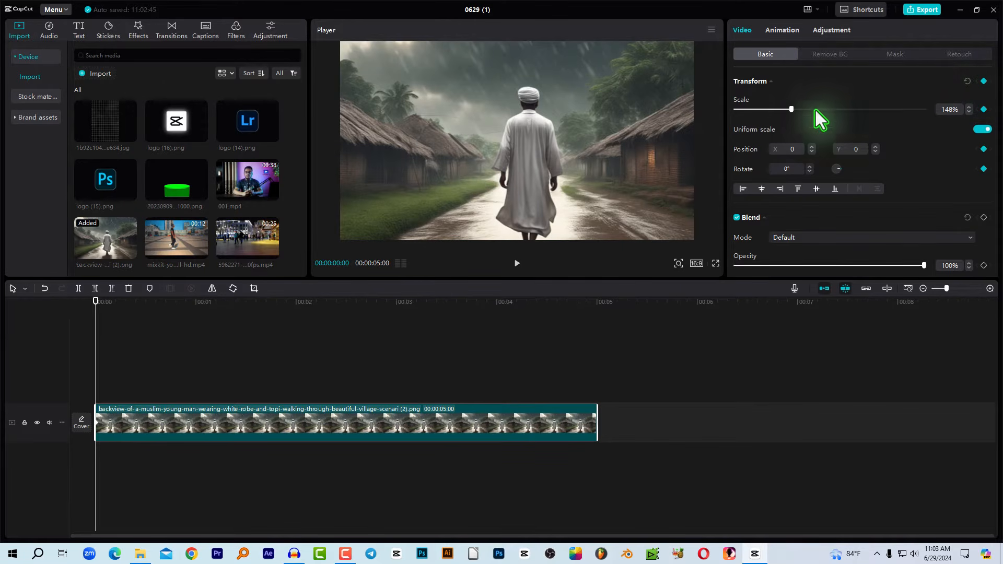
At the start keyframe, set the image's scale to 161% and shift it sideways to about X 649, Y 283.
left_click_drag(793, 109, 797, 109)
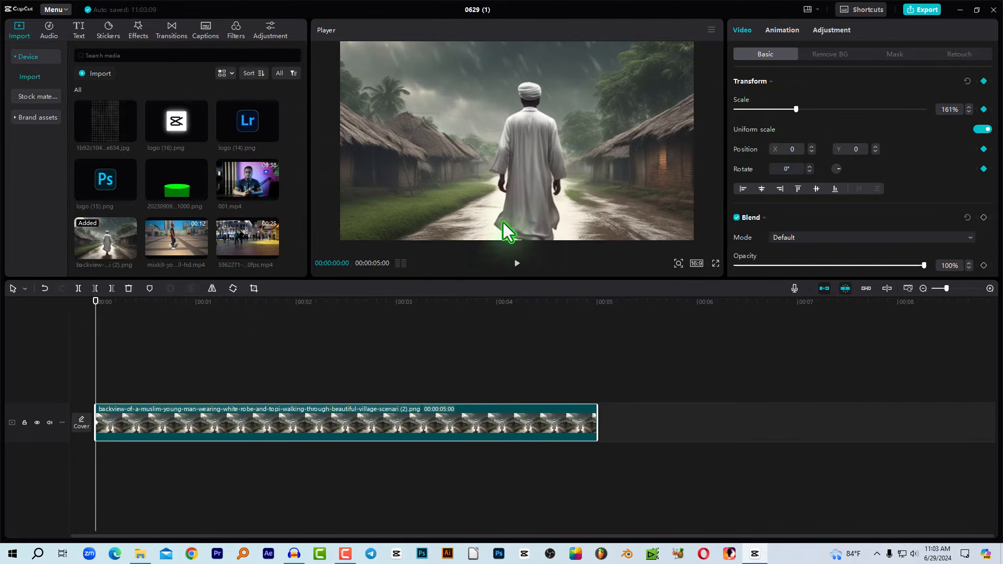
left_click_drag(497, 186, 537, 171)
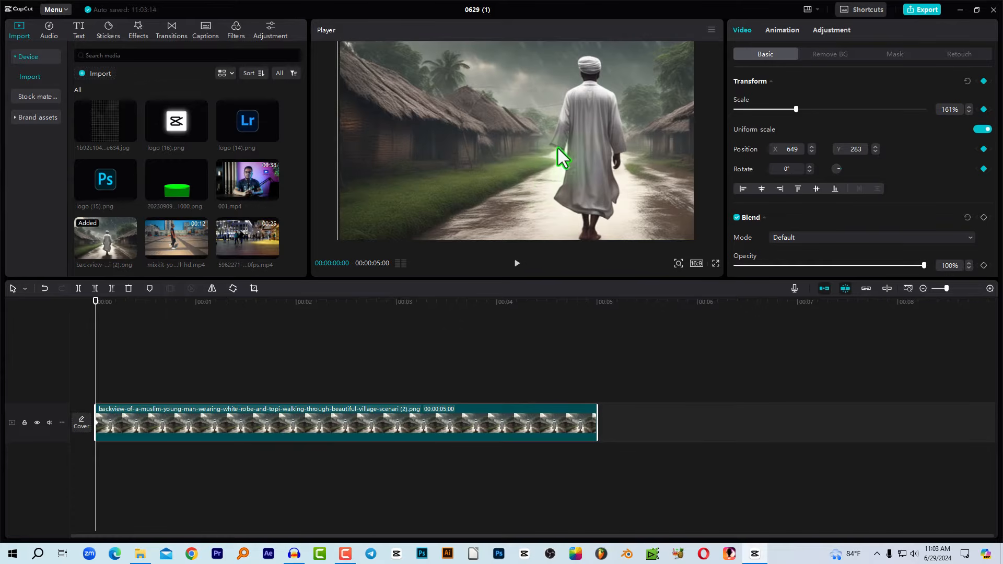
Add a Transform keyframe at 00:00:03:00 and shift the image the opposite way to about X -656, Y 289.
left_click_drag(207, 304, 395, 318)
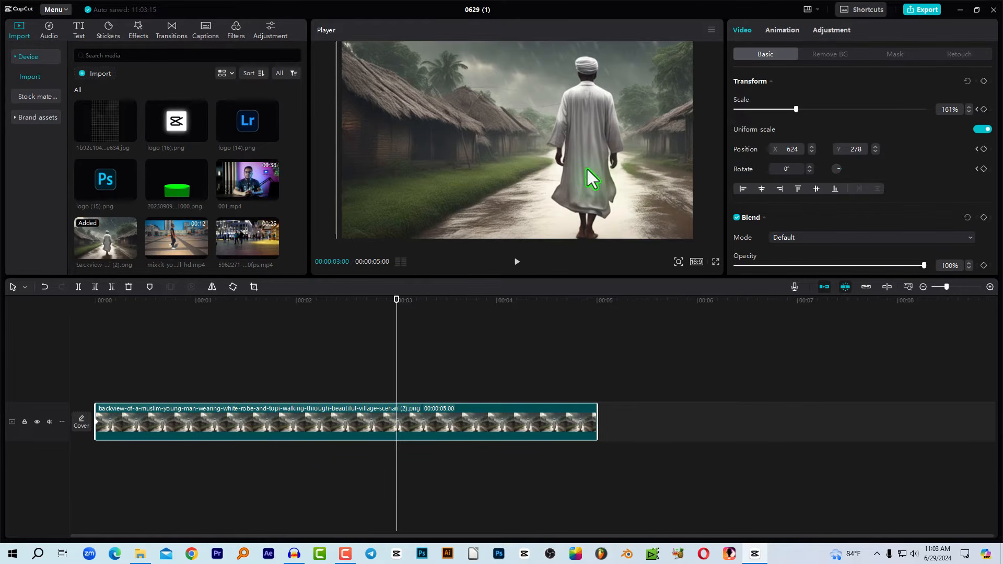
left_click_drag(547, 169, 465, 171)
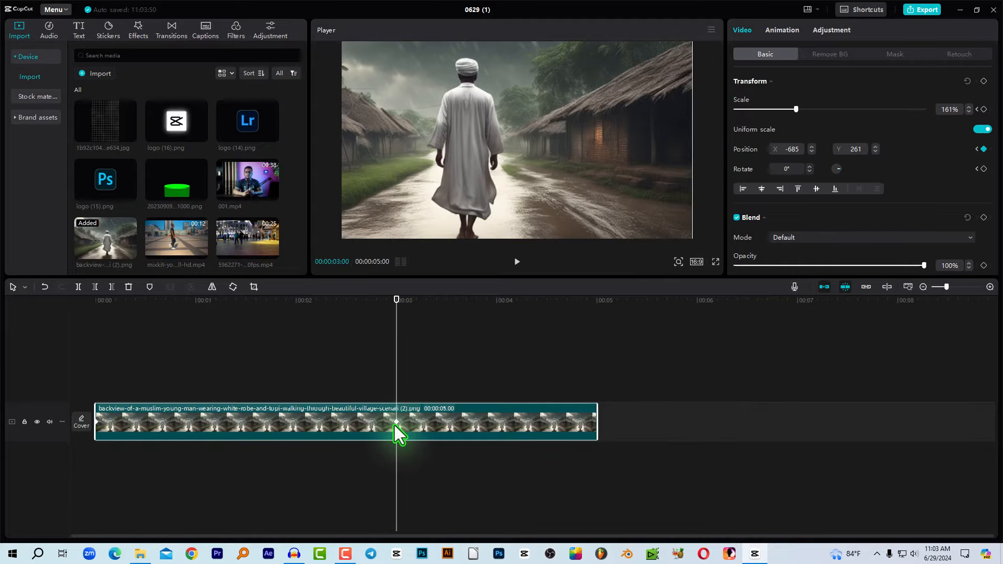
key("ctrl+z")
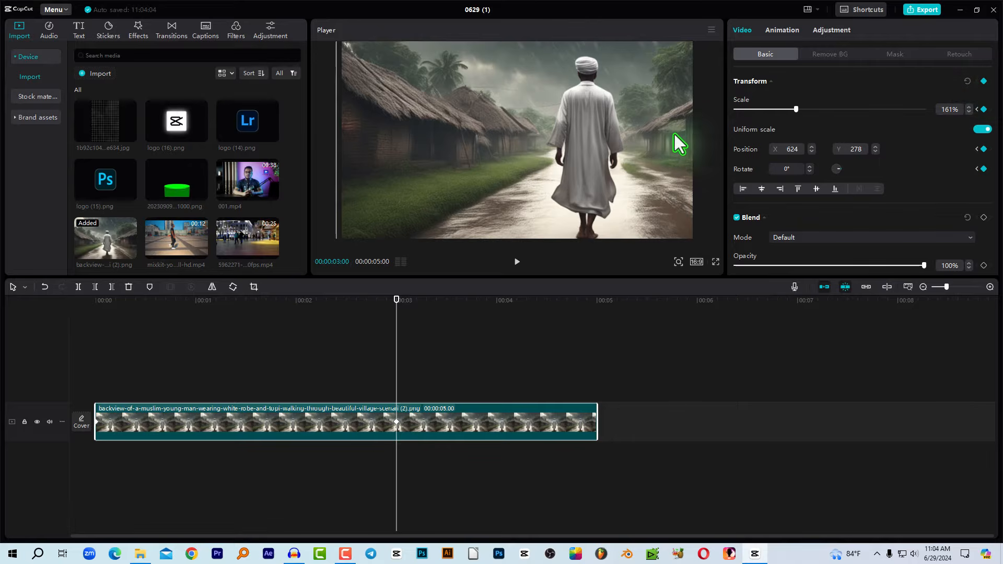
left_click_drag(675, 134, 562, 134)
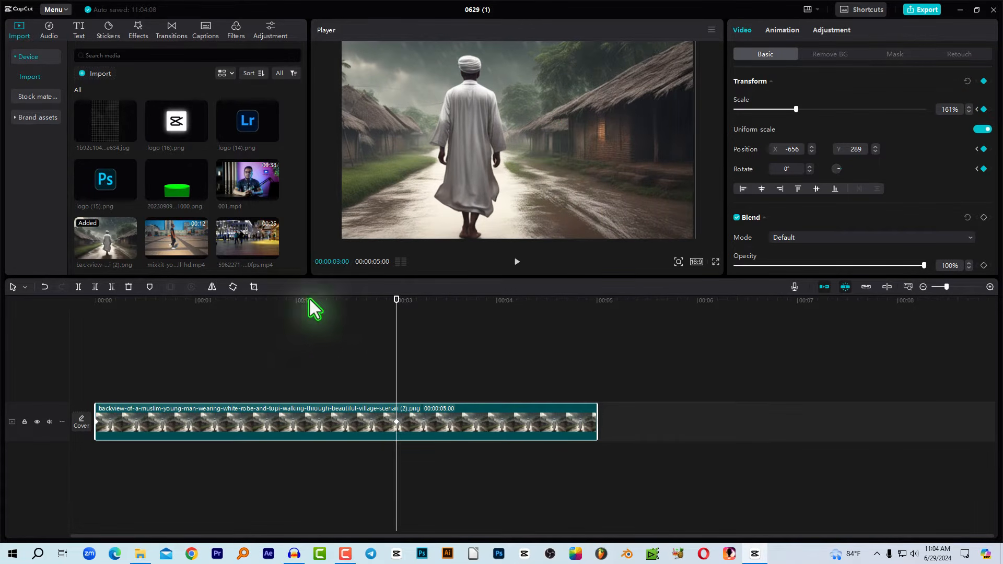
Play the panning image from the start and go back to the keyframe at 00:00:03:00.
left_click_drag(266, 306, 31, 314)
left_click(133, 487)
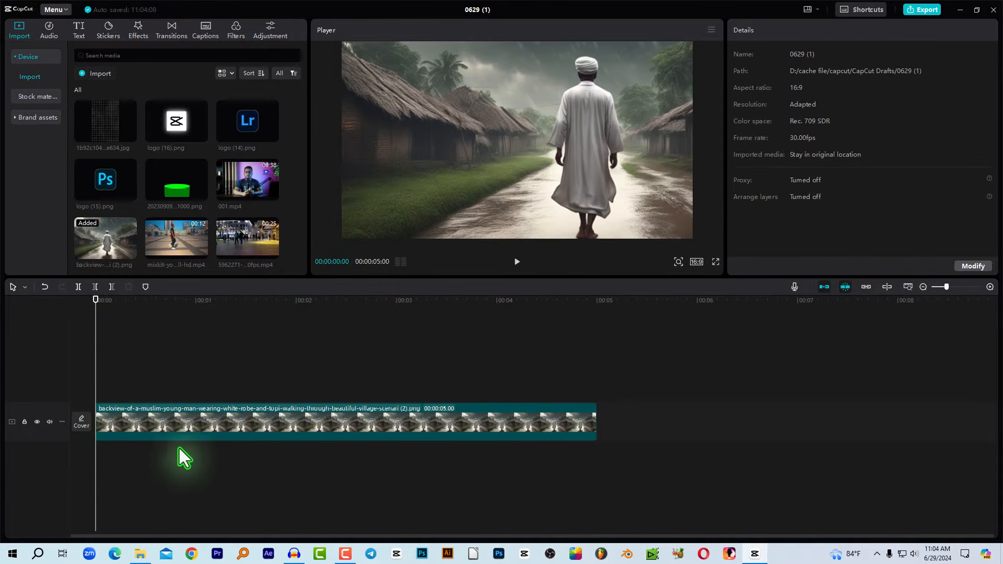
key("space")
left_click(322, 415)
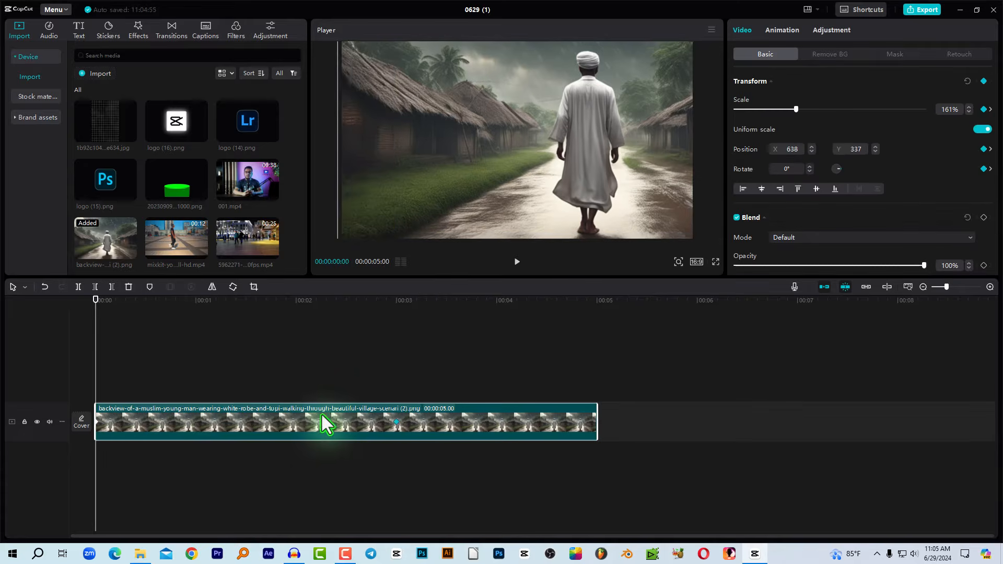
left_click(449, 390)
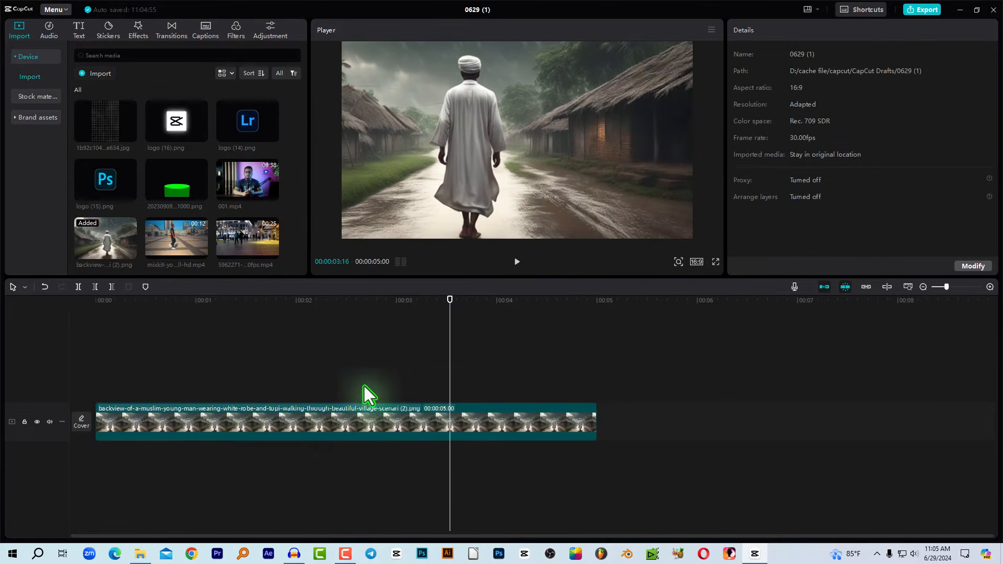
left_click(384, 421)
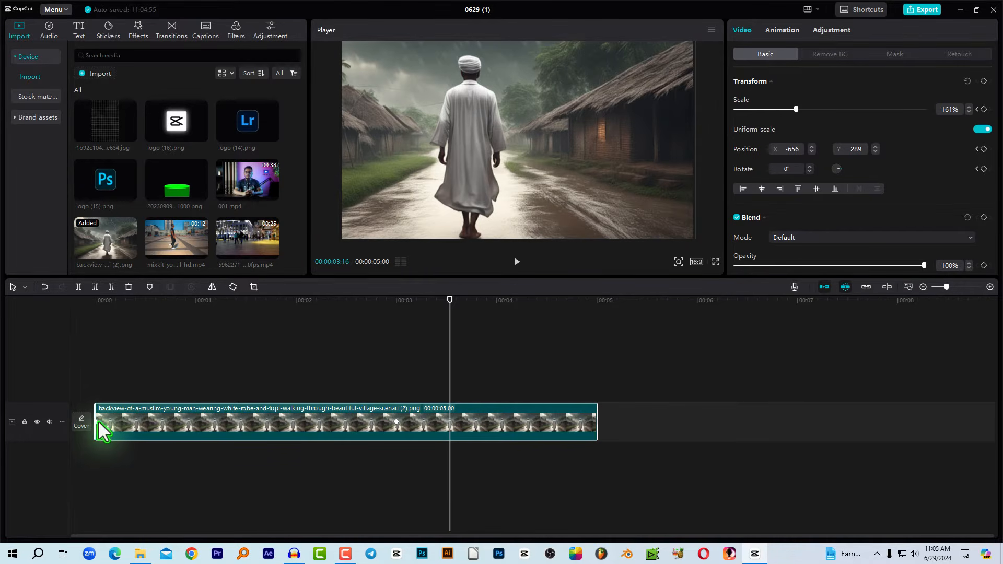
left_click(396, 423)
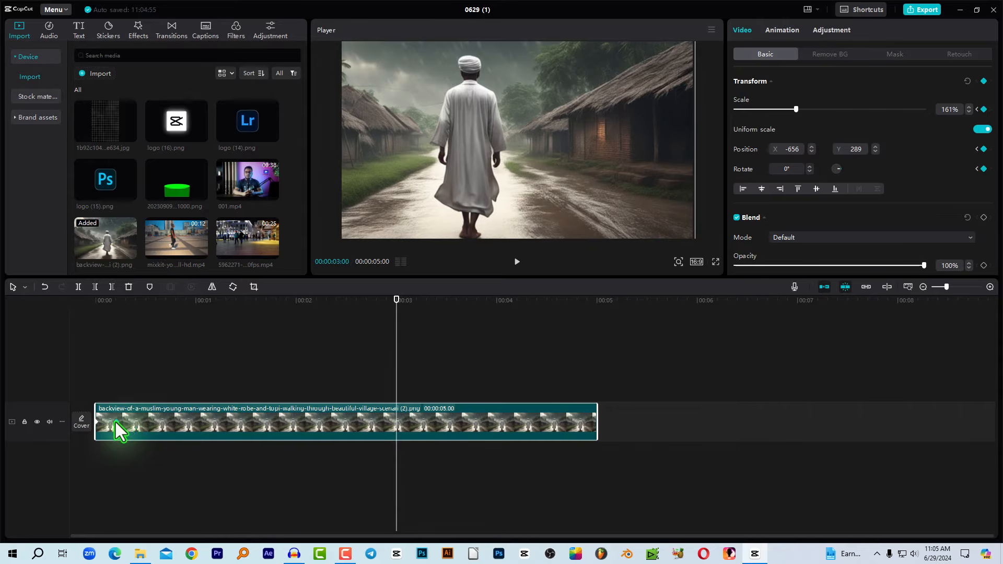
Move the second Transform keyframe to about 00:00:00:08 and preview the faster pan from the start.
left_click_drag(121, 426, 124, 425)
left_click_drag(115, 303, 61, 312)
key("space")
key("space")
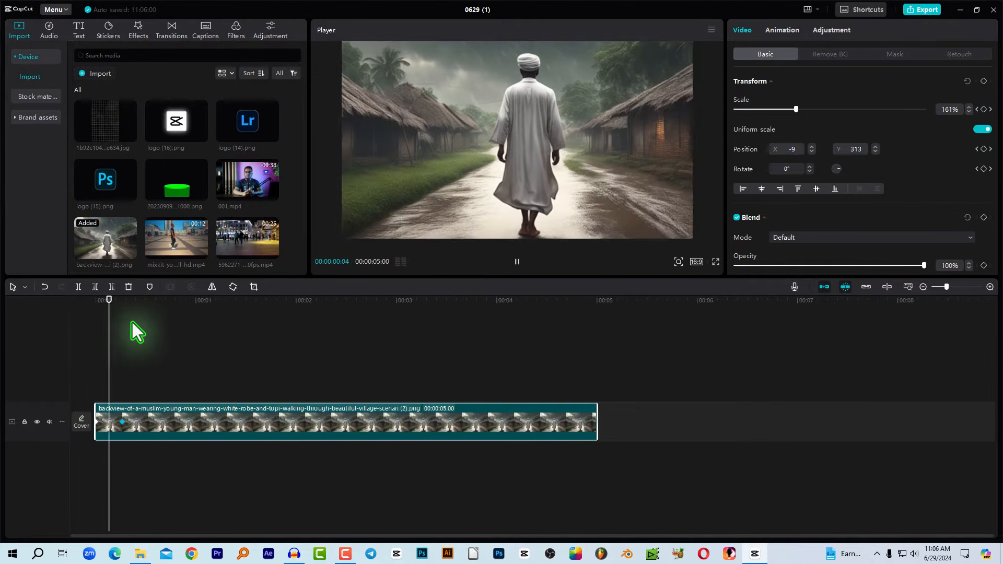
left_click_drag(142, 319, 120, 317)
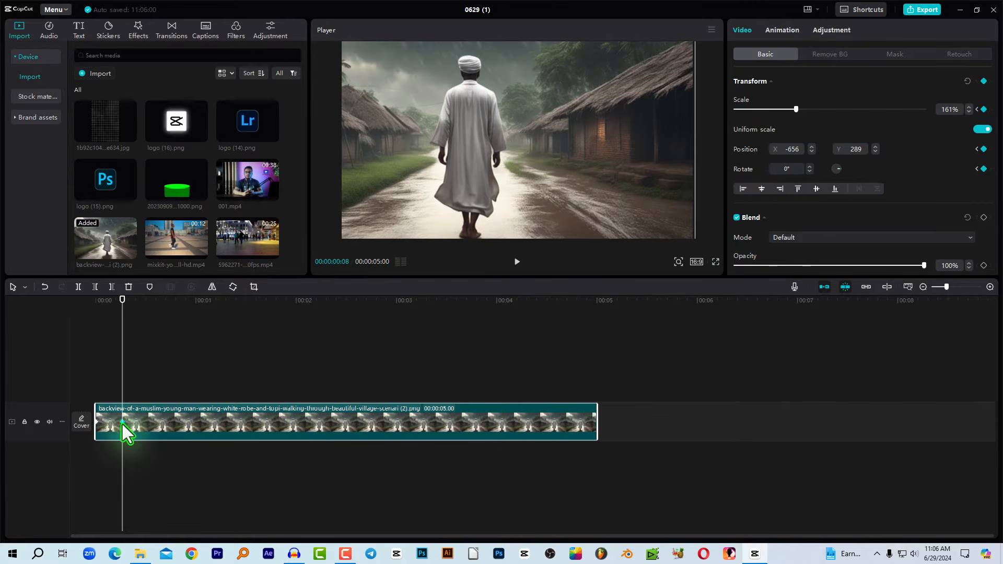
Delete both Transform keyframes from the image clip.
key("Delete")
left_click(98, 423)
key("Delete")
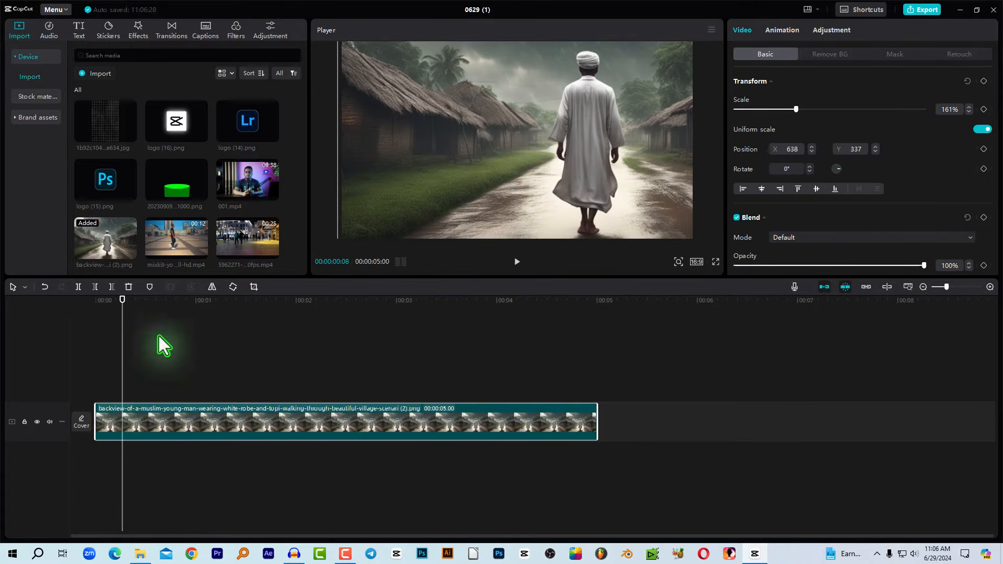
Place the image at about X -202, Y 280 with 164% scale and add a Transform keyframe at the clip start.
left_click_drag(616, 92, 535, 98)
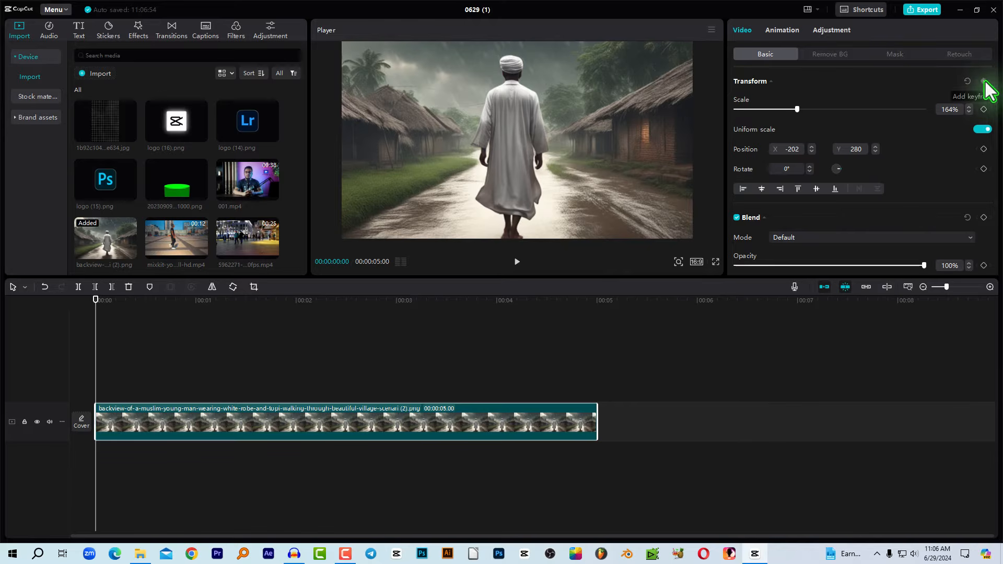
left_click(984, 81)
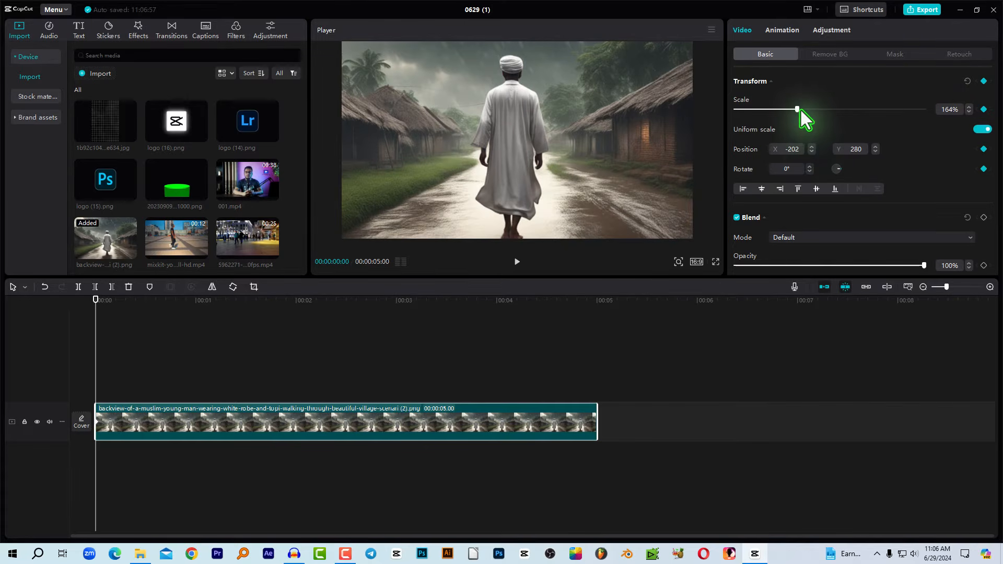
Set the image's scale to 179% and its rotation to 7° at the clip-start keyframe.
left_click_drag(801, 111, 803, 110)
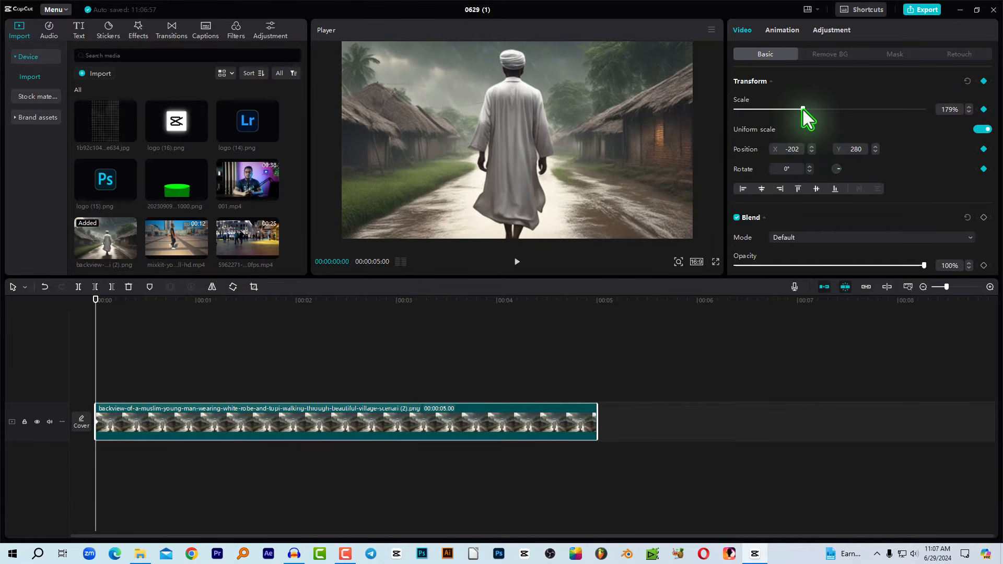
left_click(809, 166)
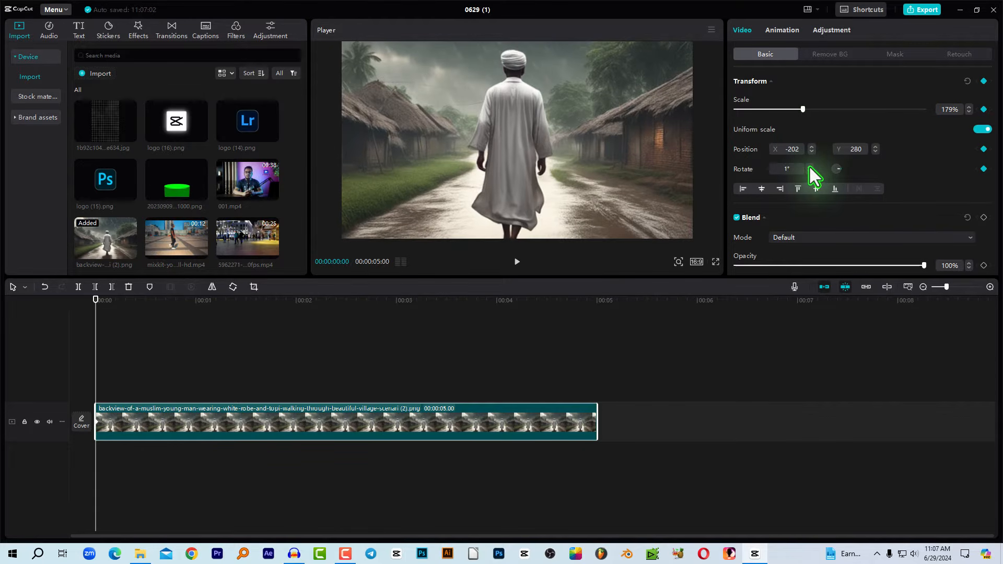
left_click(809, 166)
left_click(809, 167)
left_click(810, 166)
left_click(809, 166)
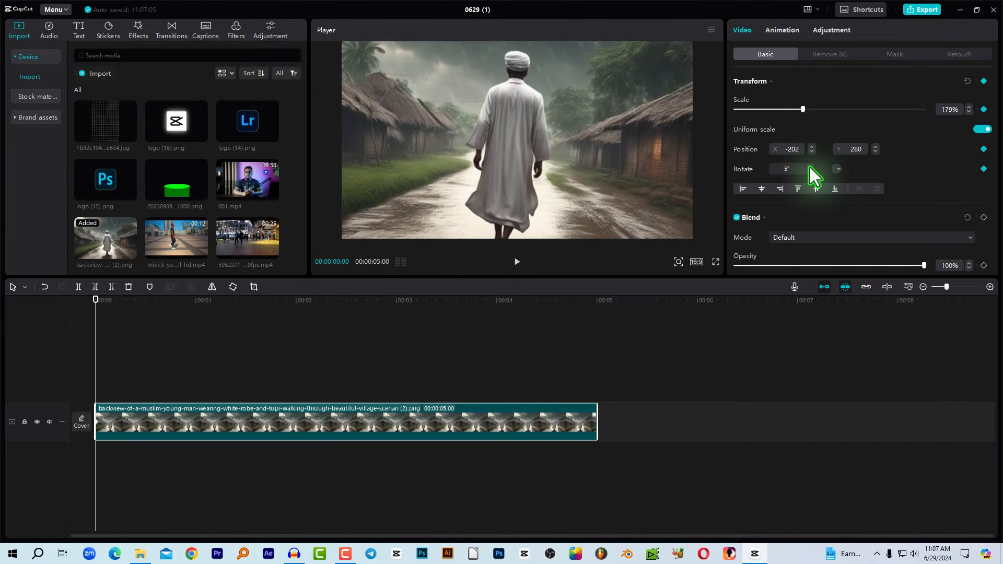
left_click(810, 166)
left_click(810, 166)
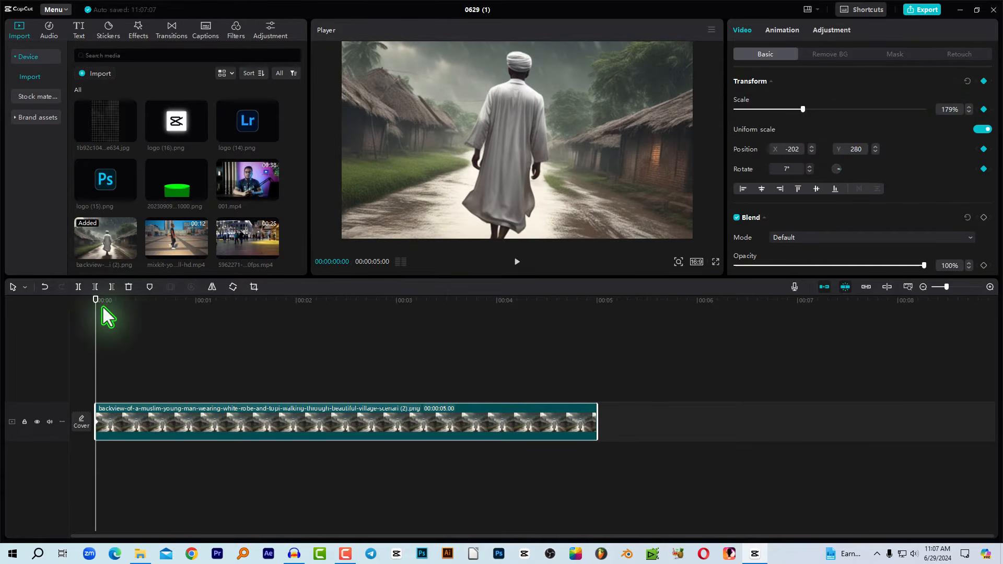
At 00:00:02:00, set the image's scale to 156% and its rotation to 0° to create the second keyframe.
left_click_drag(117, 307, 297, 306)
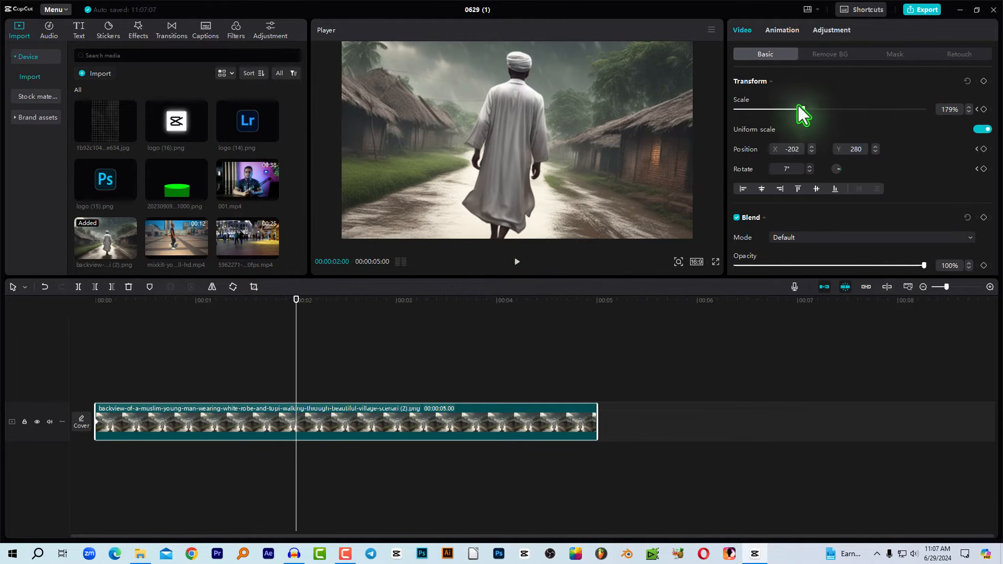
left_click_drag(804, 109, 794, 112)
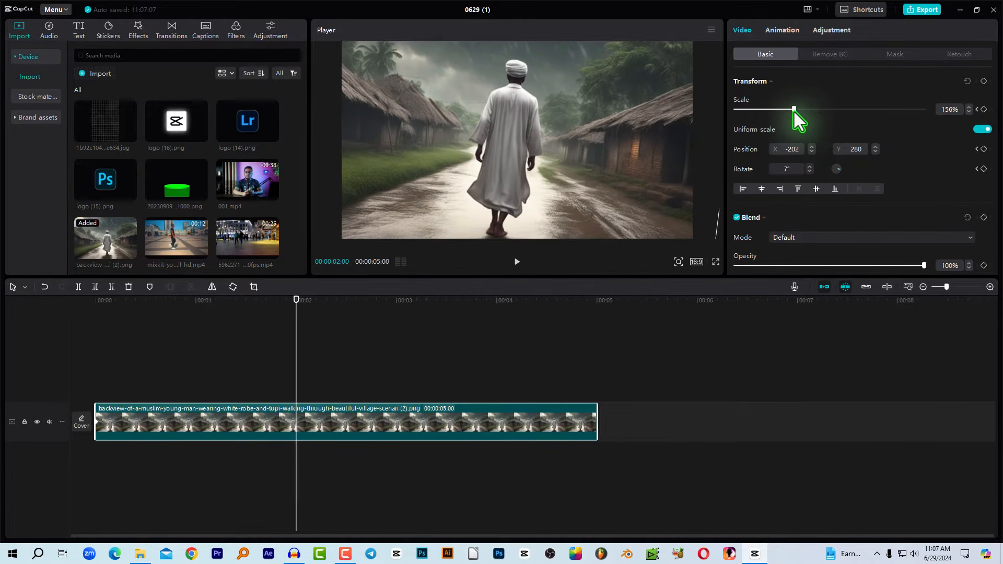
left_click(788, 169)
type("0")
key("Return")
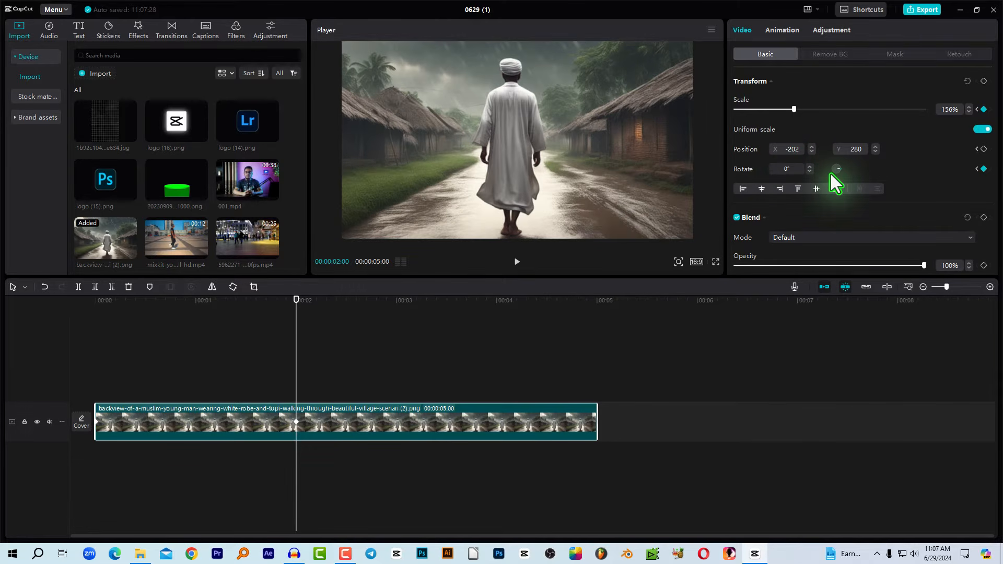
Deselect the image clip and preview its scale and rotation animation from the start.
left_click_drag(221, 304, 58, 308)
left_click(253, 472)
left_click_drag(136, 303, 83, 307)
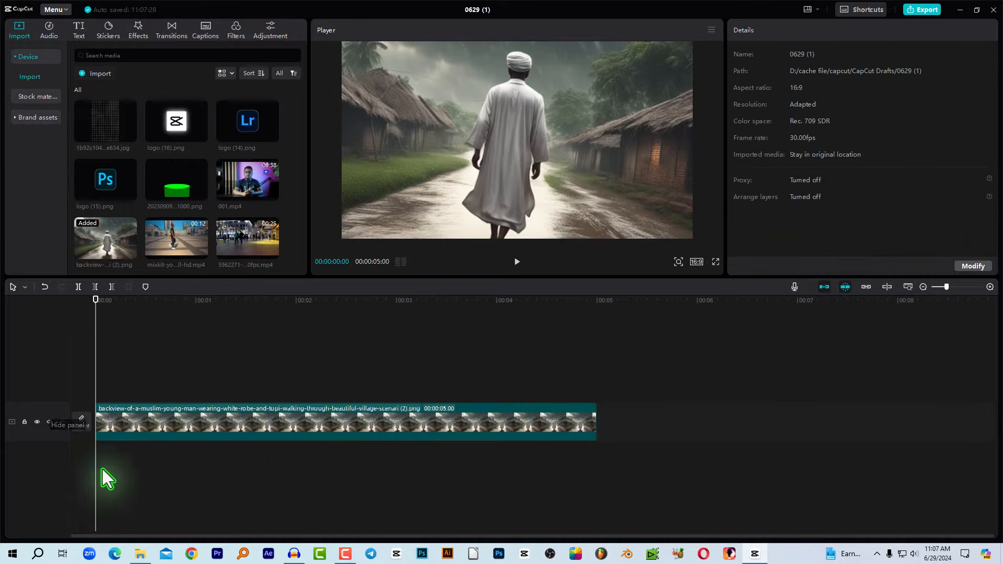
key("space")
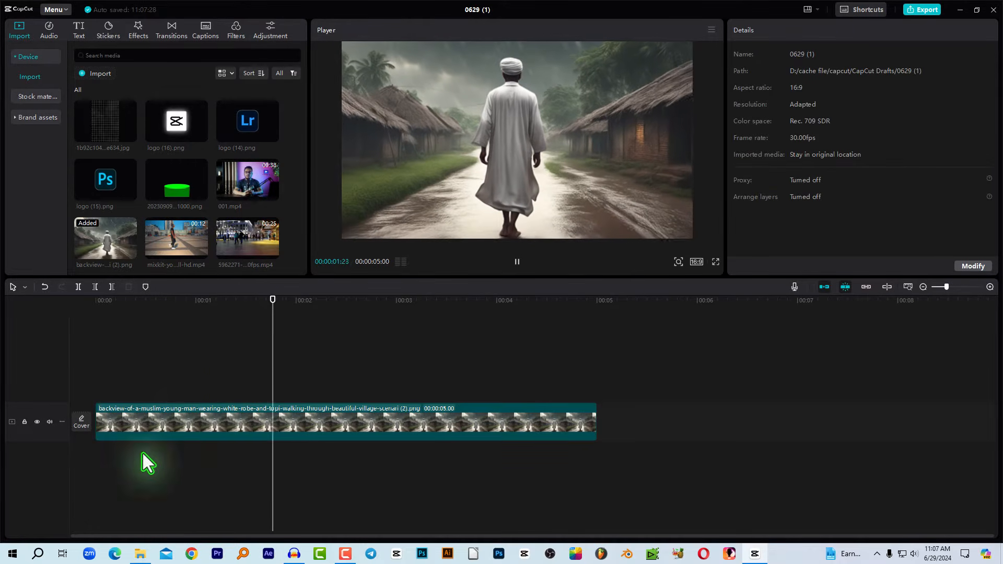
left_click_drag(267, 303, 294, 311)
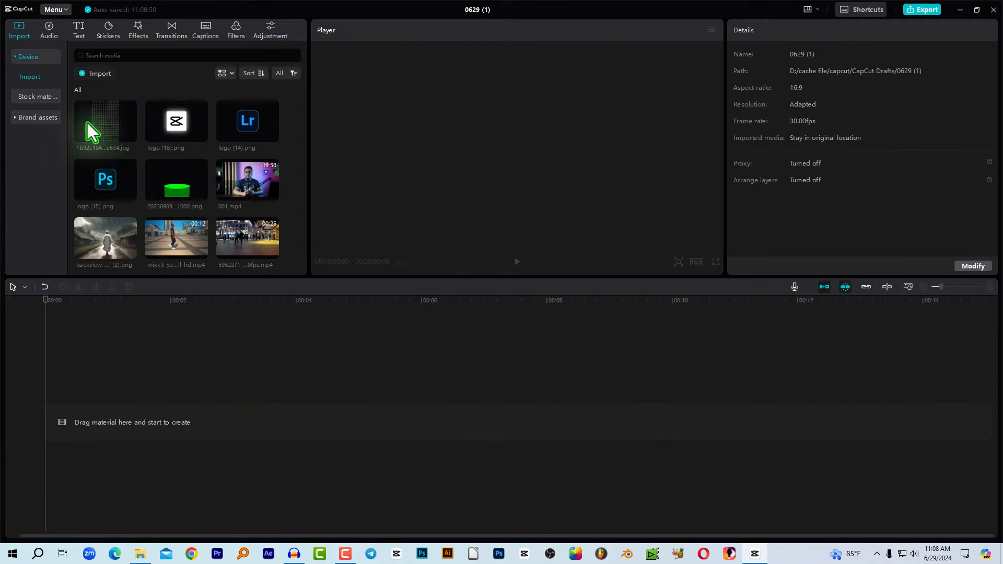
Add the grid image as background, rotated -90° at 190% scale and position X 43, Y 283, and lower its opacity.
left_click(129, 136)
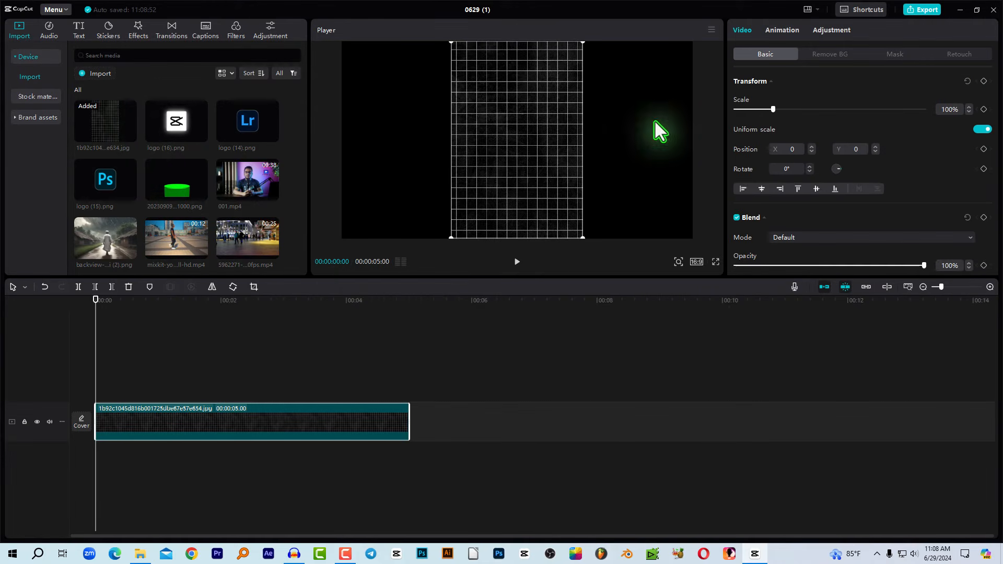
left_click_drag(533, 220, 632, 111)
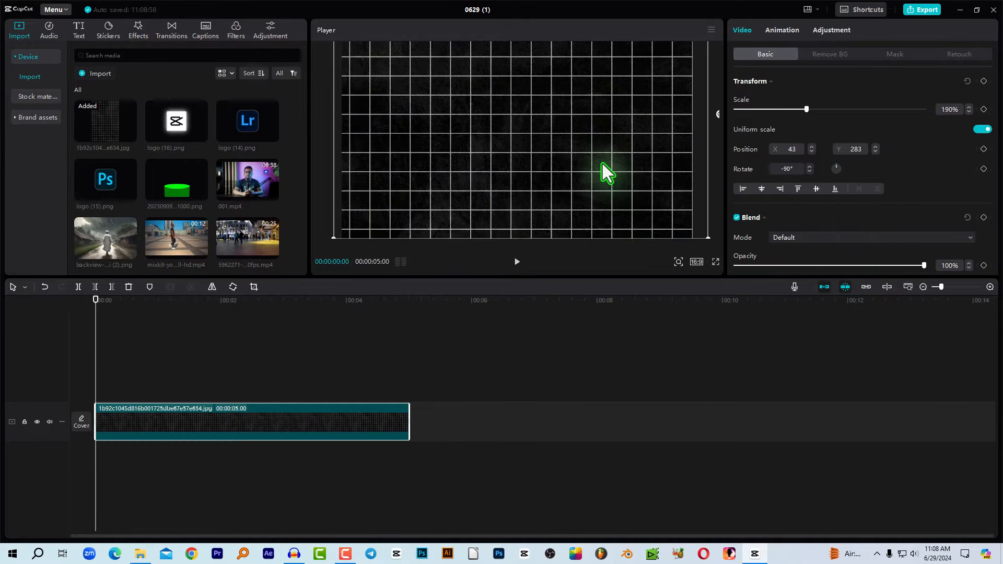
left_click_drag(851, 266, 806, 266)
left_click(463, 440)
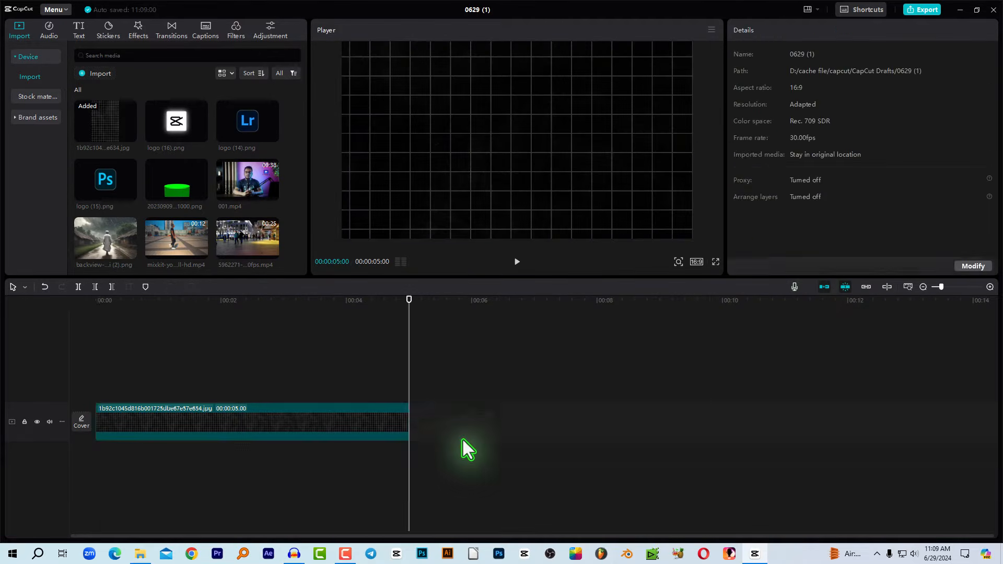
left_click_drag(147, 303, 29, 295)
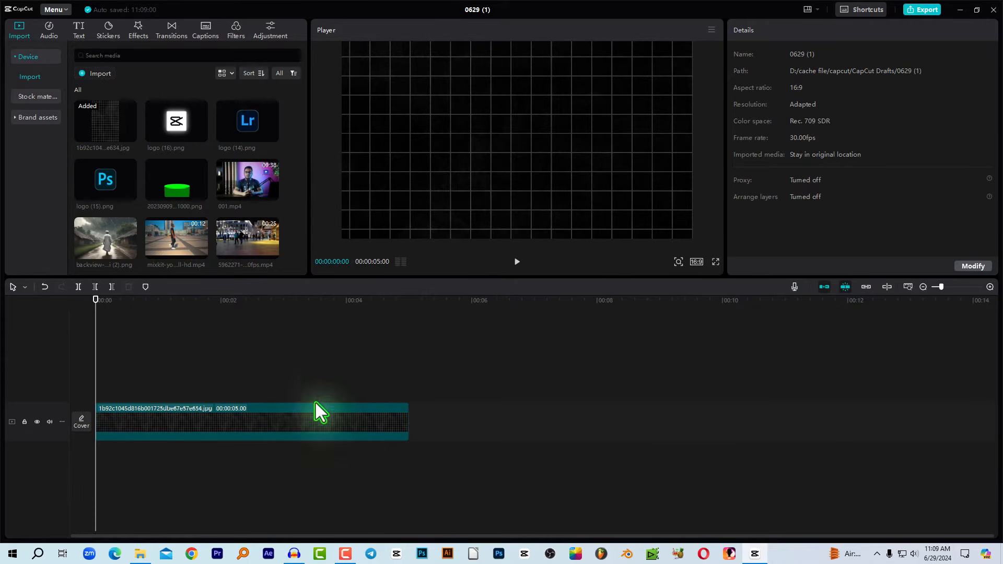
Add logo (16).png on a track above the grid background and shrink it to 39% scale.
left_click(202, 137)
left_click_drag(387, 424, 377, 387)
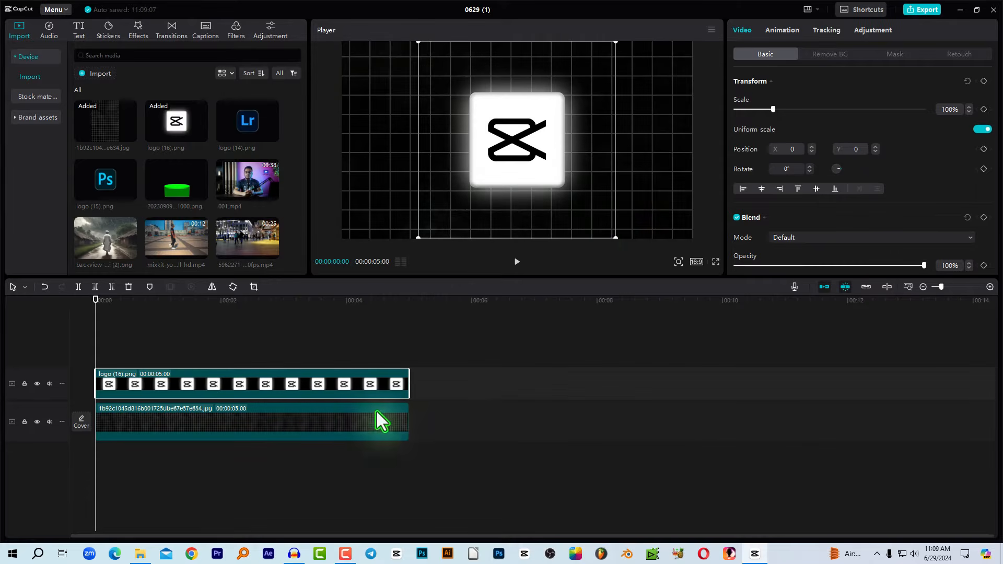
left_click_drag(616, 237, 579, 202)
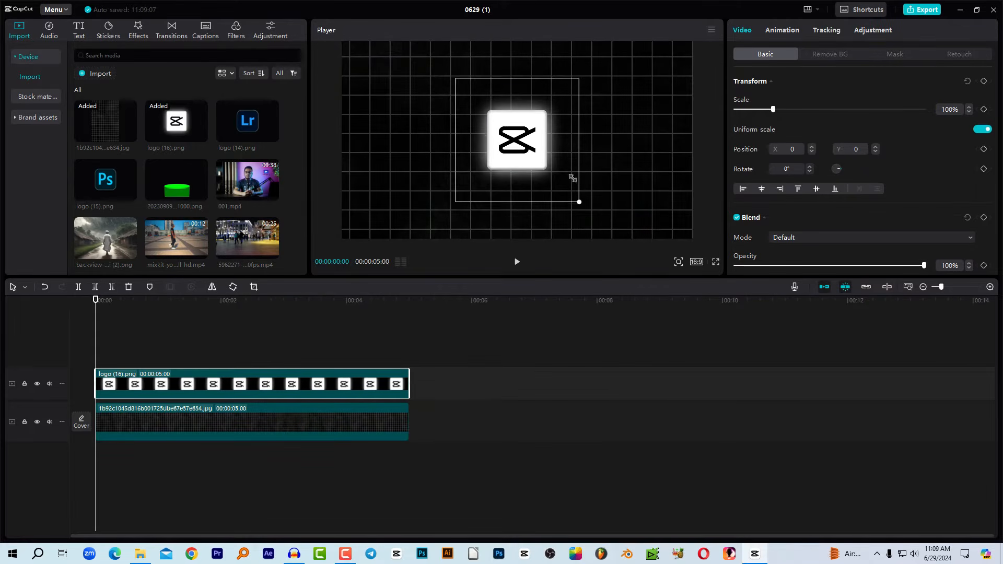
left_click_drag(110, 302, 66, 303)
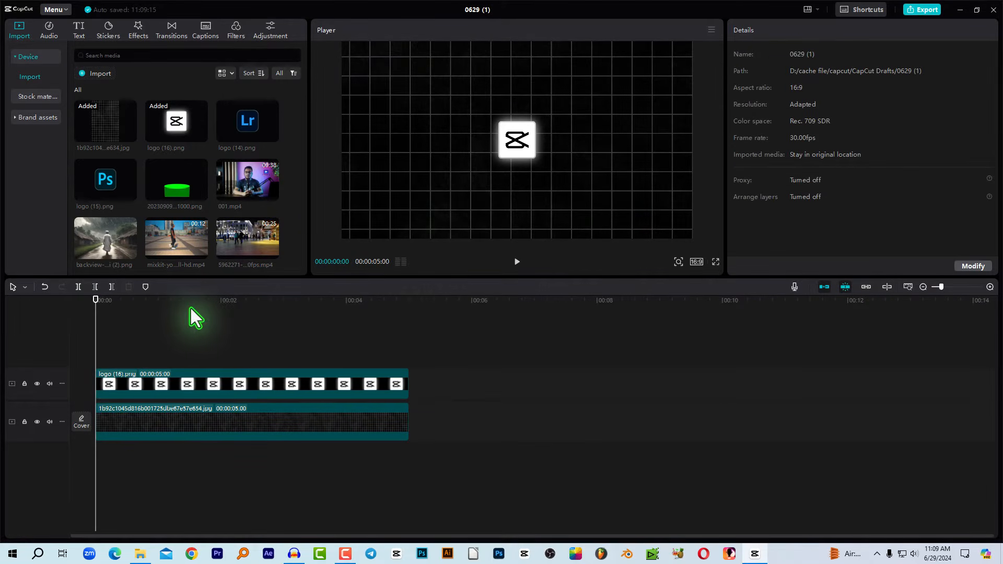
scroll(197, 337, "up", 3)
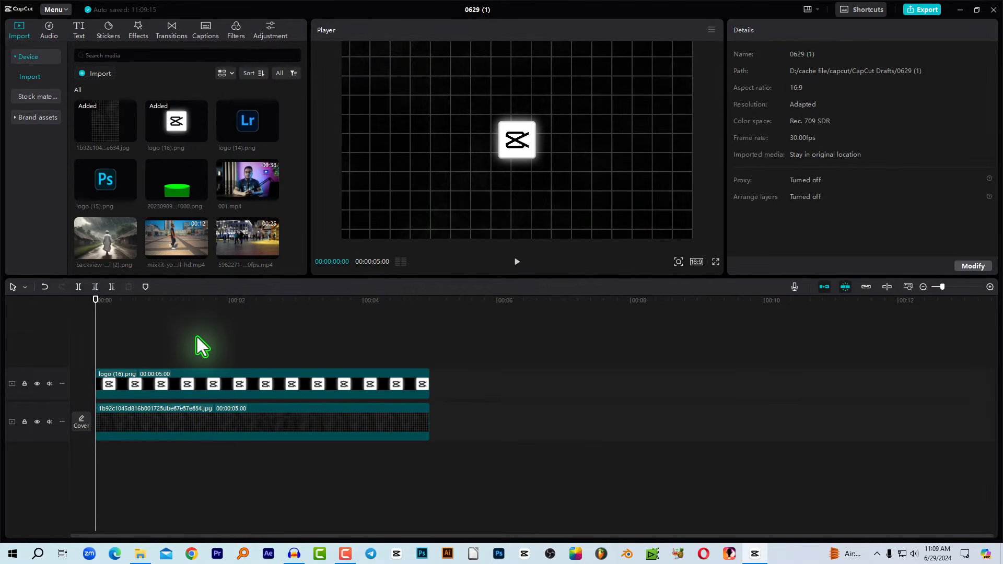
Keyframe the logo's position from Y -1397, below the frame, at the clip start to Y 0 at 00:00:01:00.
left_click(528, 142)
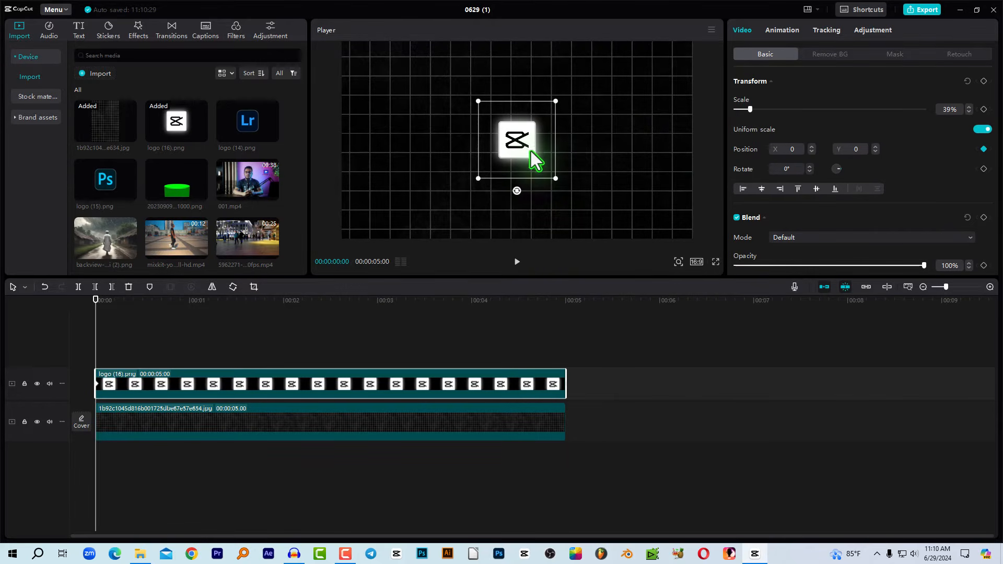
left_click_drag(535, 137, 520, 264)
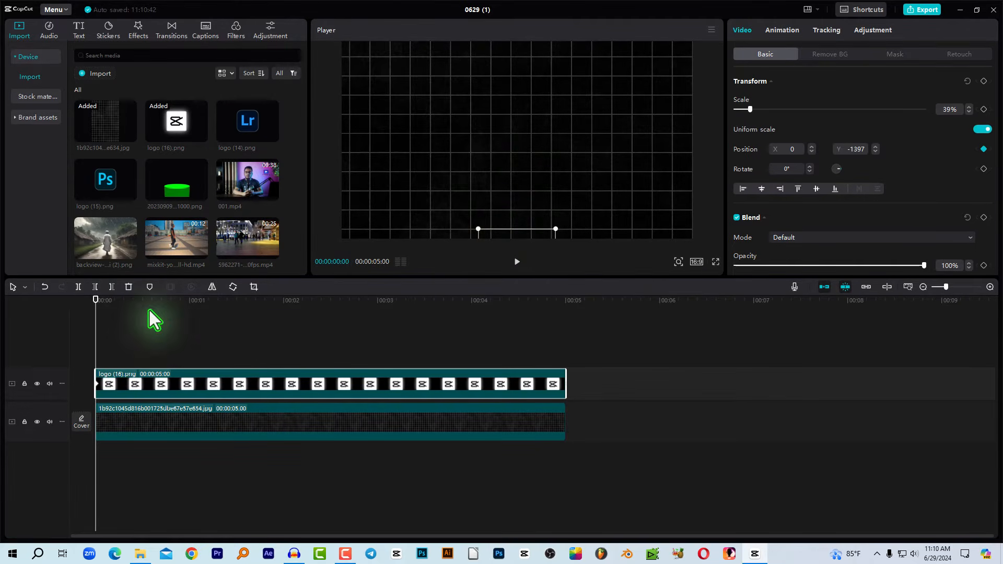
left_click_drag(96, 302, 190, 305)
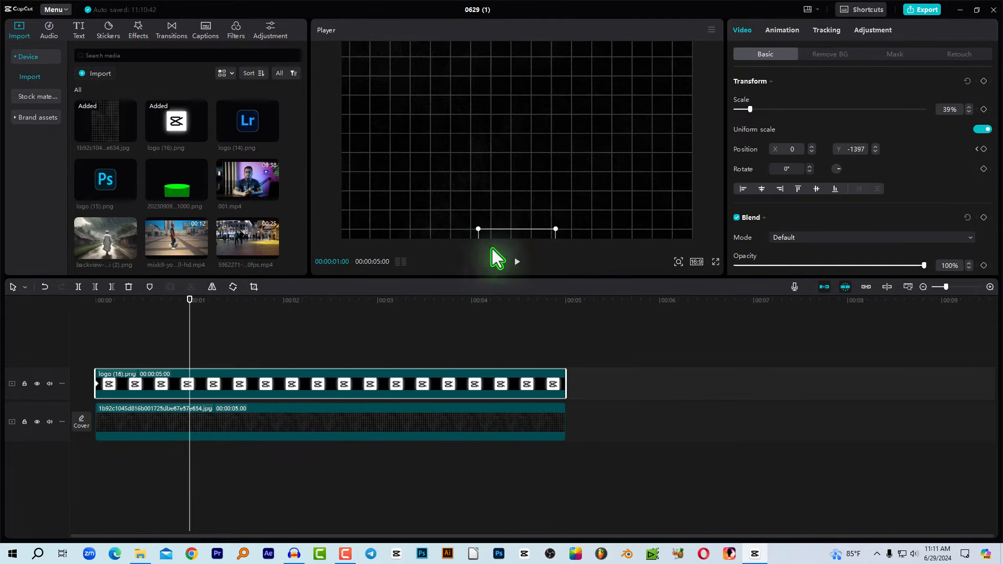
left_click_drag(512, 236, 517, 108)
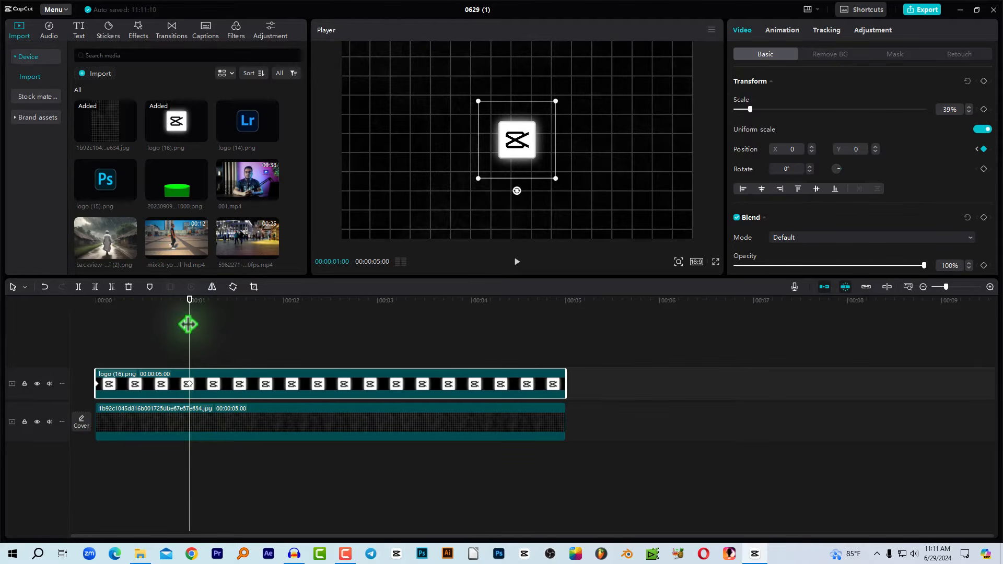
Preview the logo's upward movement from the start of the timeline, replaying it with the logo clip selected.
left_click_drag(184, 298, 88, 305)
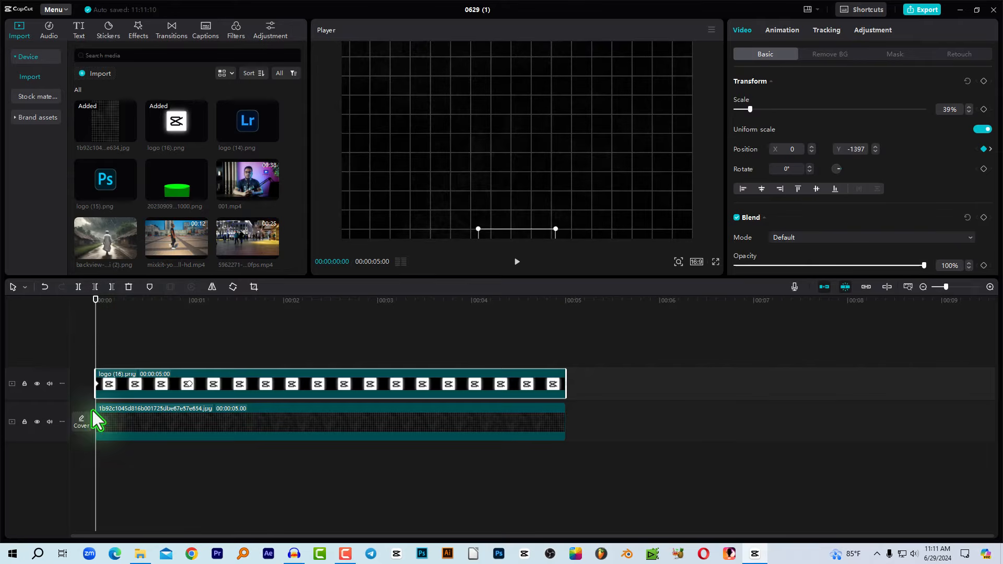
left_click(108, 490)
key("space")
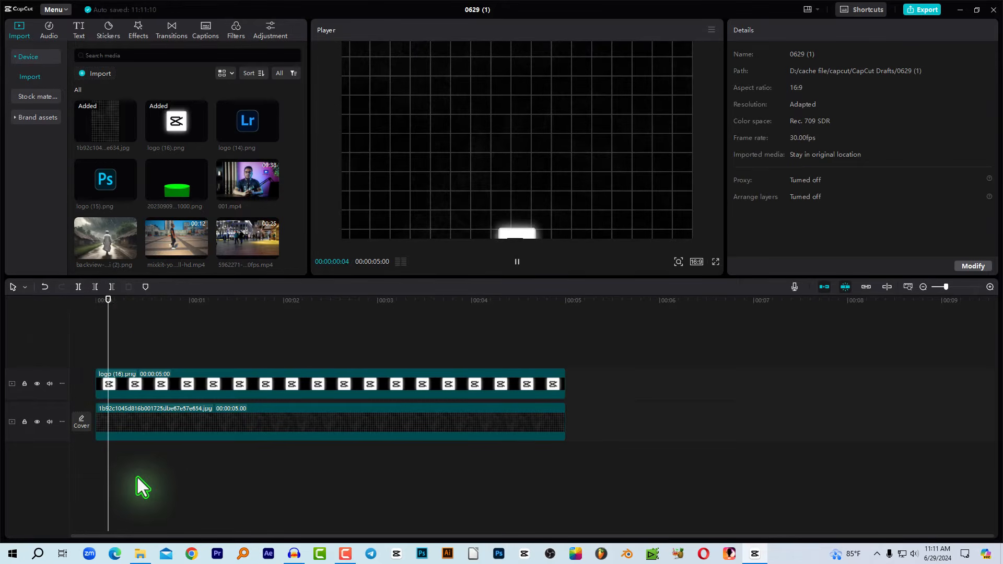
key("space")
left_click(160, 387)
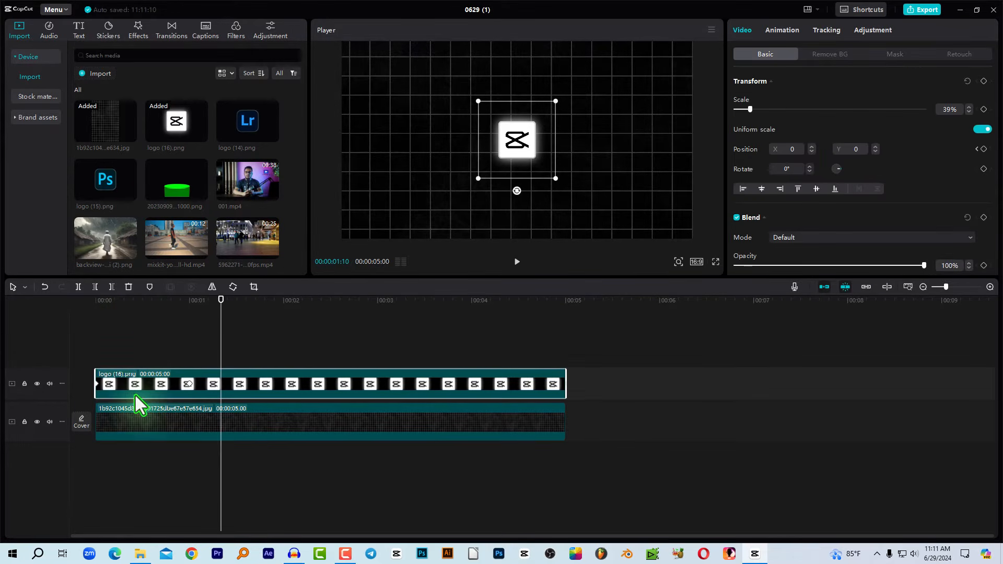
left_click(71, 302)
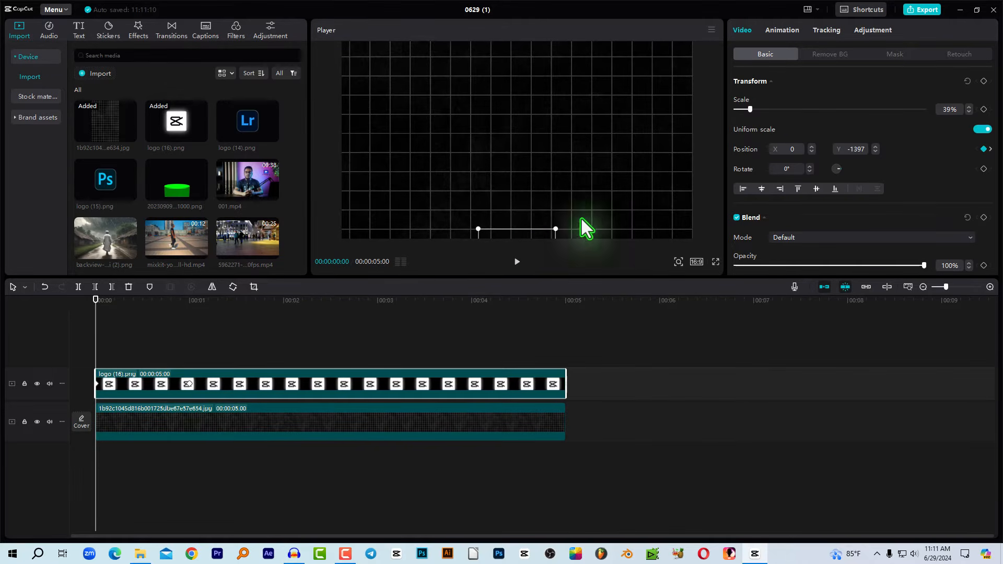
key("space")
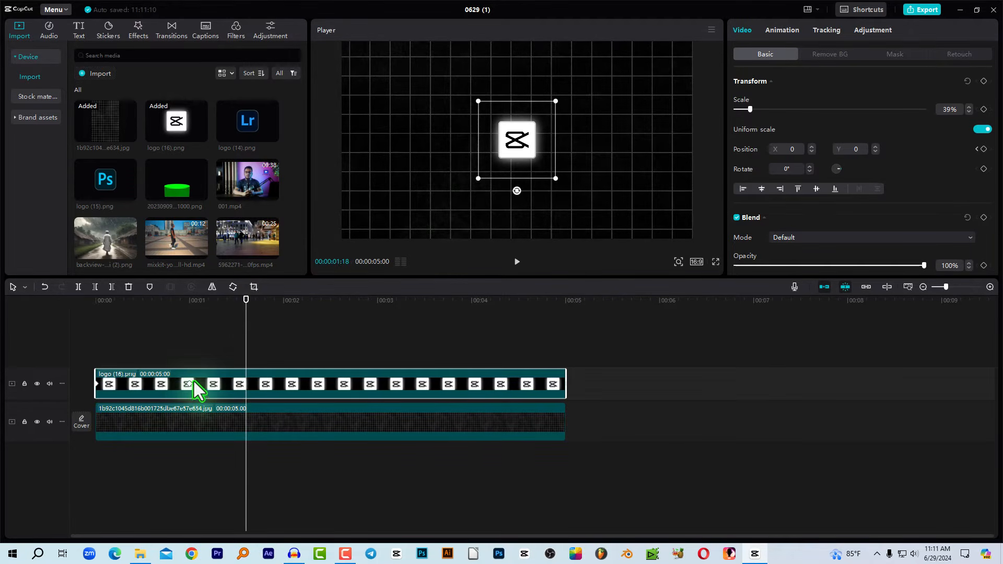
Keyframe the logo's scale from 39% at 00:00:01:00 to 79% at 00:00:03:00.
left_click_drag(252, 308, 378, 310)
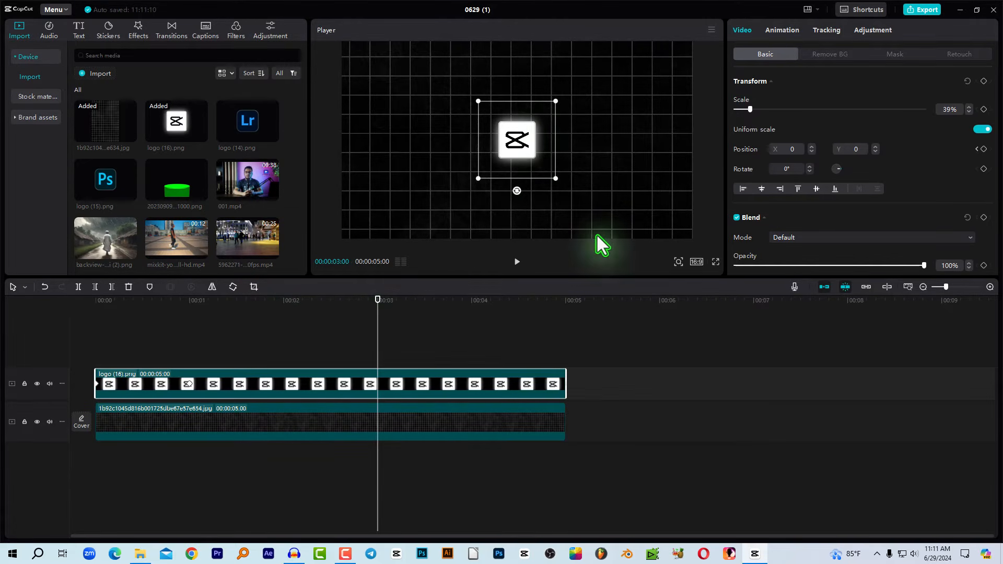
left_click(355, 308)
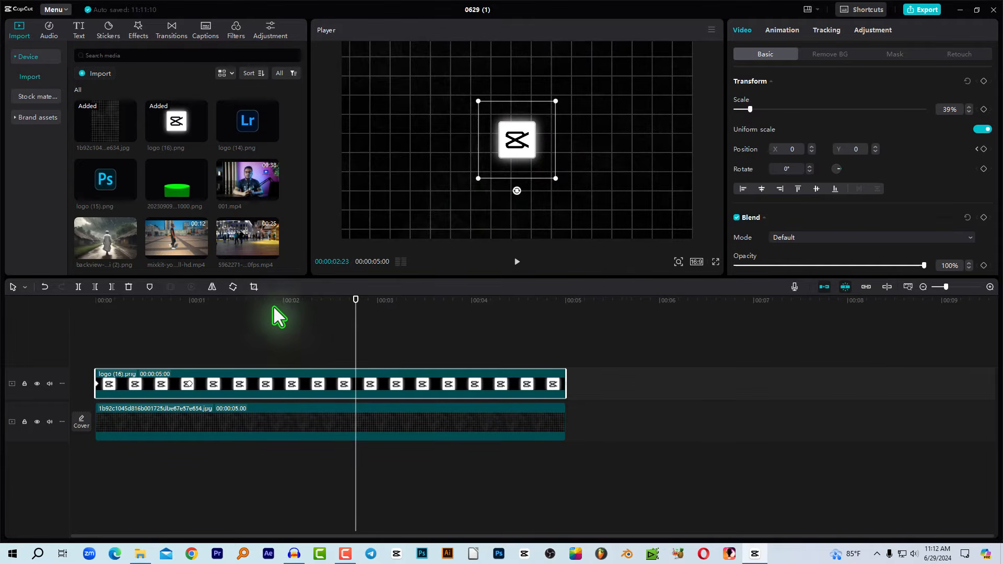
left_click_drag(215, 312, 189, 316)
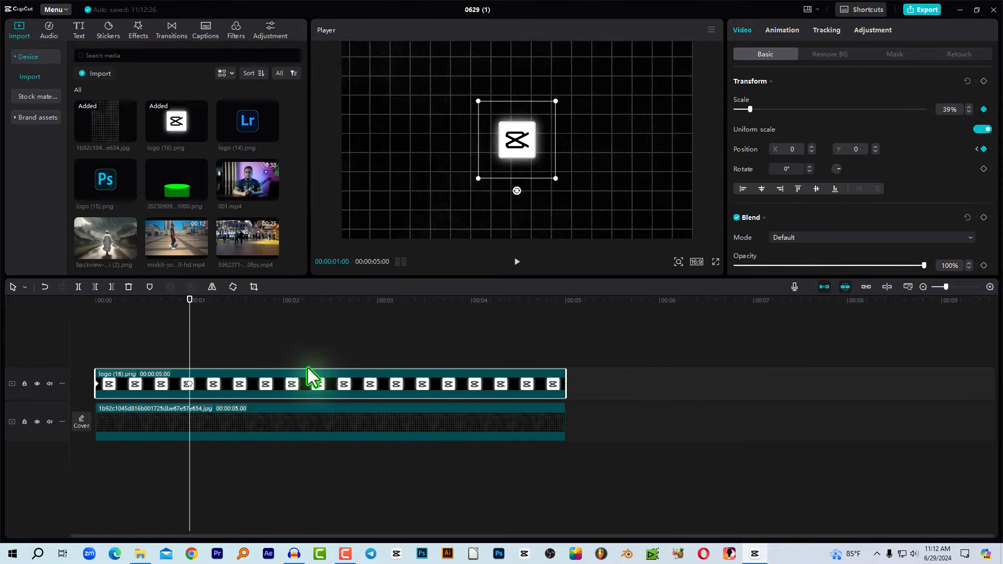
left_click_drag(191, 305, 378, 335)
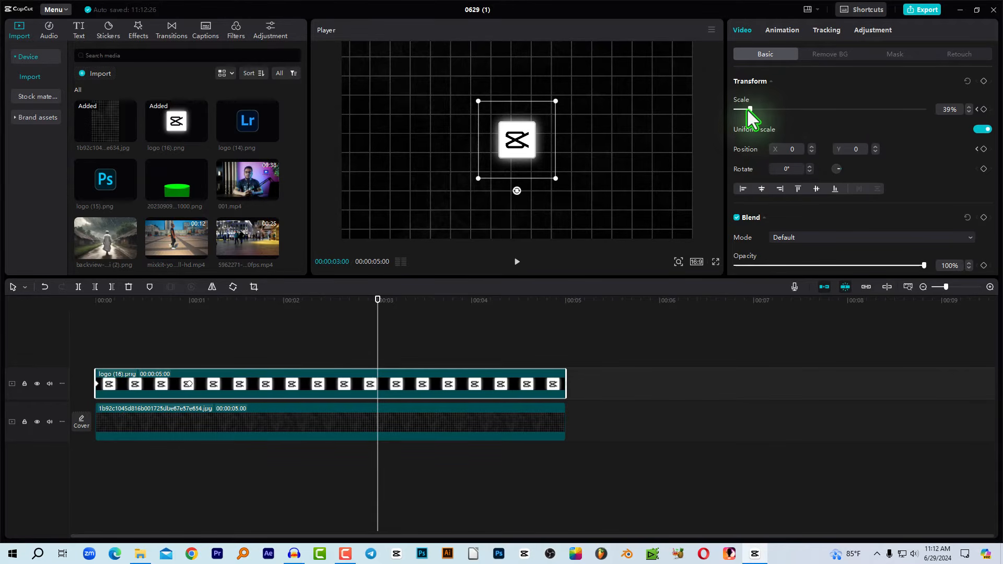
left_click_drag(750, 110, 765, 109)
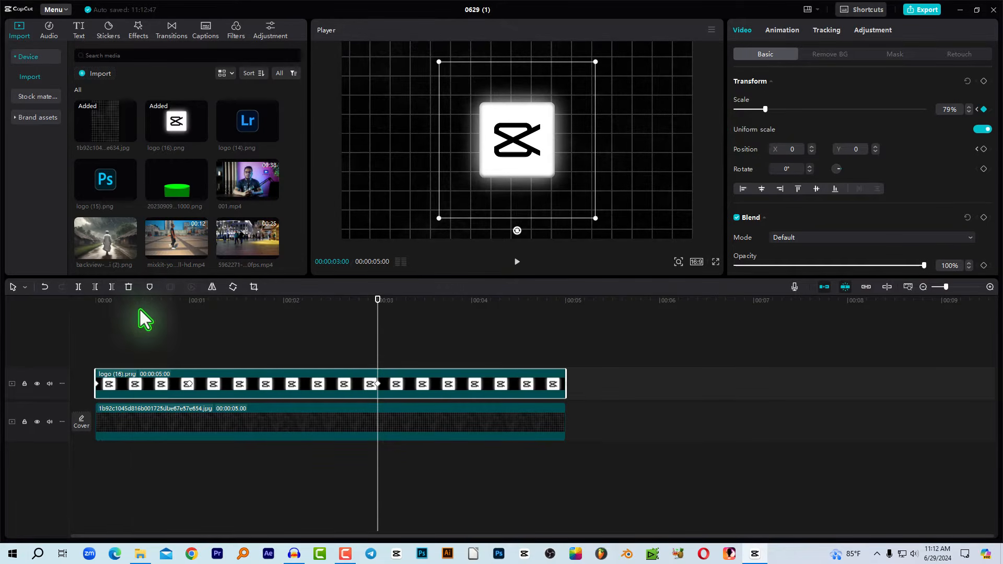
Play the combined position and scale animation of the logo from the start, then stop playback.
left_click(125, 312)
left_click_drag(121, 312, 72, 305)
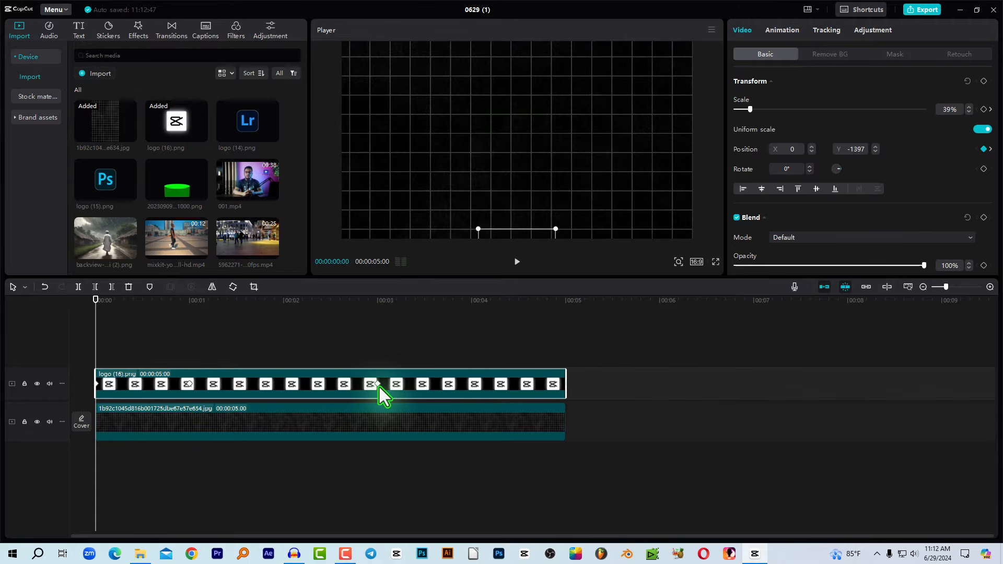
key("space")
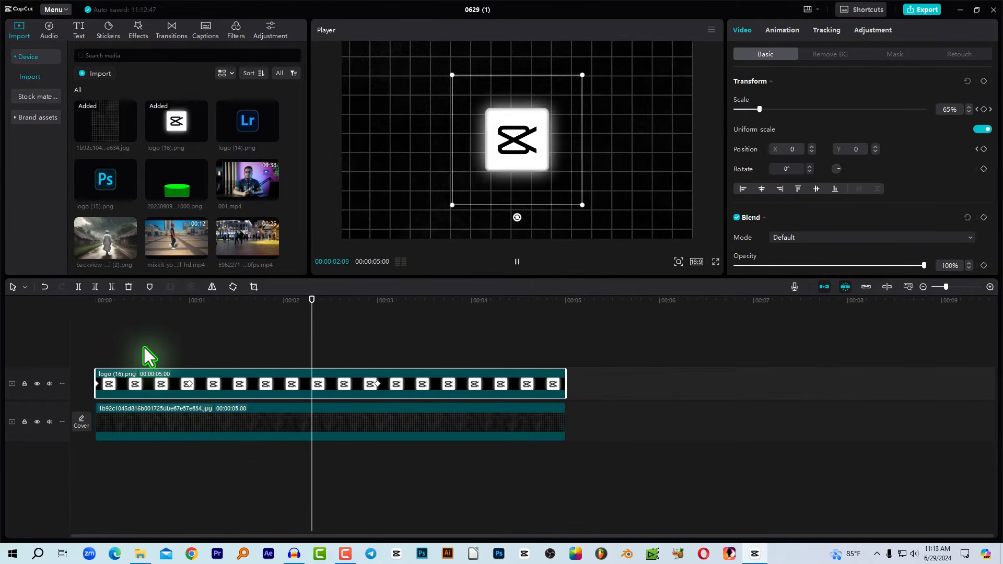
key("space")
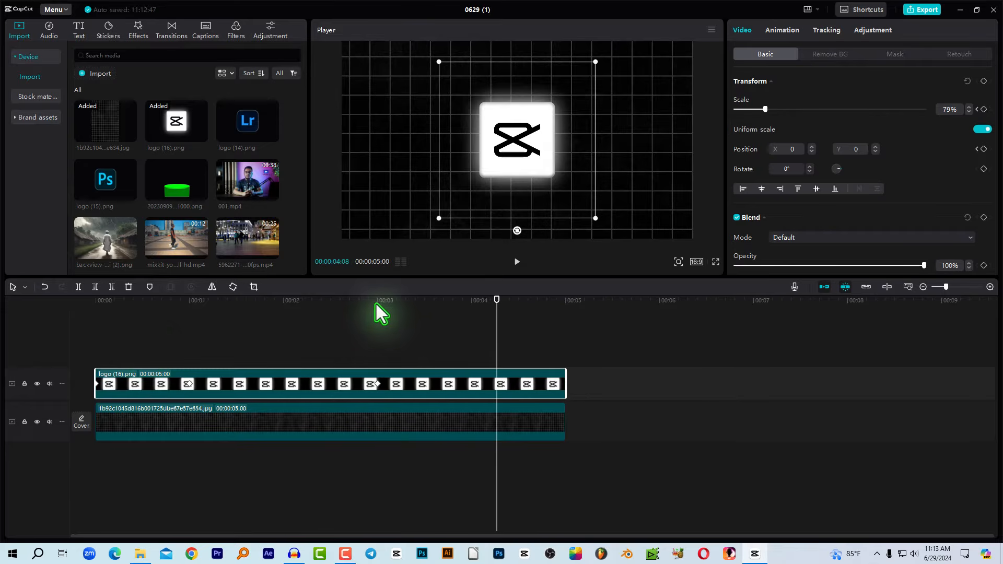
Raise the logo's scale keyframe at 00:00:03:00 to 230%.
left_click(376, 302)
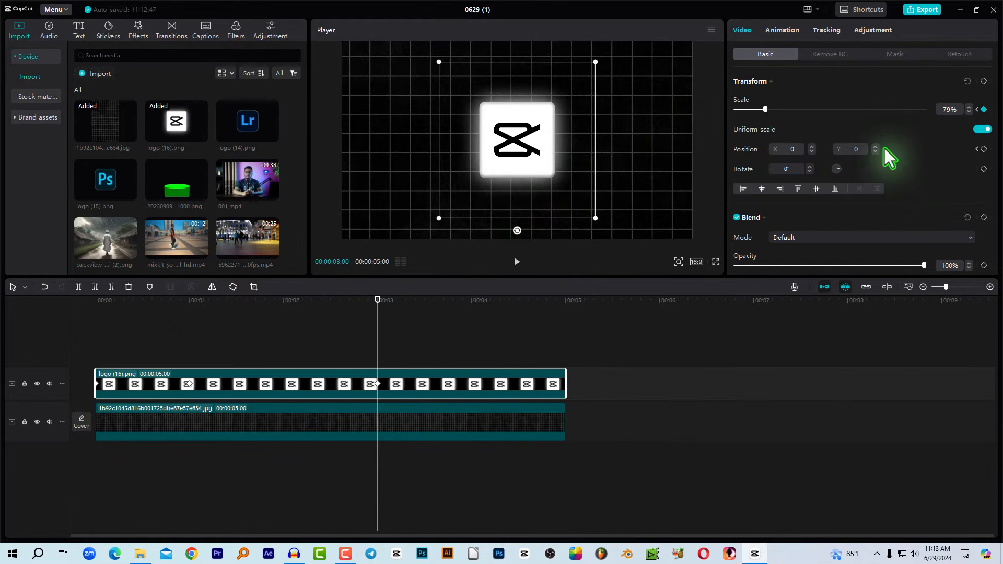
scroll(872, 175, "down", 2)
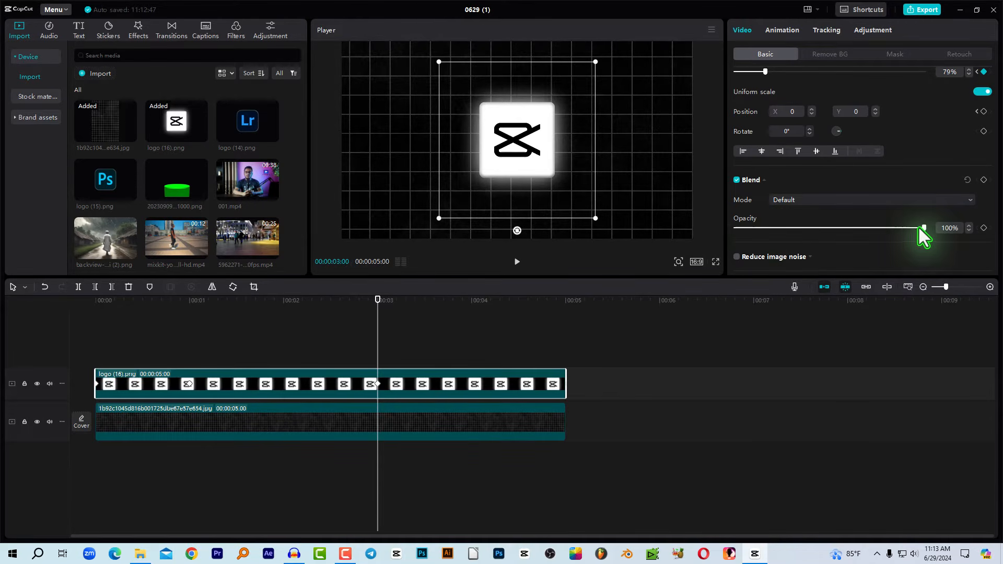
left_click_drag(920, 228, 971, 229)
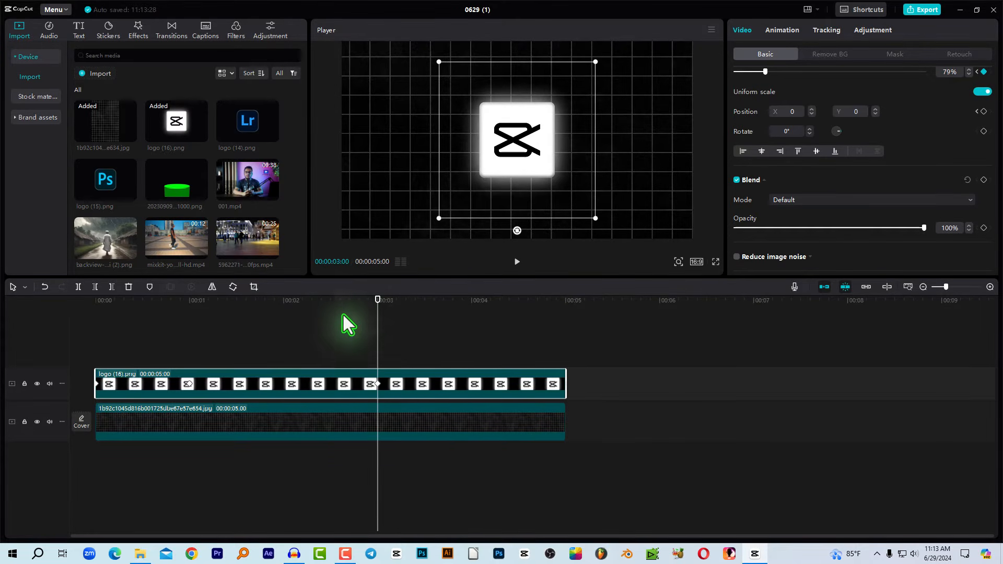
left_click_drag(337, 305, 377, 326)
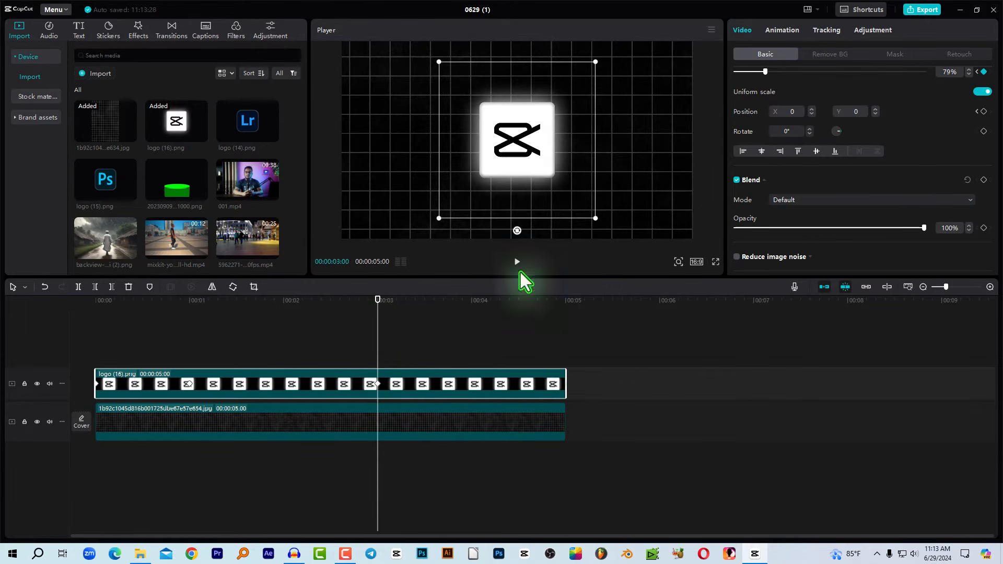
scroll(804, 93, "up", 2)
left_click(778, 109)
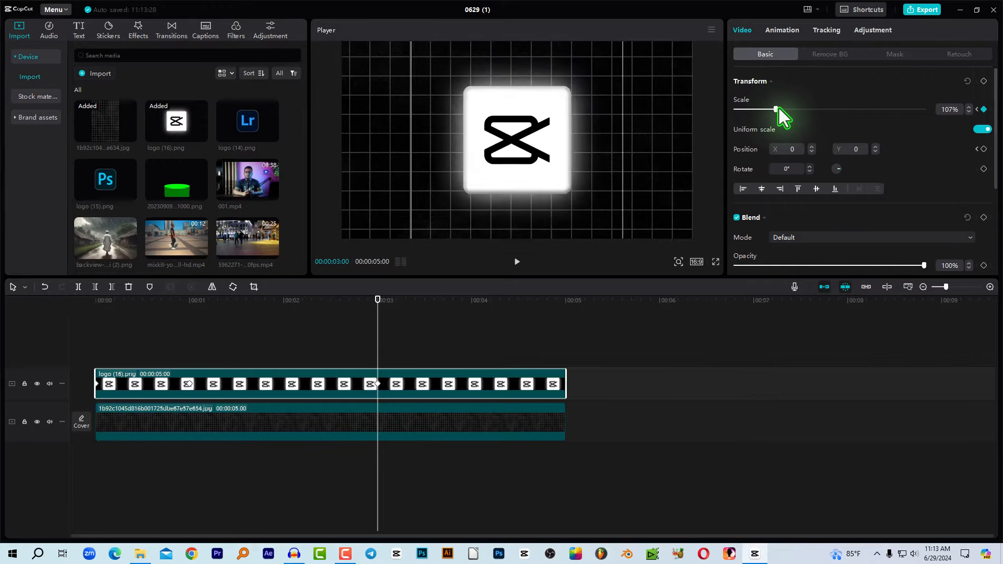
left_click_drag(779, 108, 822, 109)
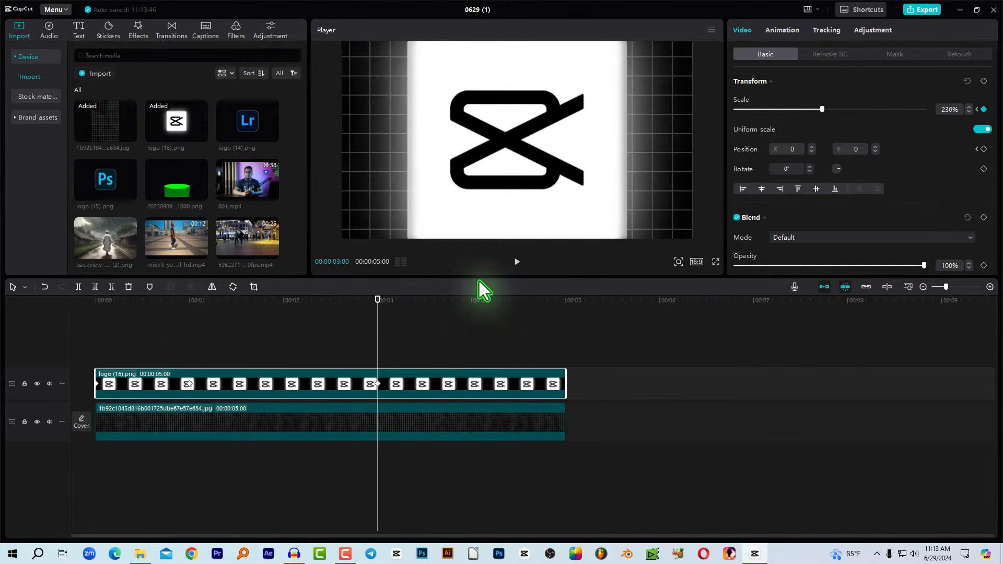
Keyframe the logo's opacity from 100% at 00:00:02:00 to 0% at 00:00:03:00.
left_click_drag(189, 302, 328, 343)
scroll(923, 257, "down", 2)
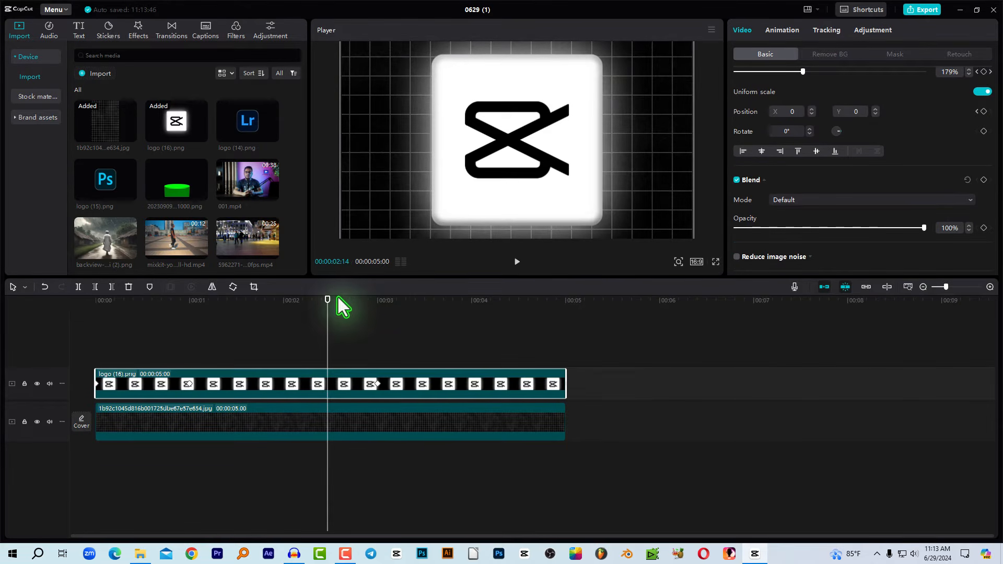
left_click(301, 305)
left_click_drag(301, 305, 312, 340)
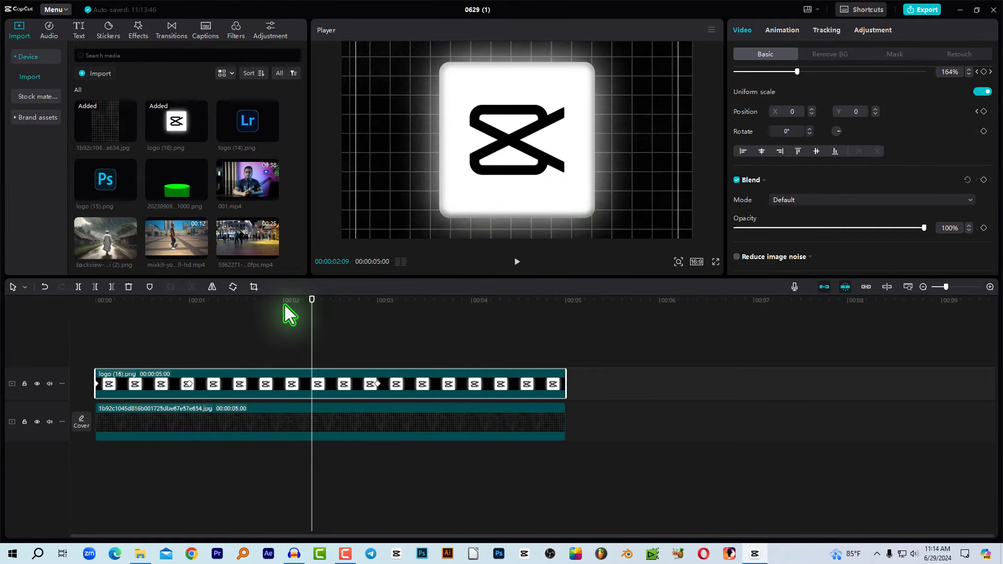
mouse_move(286, 305)
left_mouse_down()
mouse_move(297, 305)
mouse_move(284, 309)
left_mouse_up()
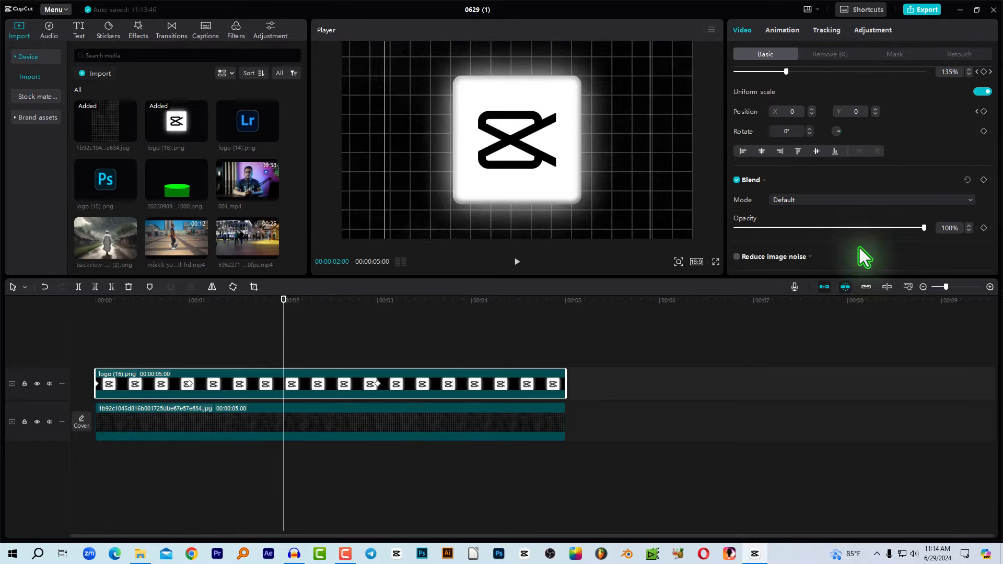
left_click(985, 228)
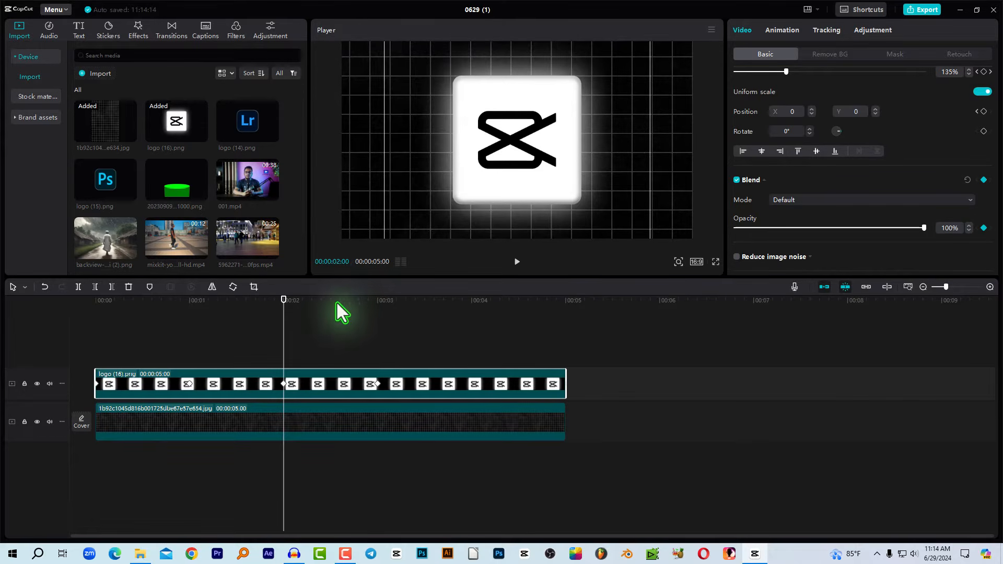
left_click_drag(340, 312, 377, 315)
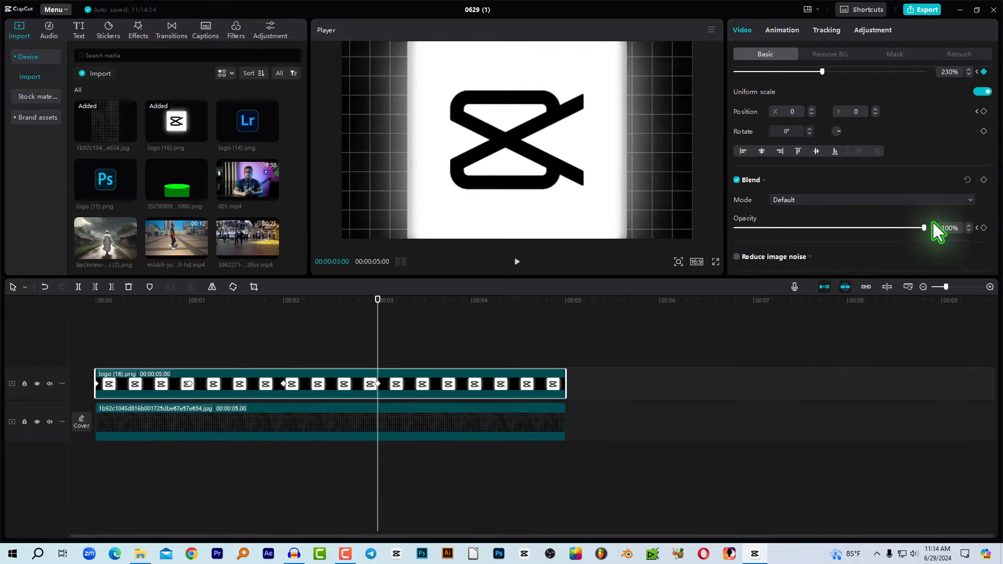
left_click_drag(922, 227, 667, 230)
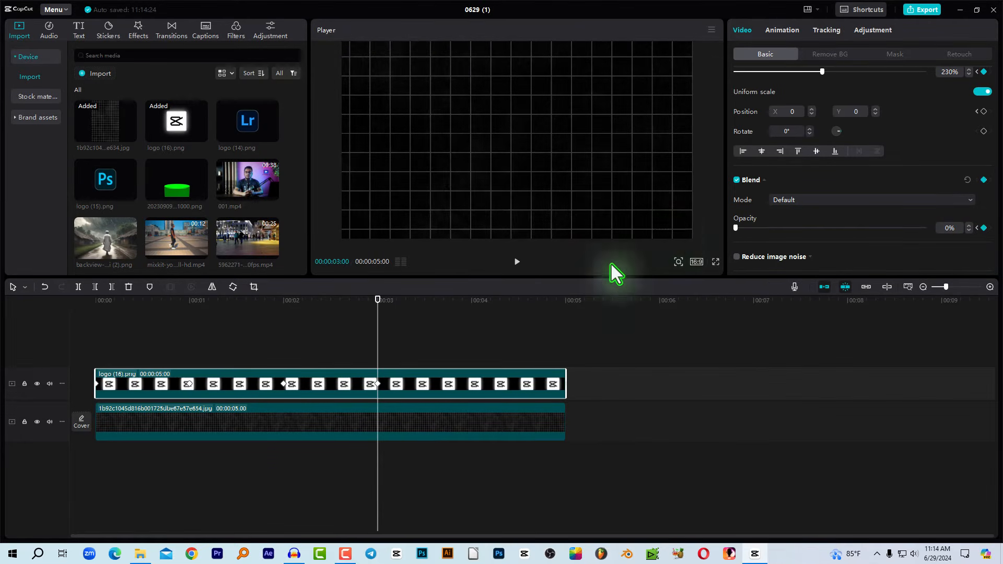
Review the logo's opacity keyframes at 00:00:02:00 and 00:00:03:00, playing the fade-out from 00:00:00:25.
left_click_drag(291, 306, 284, 308)
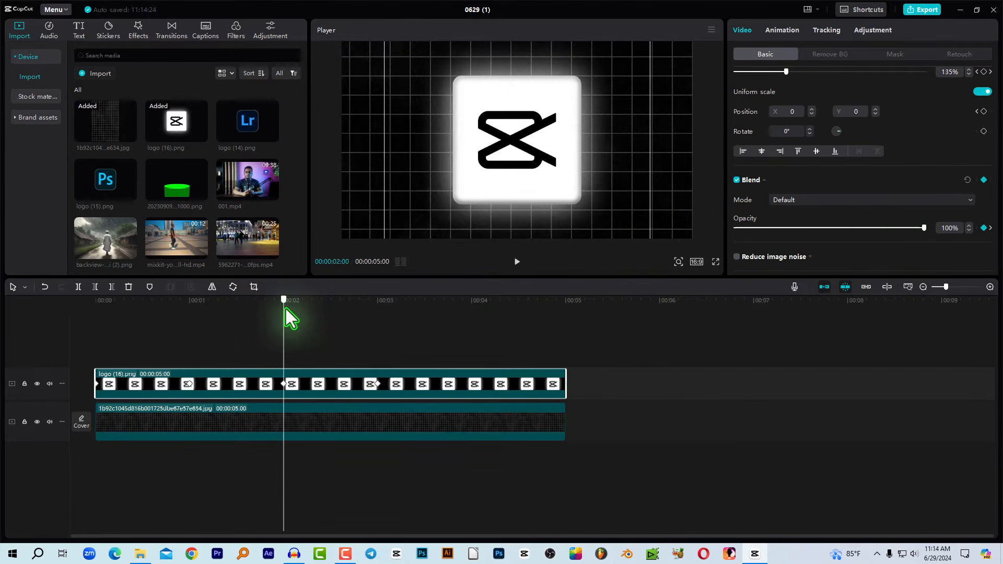
left_click(377, 385)
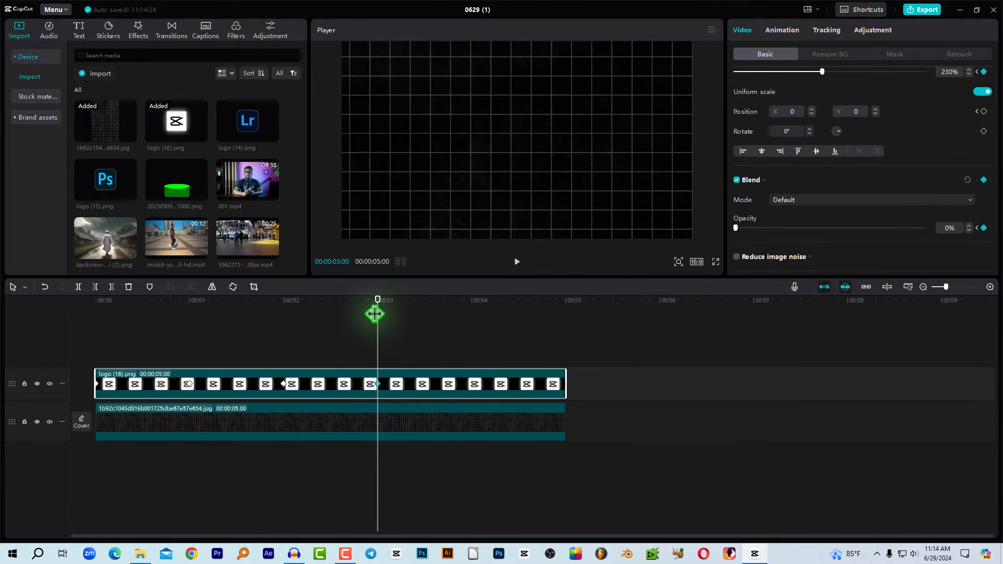
left_click_drag(372, 302, 174, 341)
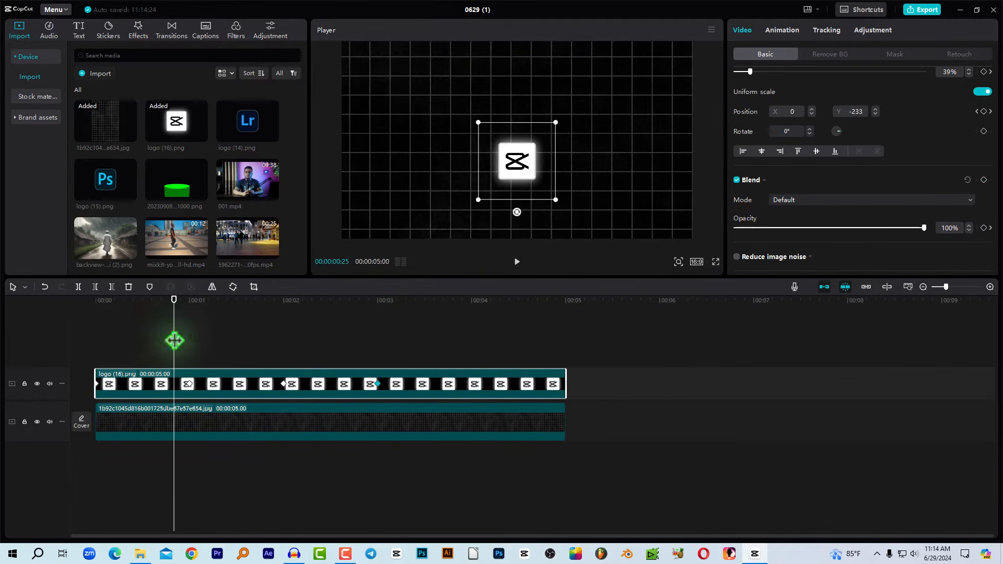
key("space")
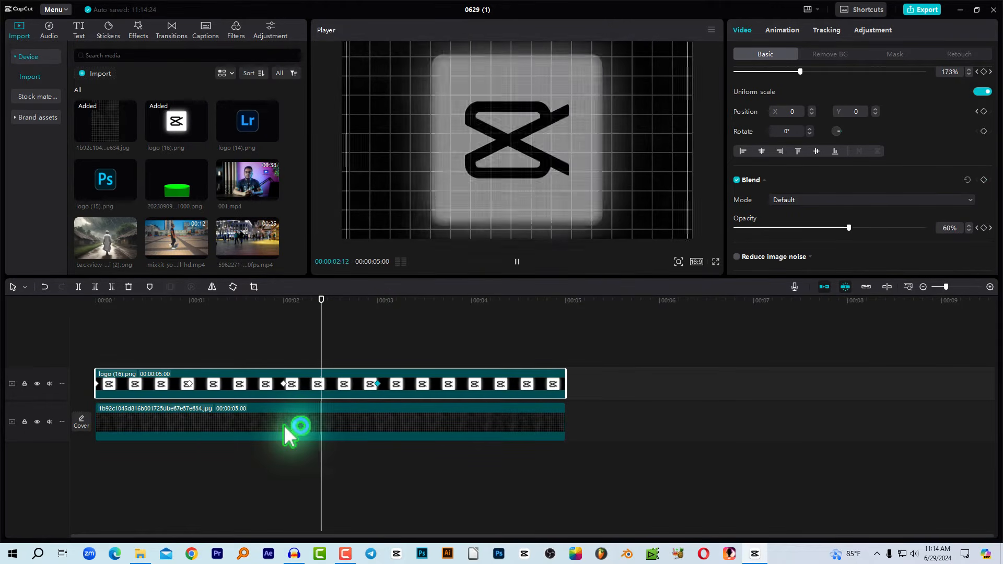
left_click(290, 300)
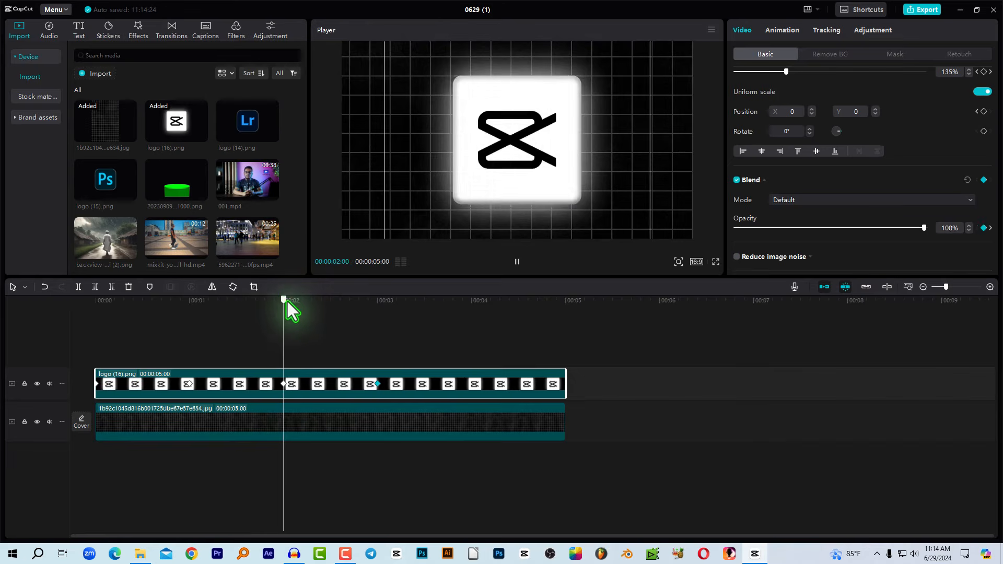
left_click(268, 317)
left_click_drag(240, 315, 284, 317)
scroll(968, 197, "down", 2)
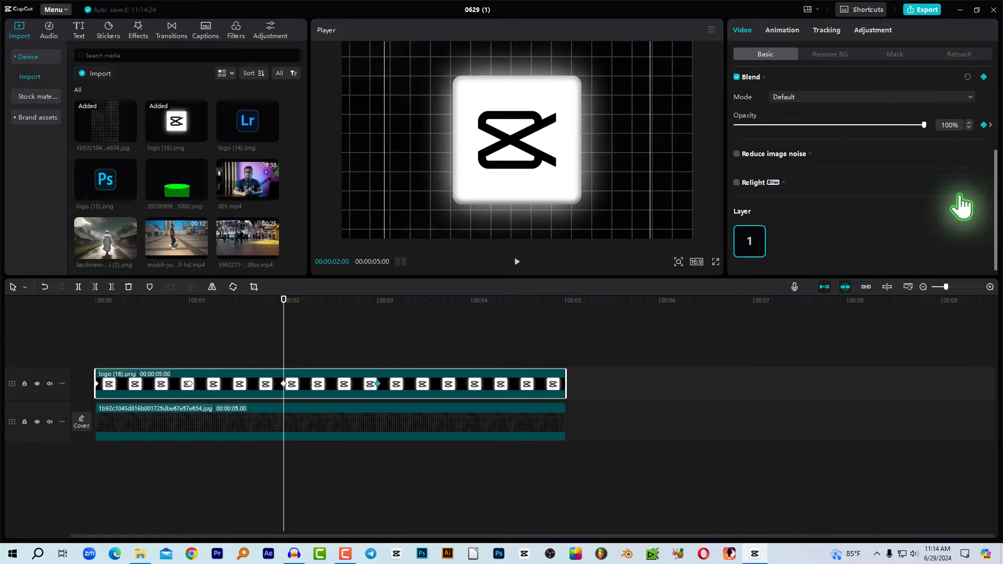
scroll(989, 128, "up", 3)
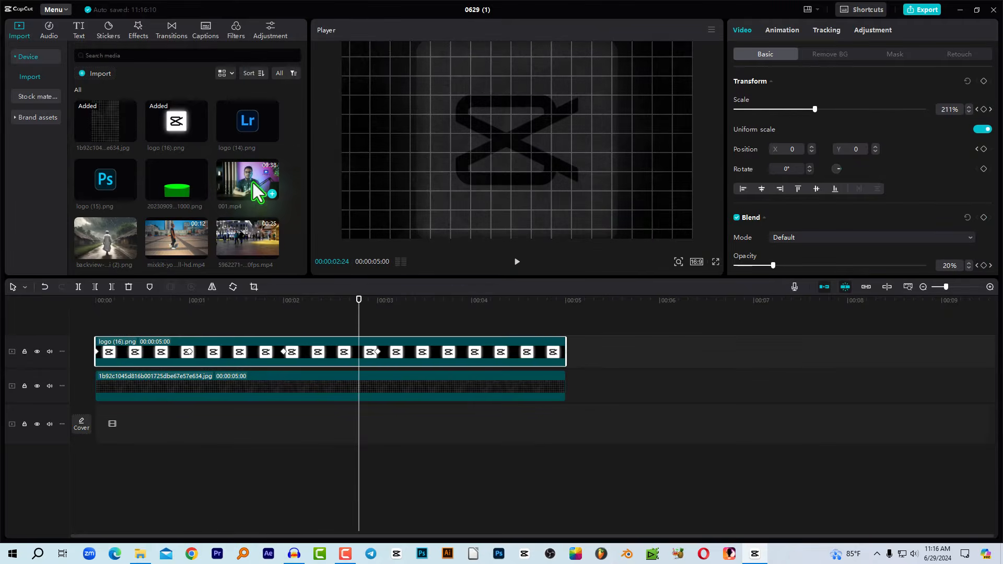
Add 001.mp4 after the grid image on its track and preview the clip up to 00:00:12:02.
left_click_drag(257, 190, 589, 391)
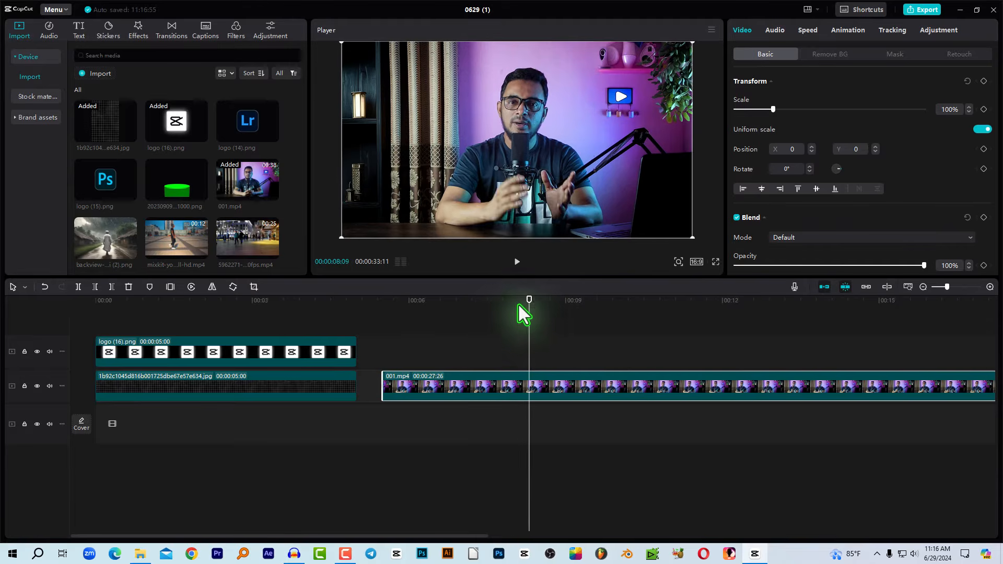
key("space")
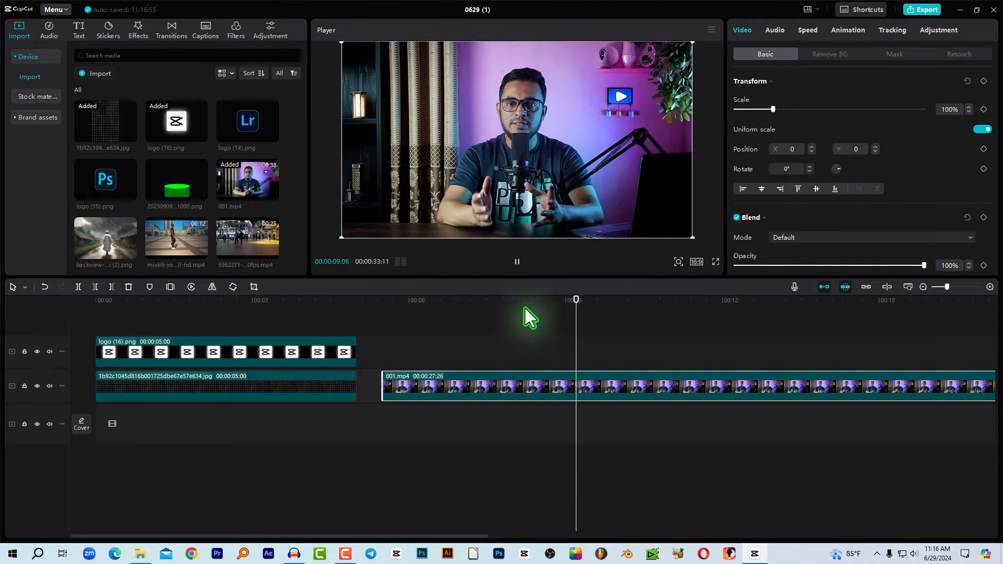
key("space")
left_click(566, 301)
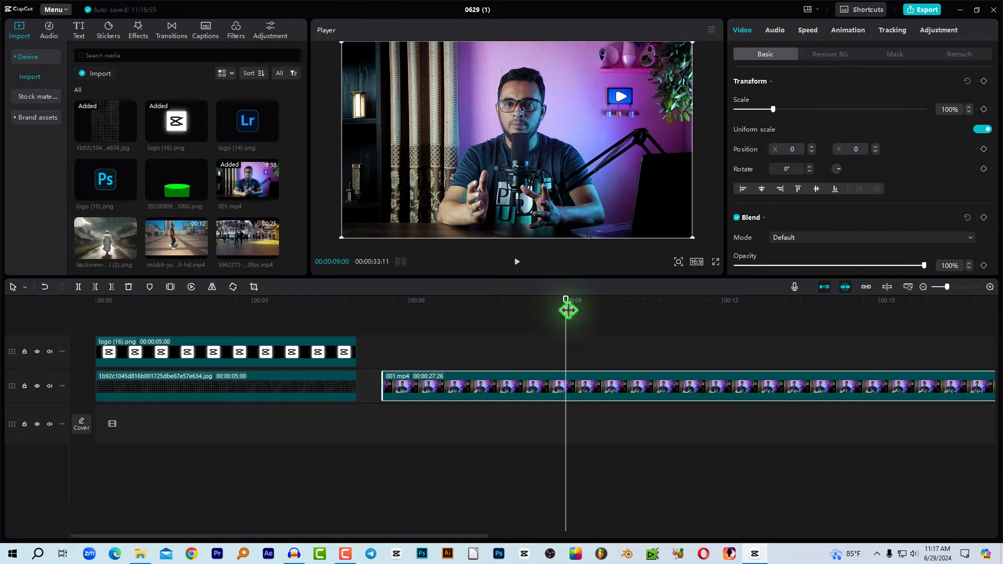
left_click(592, 307)
left_click_drag(594, 309, 726, 324)
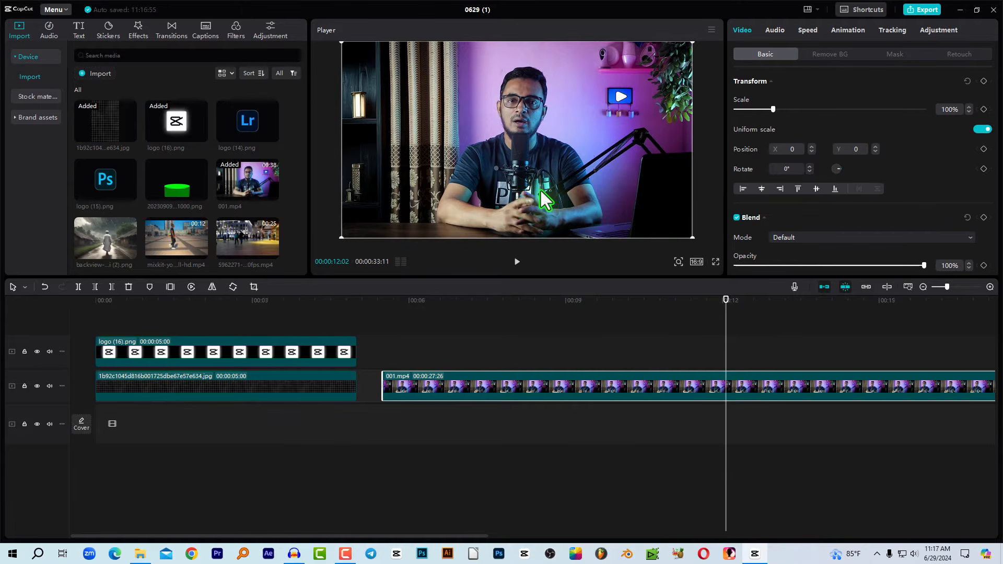
Keyframe the 001.mp4 clip's saturation from 0 at 00:00:09:00 to -50 at 00:00:11:00.
left_click(566, 304)
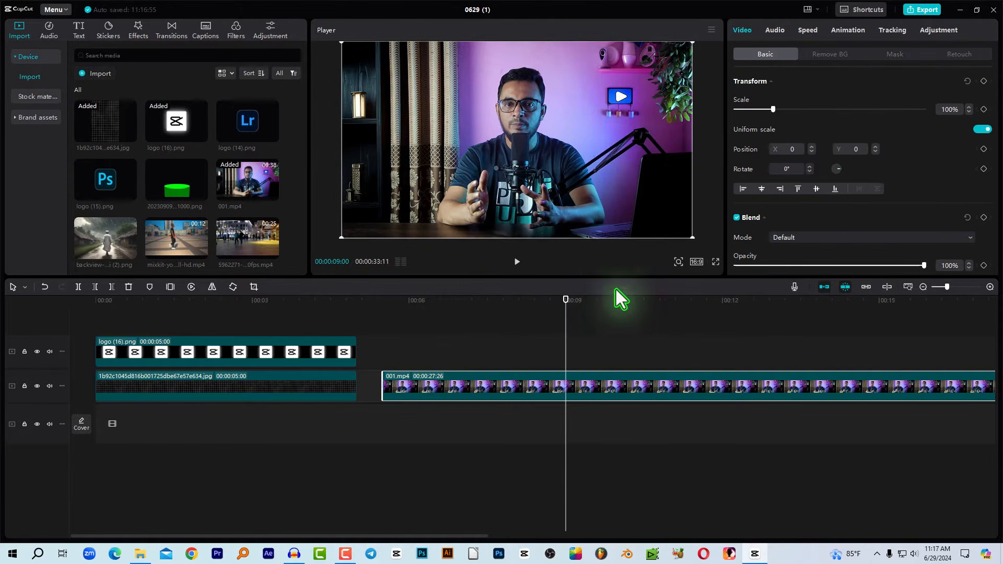
left_click(949, 32)
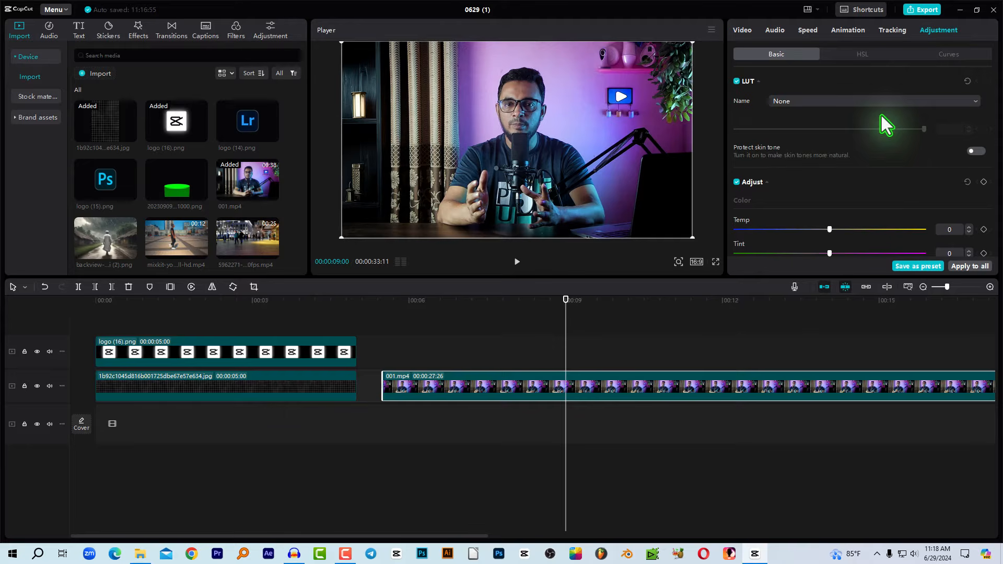
scroll(882, 128, "down", 3)
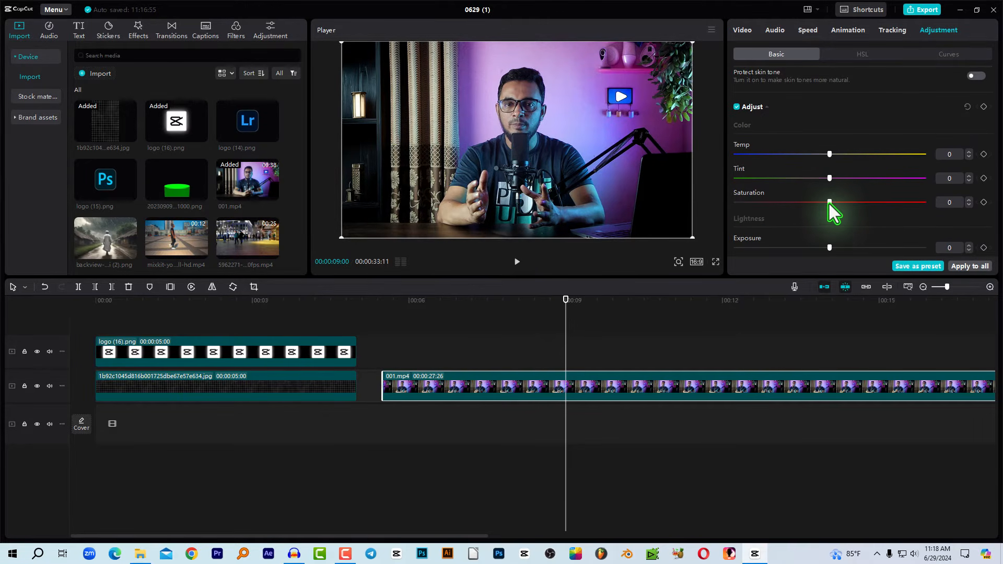
left_click_drag(829, 205, 710, 205)
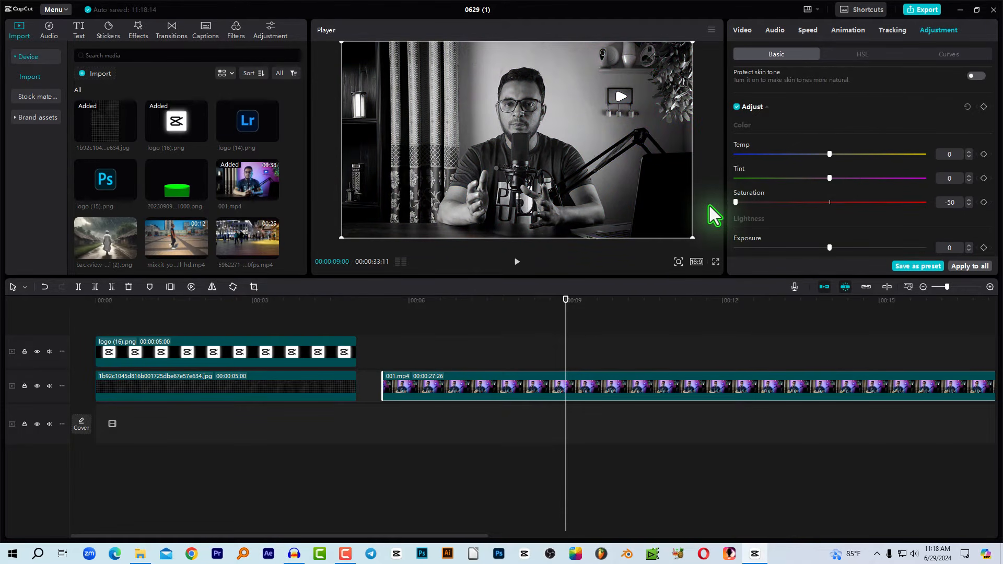
key("ctrl+z")
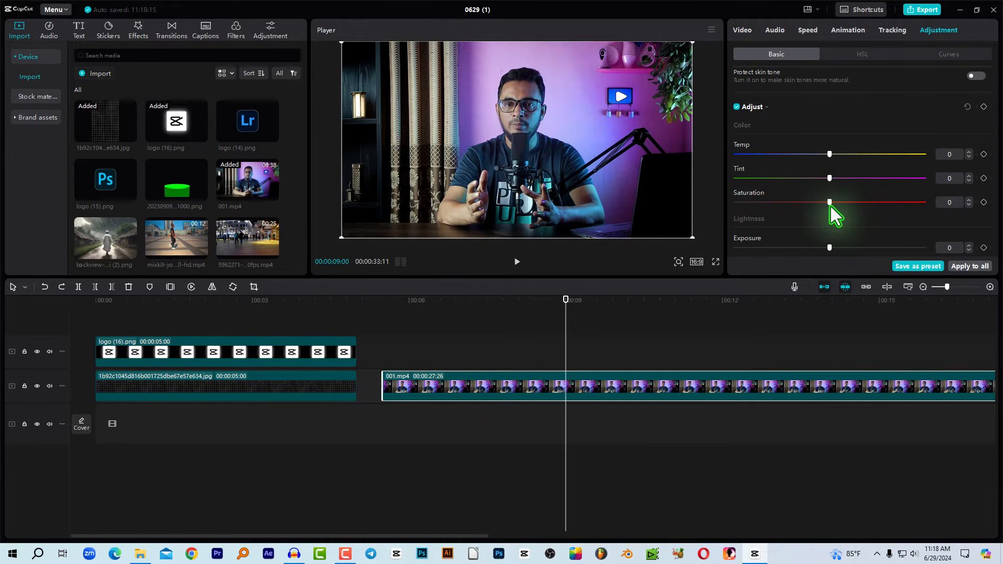
mouse_move(831, 205)
left_mouse_down()
mouse_move(910, 203)
mouse_move(851, 203)
left_mouse_up()
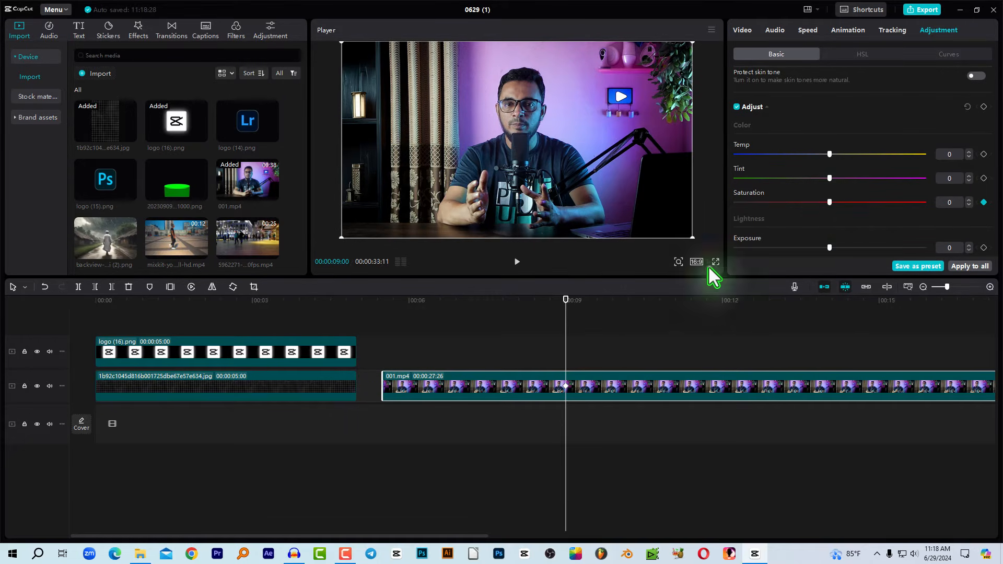
left_click_drag(575, 302, 672, 325)
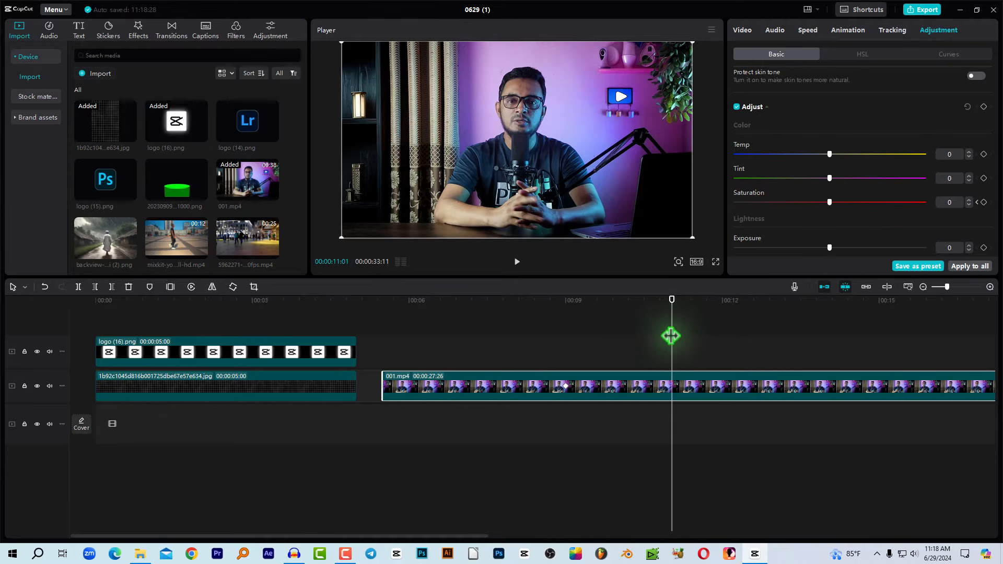
left_click(672, 327)
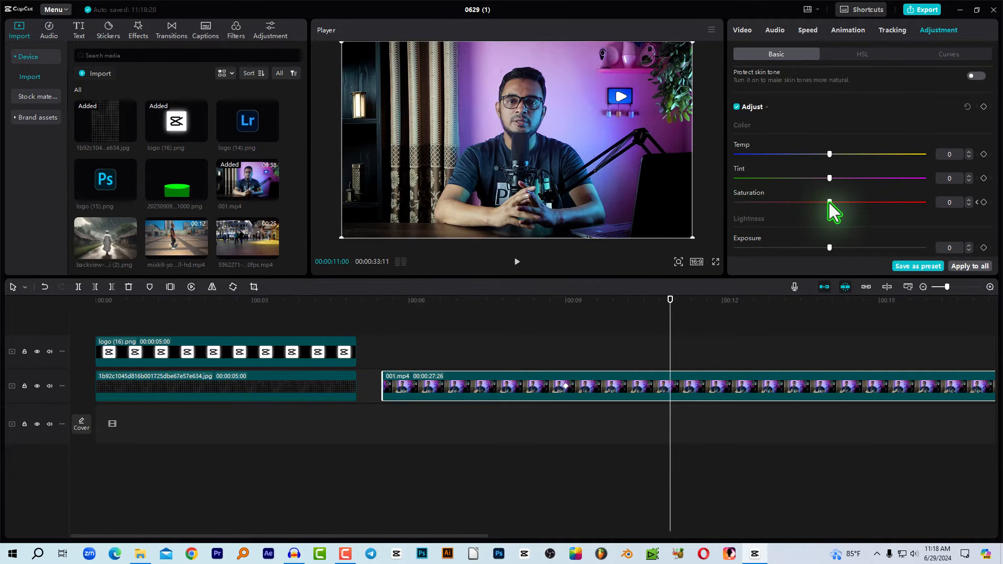
left_click_drag(829, 203, 648, 215)
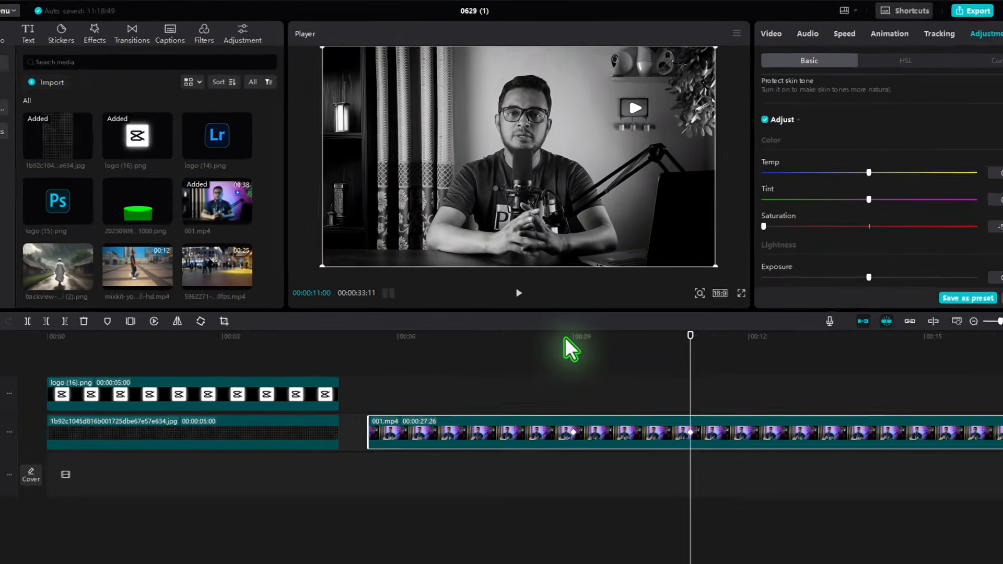
Play the clip's saturation animation from 00:00:09:00, stopping after the second keyframe.
left_click(566, 302)
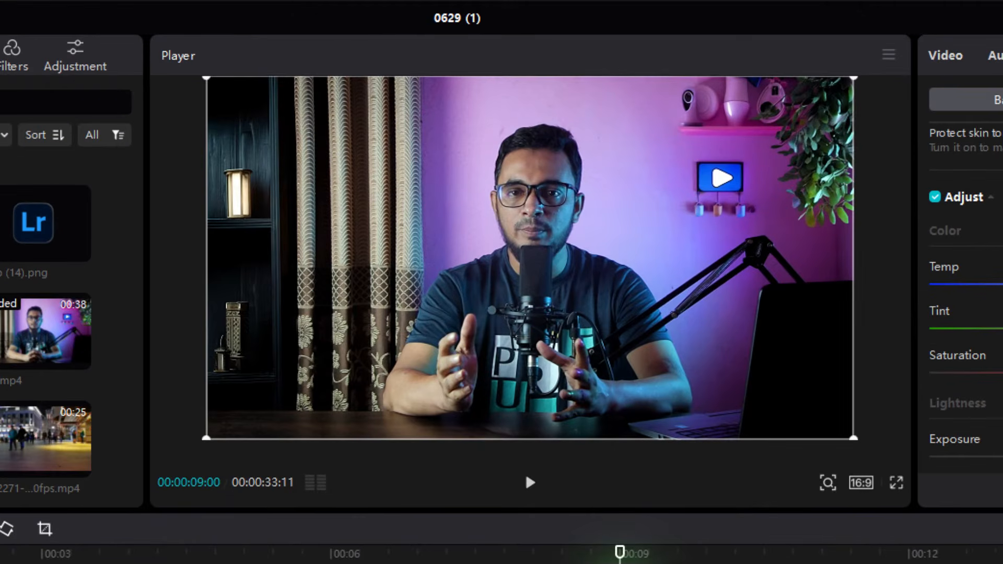
key("space")
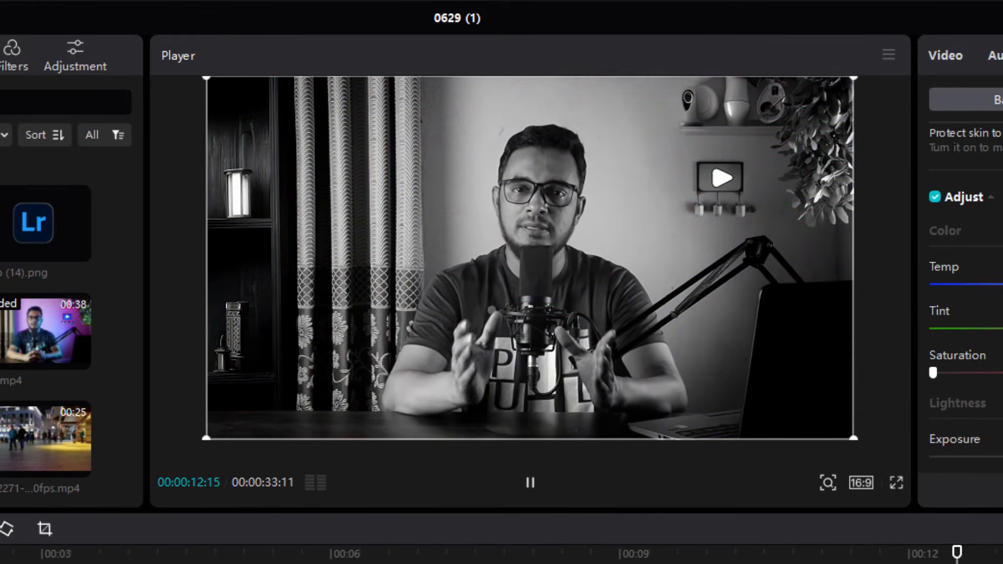
key("space")
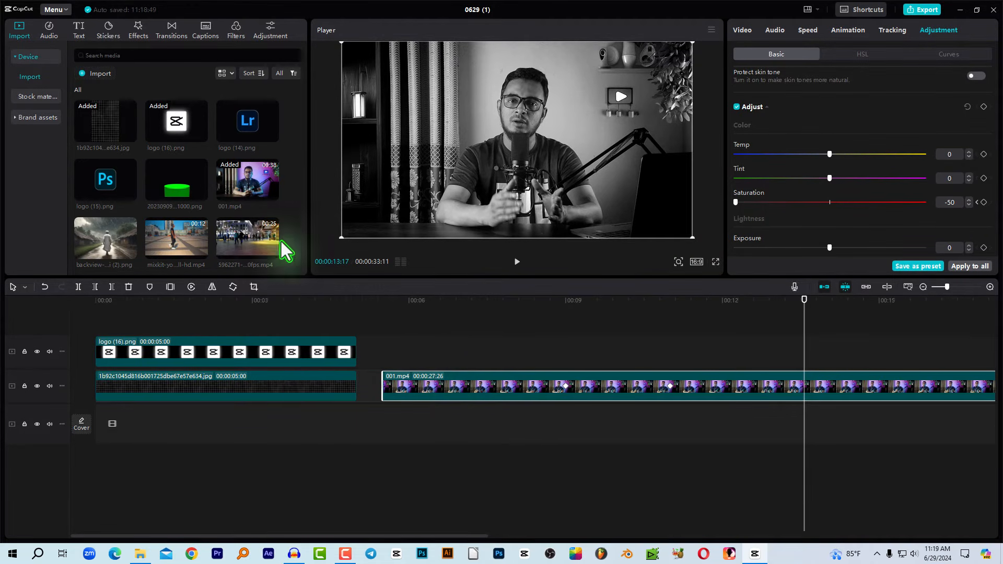
Delete the 001.mp4 clip and add a default text clip starting at 00:00:05:17.
key("Delete")
left_click(78, 38)
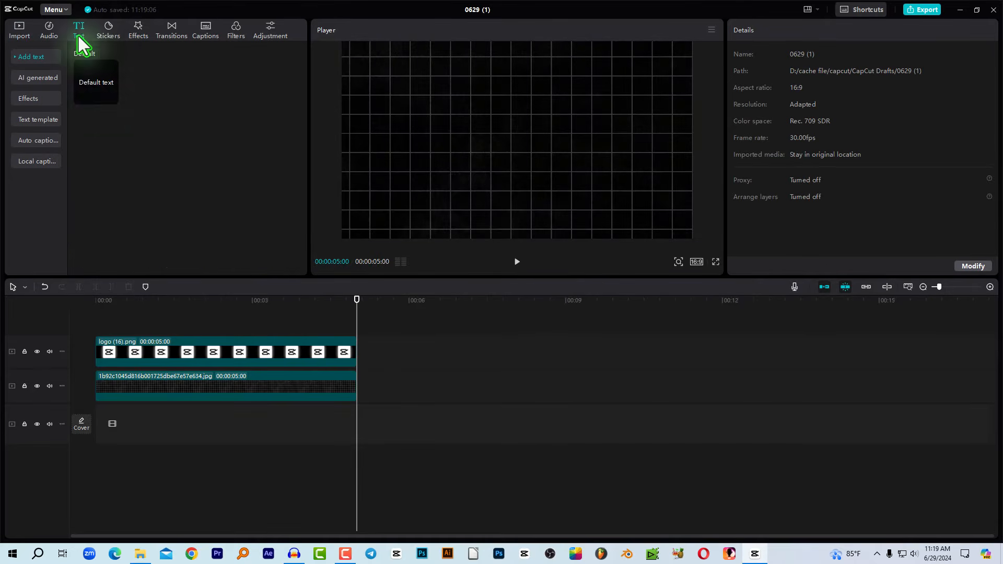
left_click(111, 96)
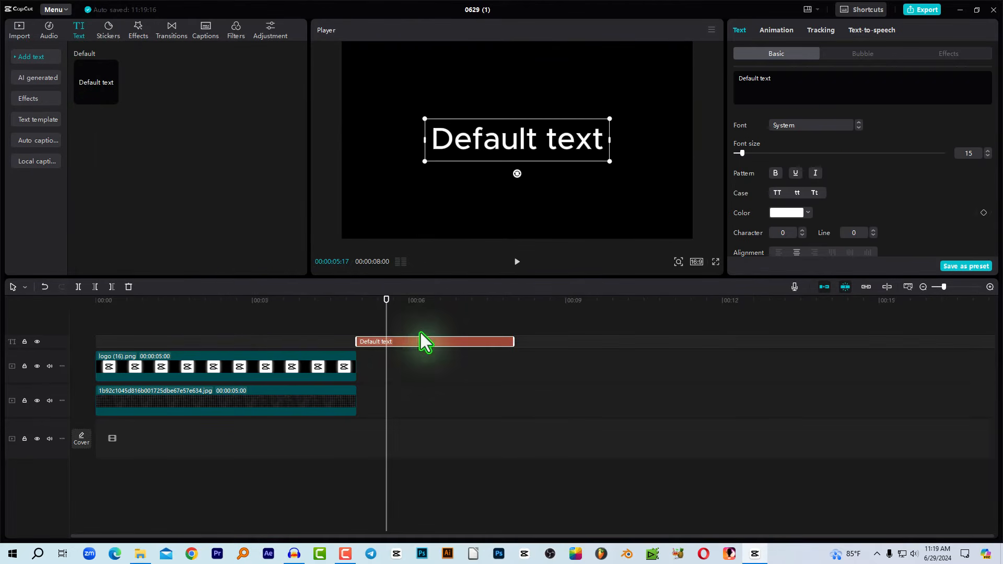
left_click_drag(397, 341, 439, 365)
Change the default text's wording to CAPCUT.
left_click(798, 99)
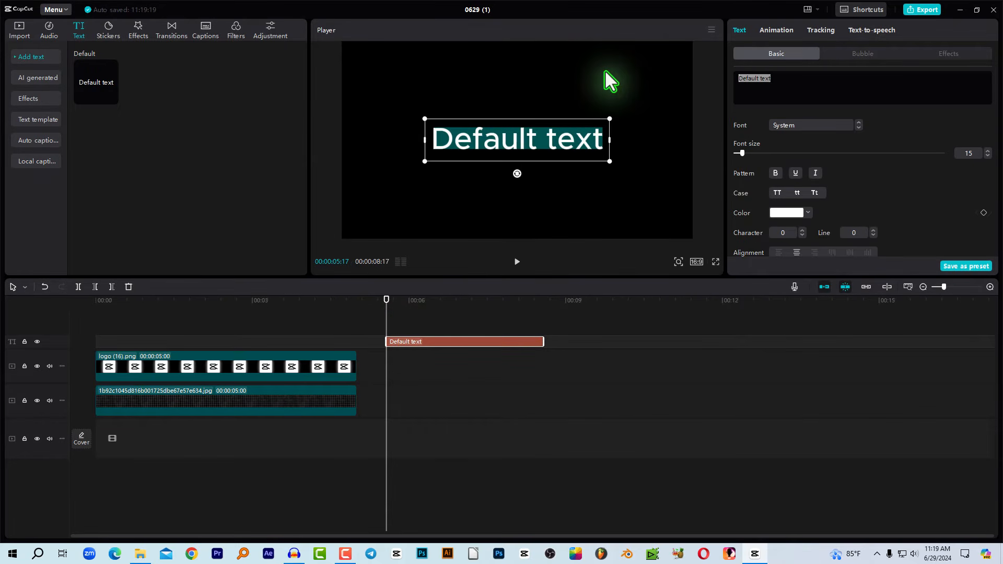
type("CAPCUT")
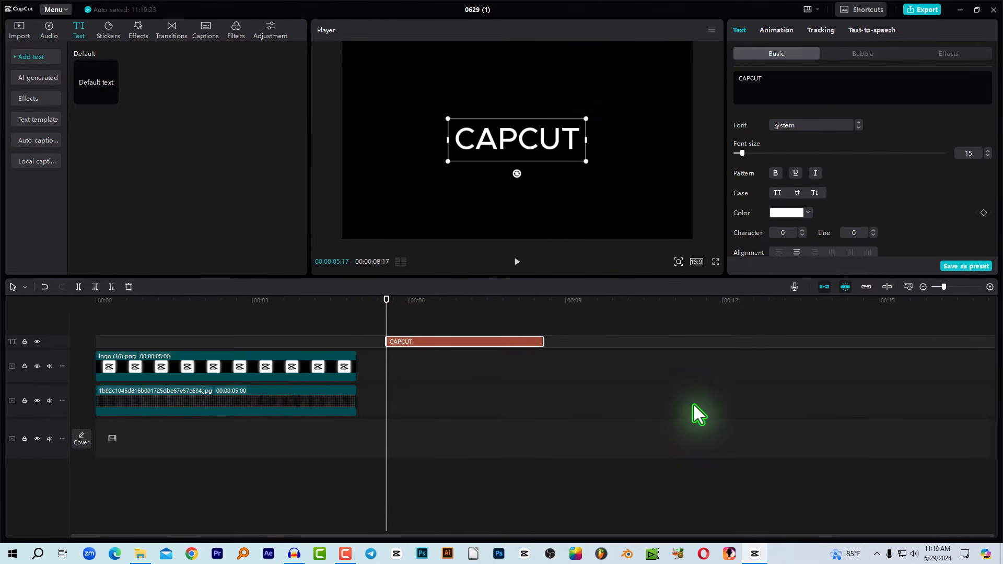
left_click(694, 406)
Try the Bounce Left entrance animation on the CAPCUT text, replacing it with Typewriter.
left_click(473, 342)
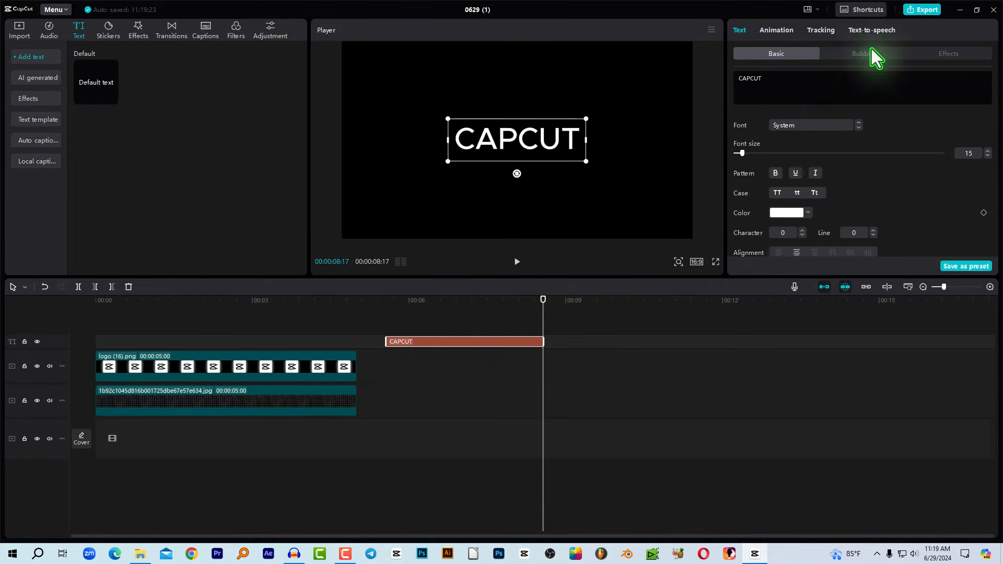
left_click(784, 34)
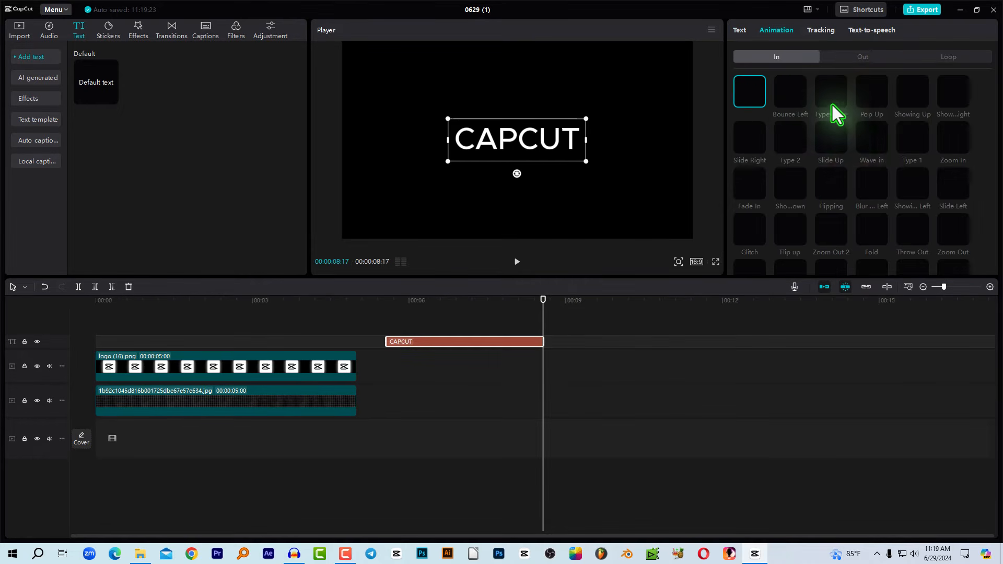
left_click(799, 98)
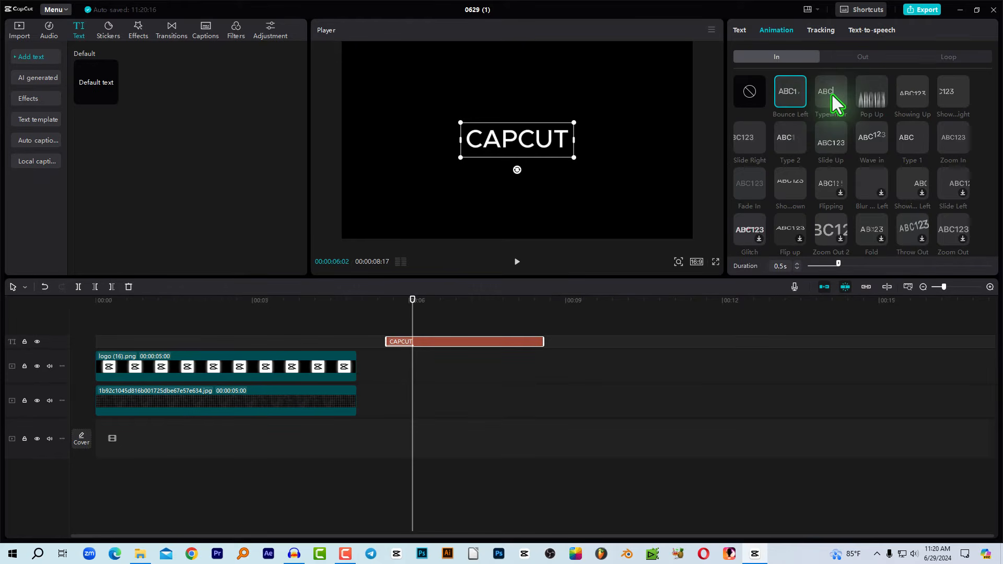
left_click(833, 95)
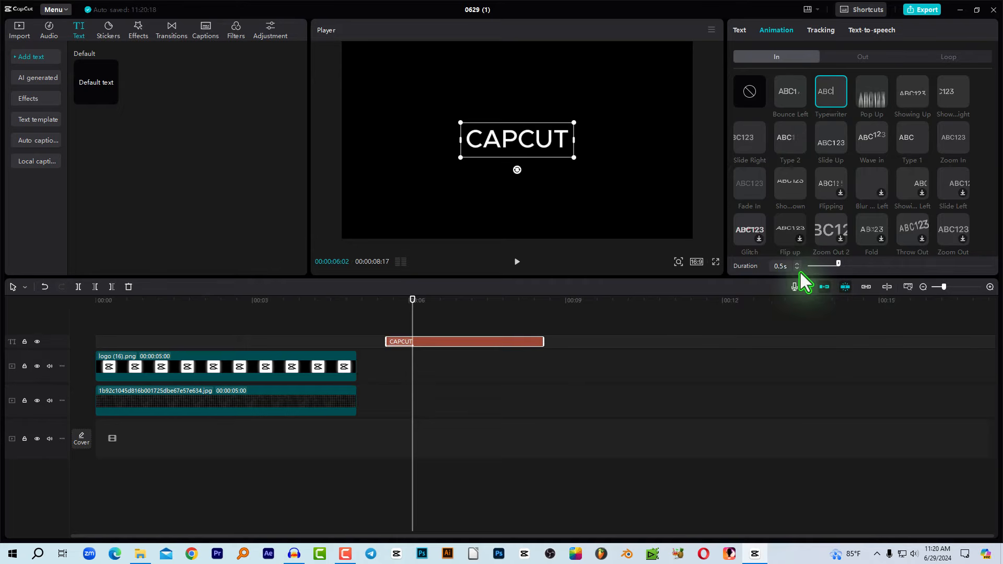
Play the CAPCUT typewriter animation from 00:00:05:17 and examine where it ends on the timeline.
left_click(494, 402)
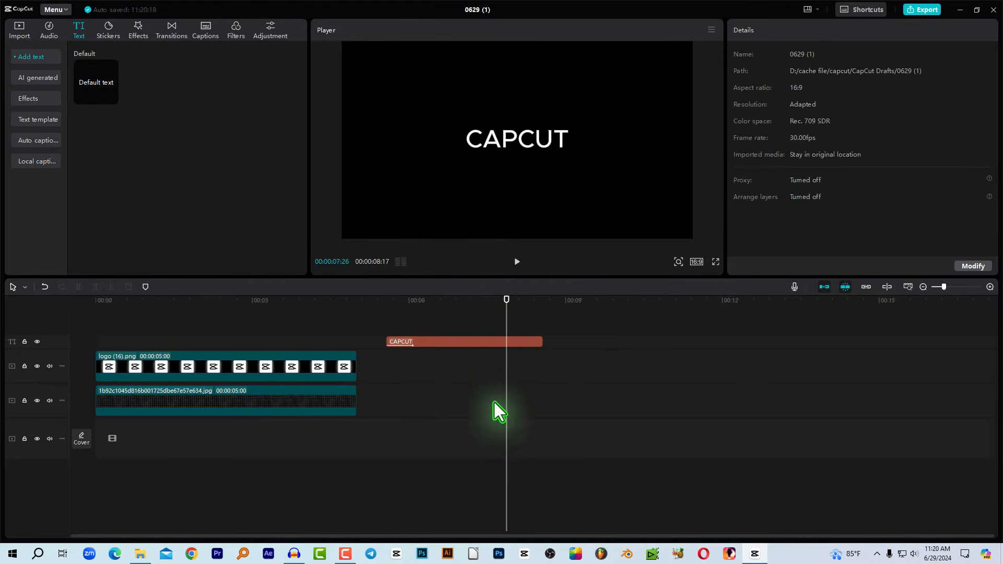
left_click(386, 305)
key("space")
key("space")
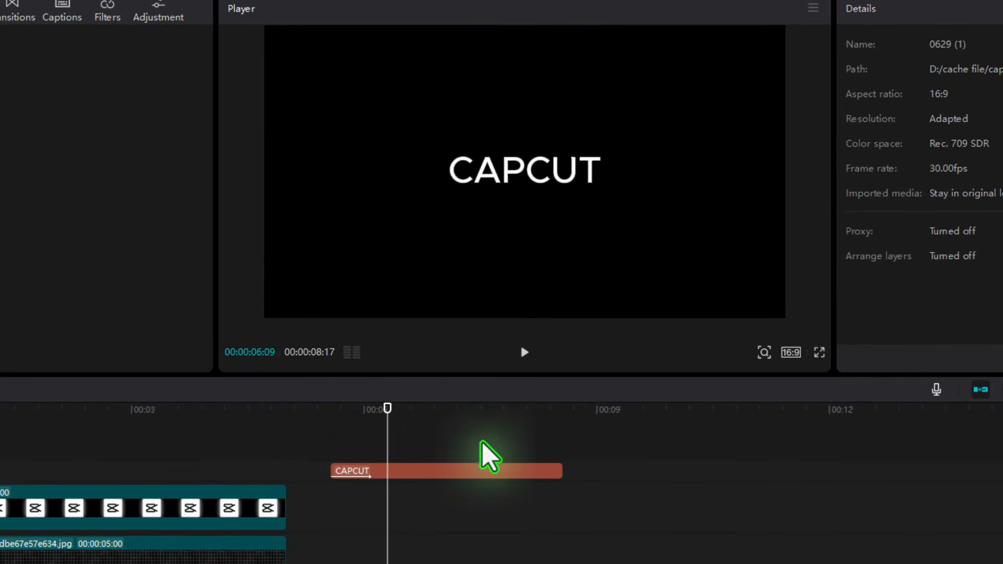
left_click(367, 410)
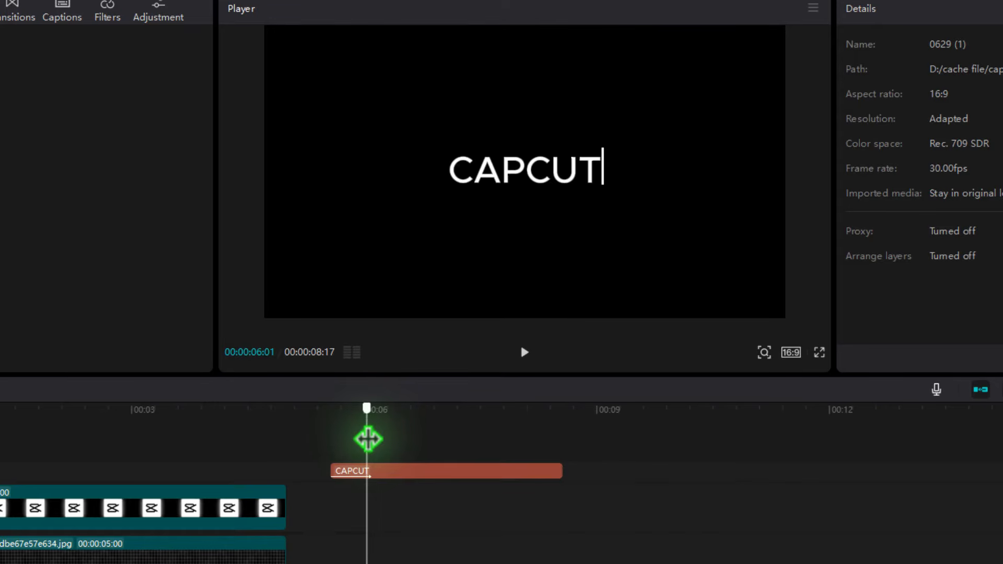
left_click_drag(368, 439, 367, 475)
left_click(392, 472)
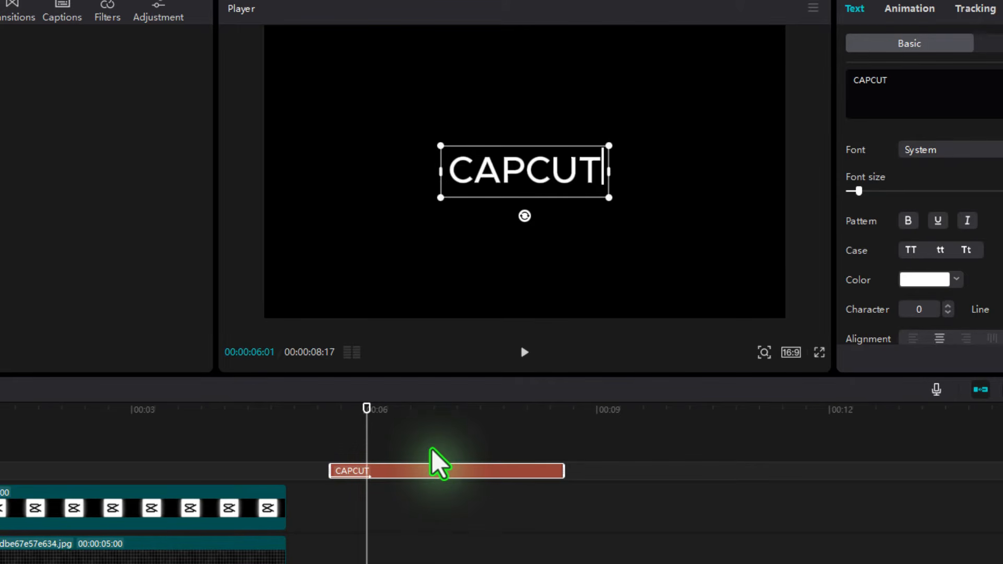
left_click(332, 420)
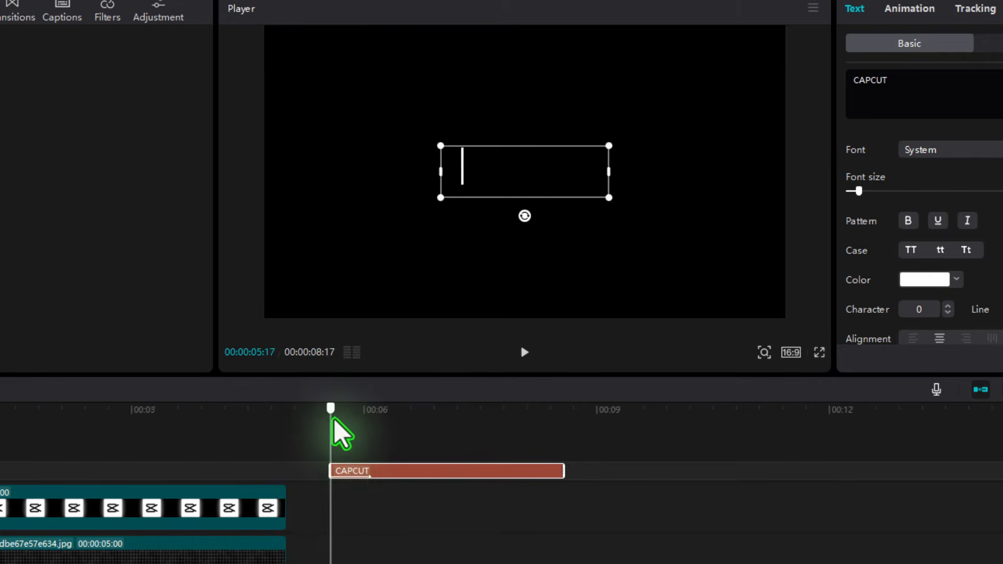
Keyframe the CAPCUT text's scale from 82% at 00:00:06:02 to 121% at the clip's end, 00:00:08:17.
left_click_drag(333, 420, 369, 424)
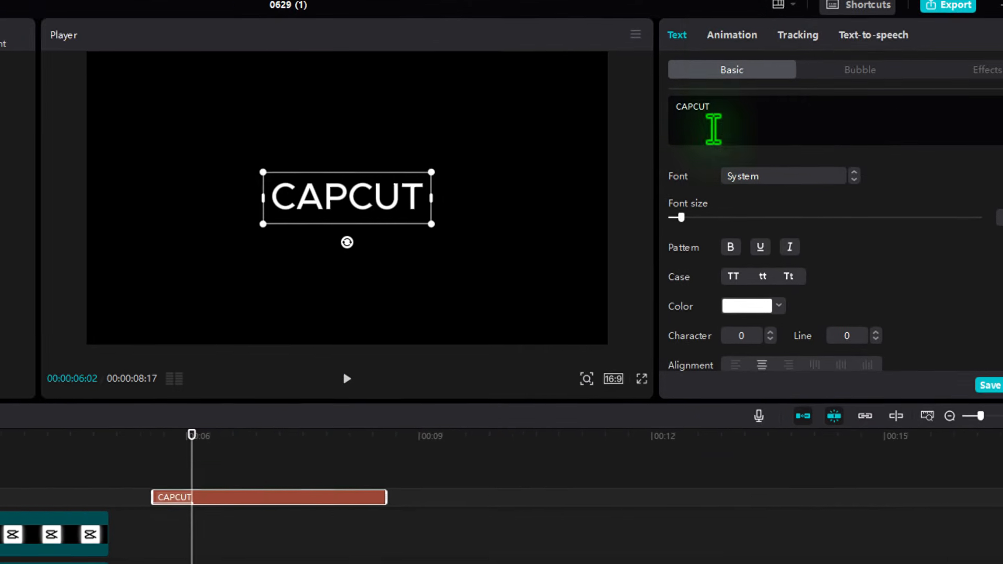
left_click(732, 34)
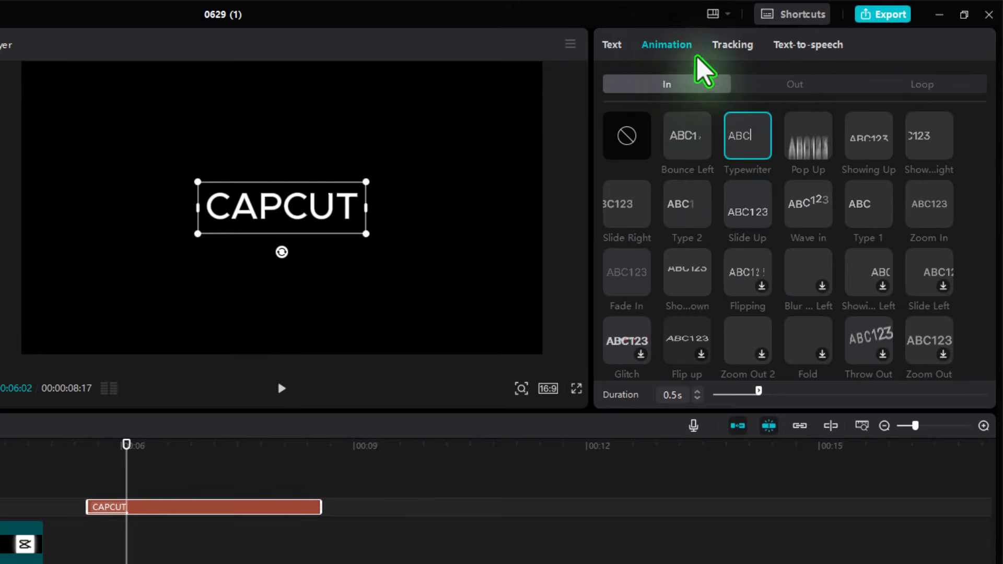
left_click(619, 49)
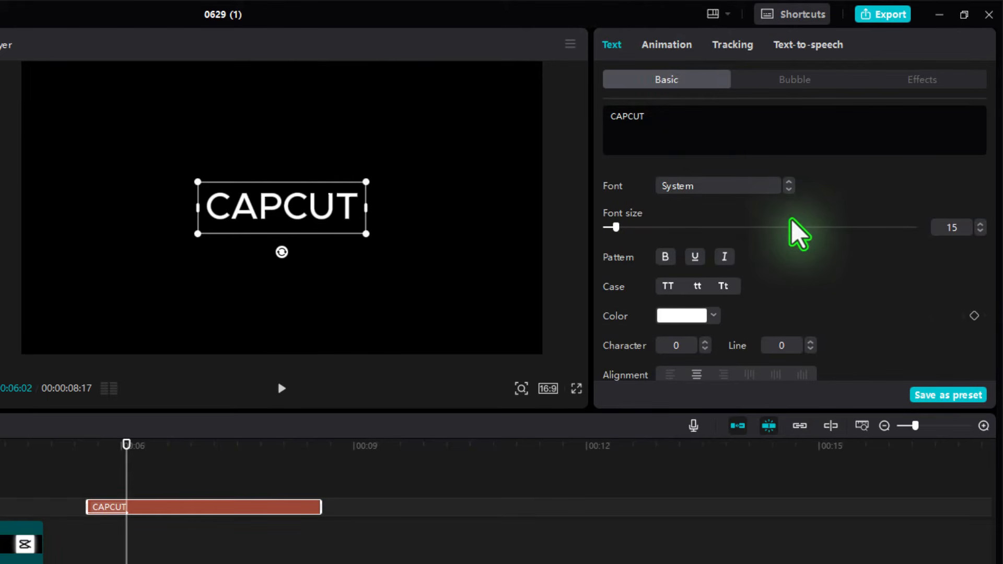
scroll(792, 228, "down", 1)
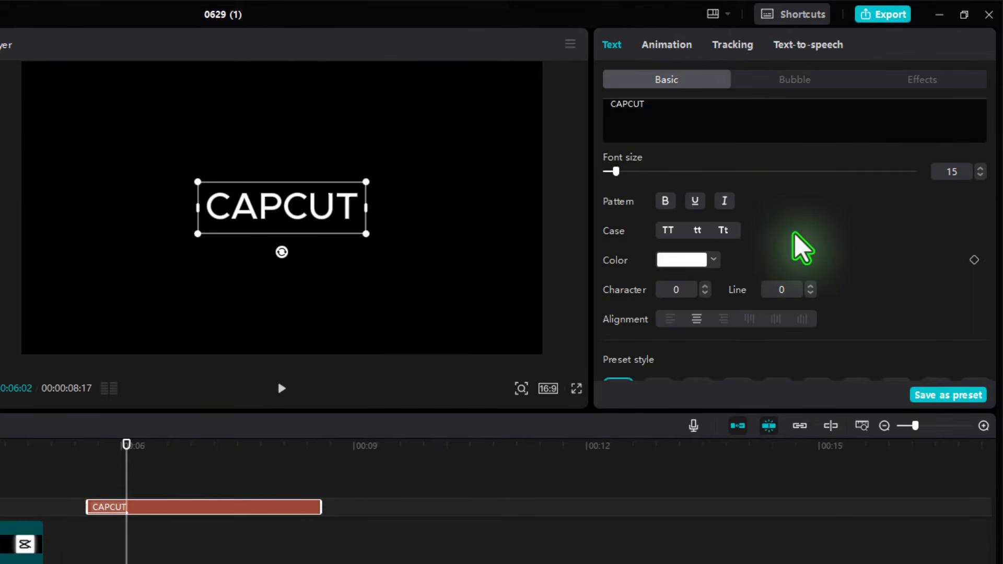
scroll(802, 249, "down", 1)
scroll(799, 244, "up", 2)
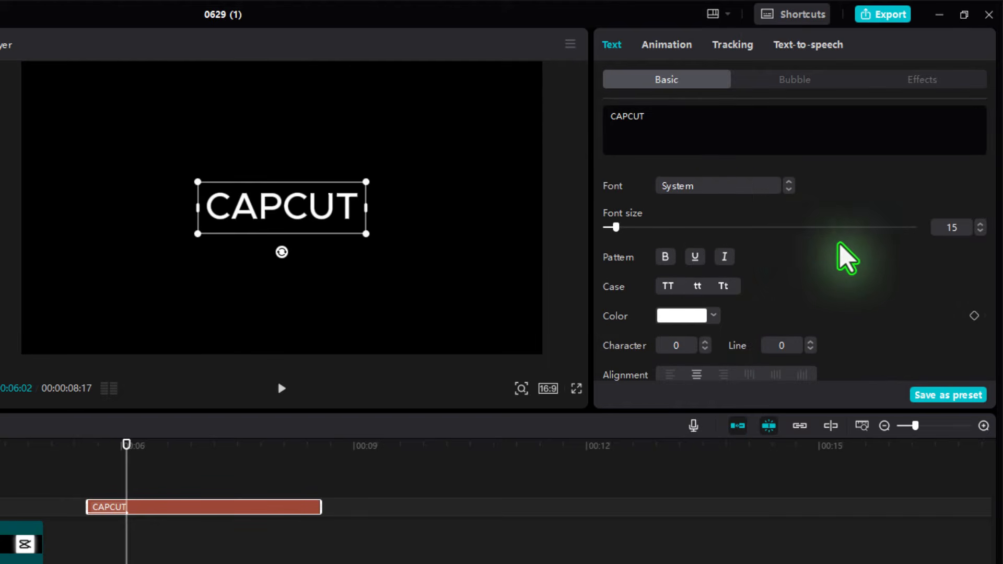
scroll(852, 253, "down", 5)
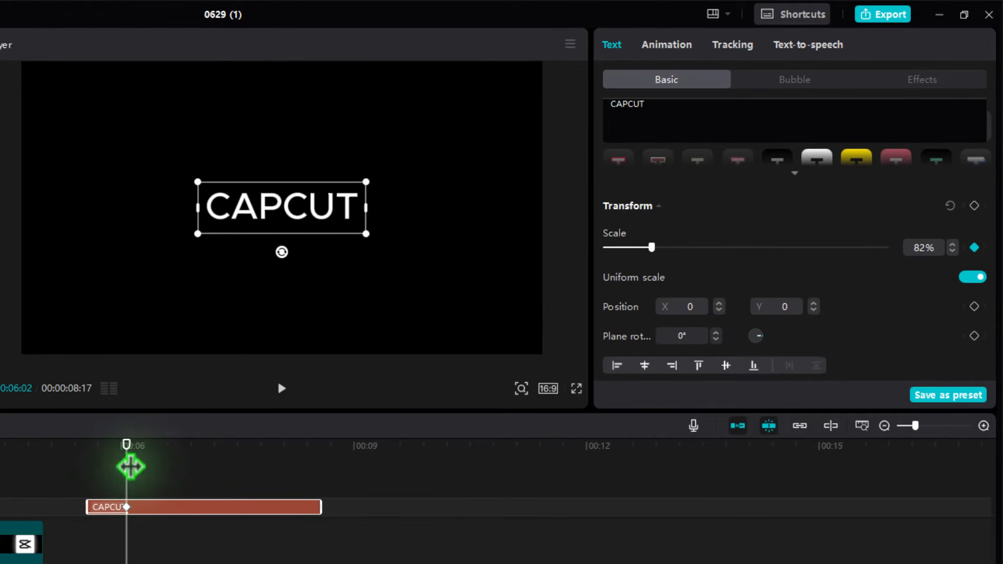
left_click_drag(128, 466, 323, 470)
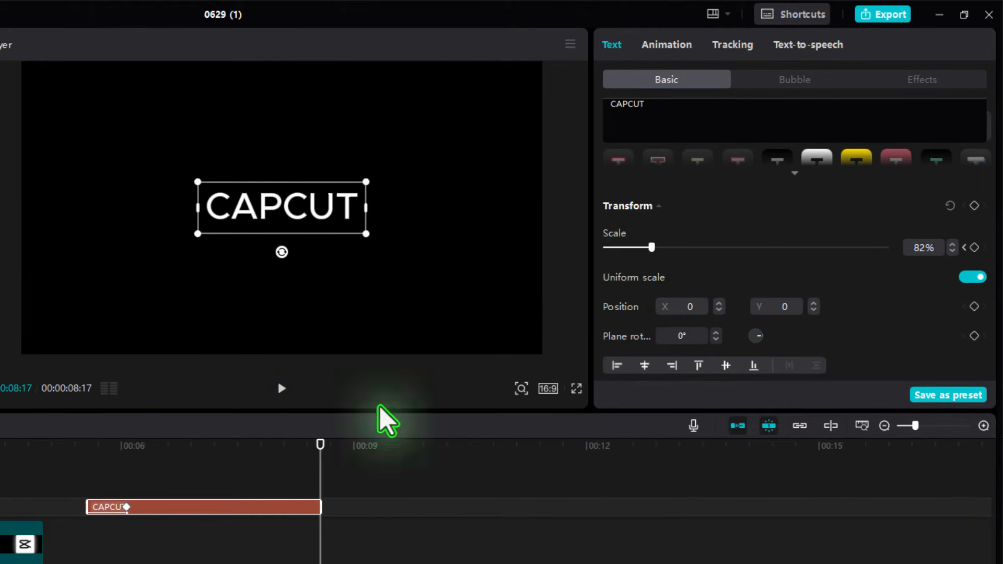
left_click_drag(652, 247, 674, 248)
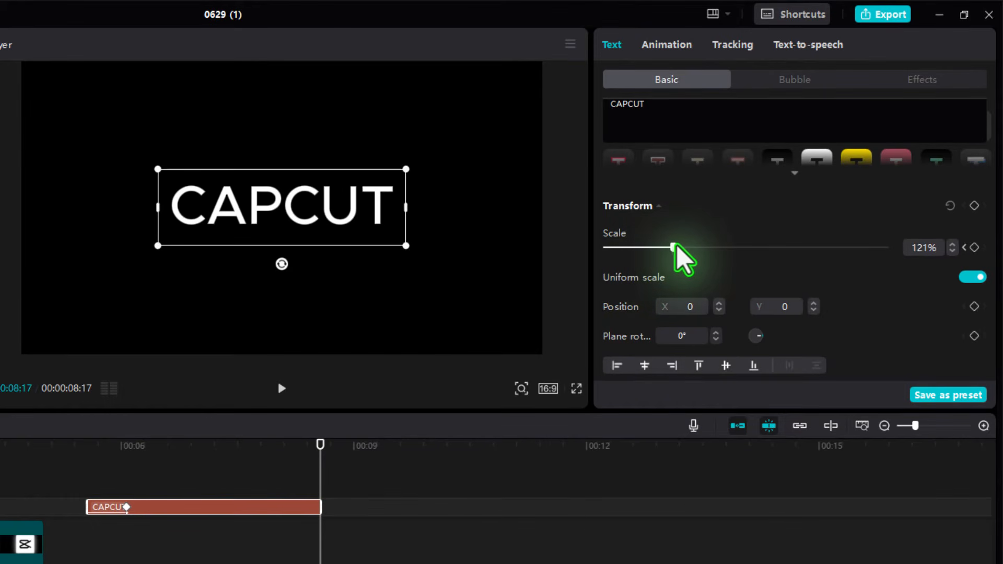
Review how the typewriter entrance and the scale keyframes line up between 00:00:05:17 and 00:00:06:02.
left_click(109, 465)
left_click(88, 454)
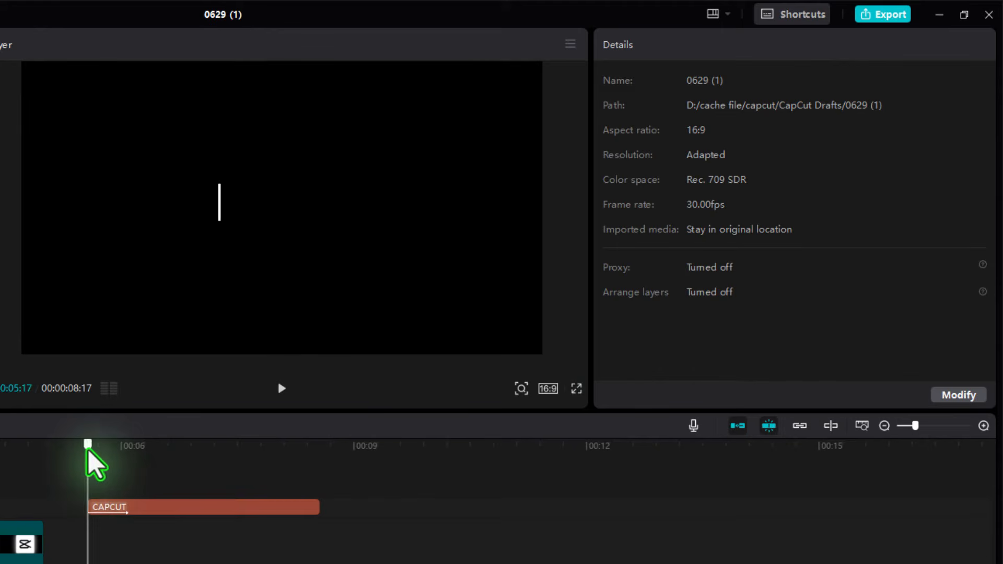
left_click(111, 515)
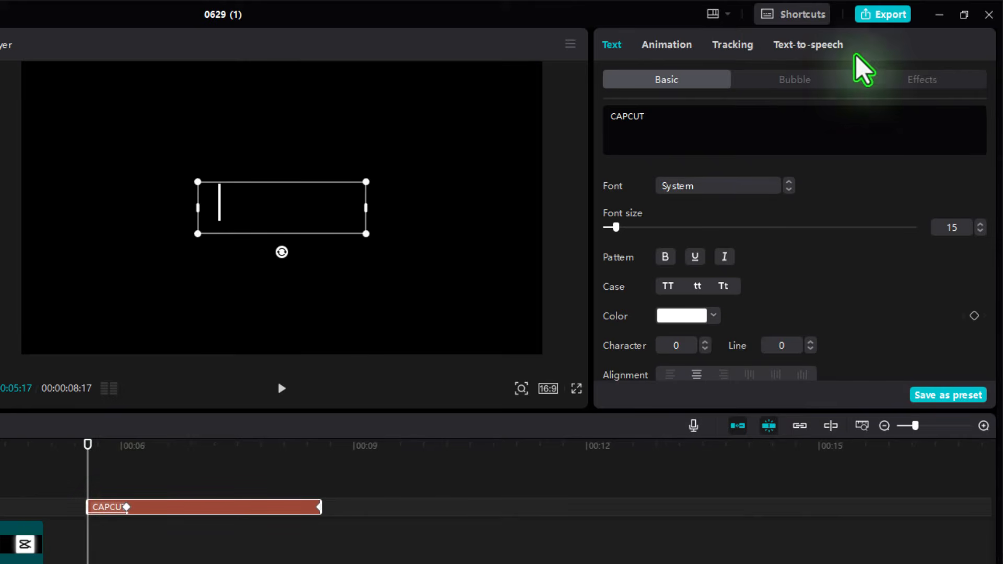
left_click(676, 46)
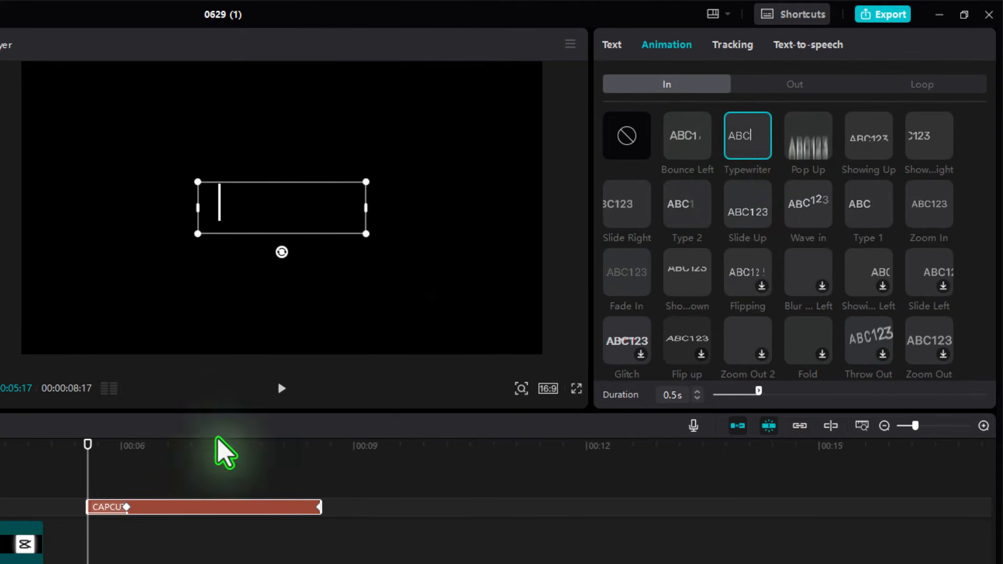
left_click(125, 456)
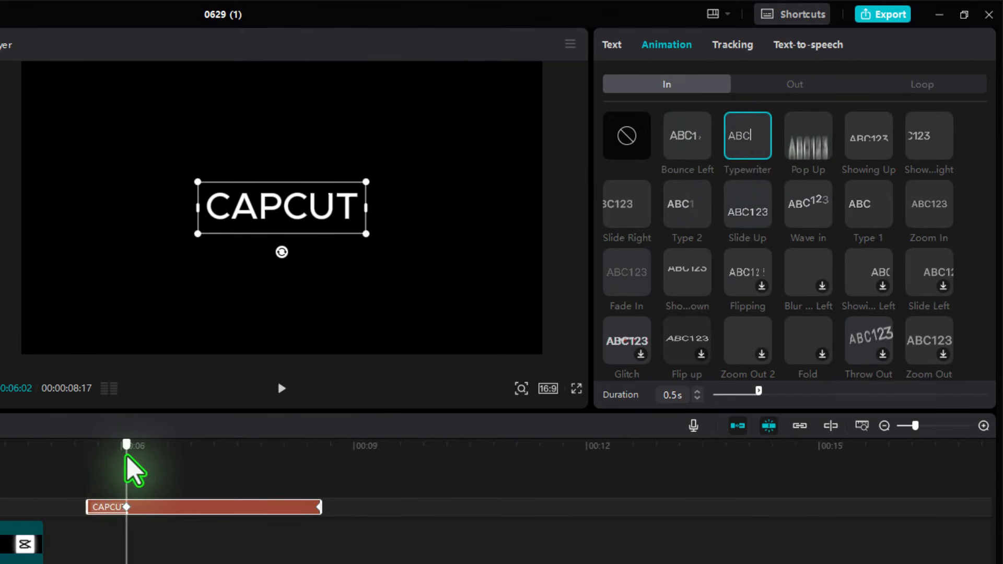
left_click(88, 450)
left_click(277, 379)
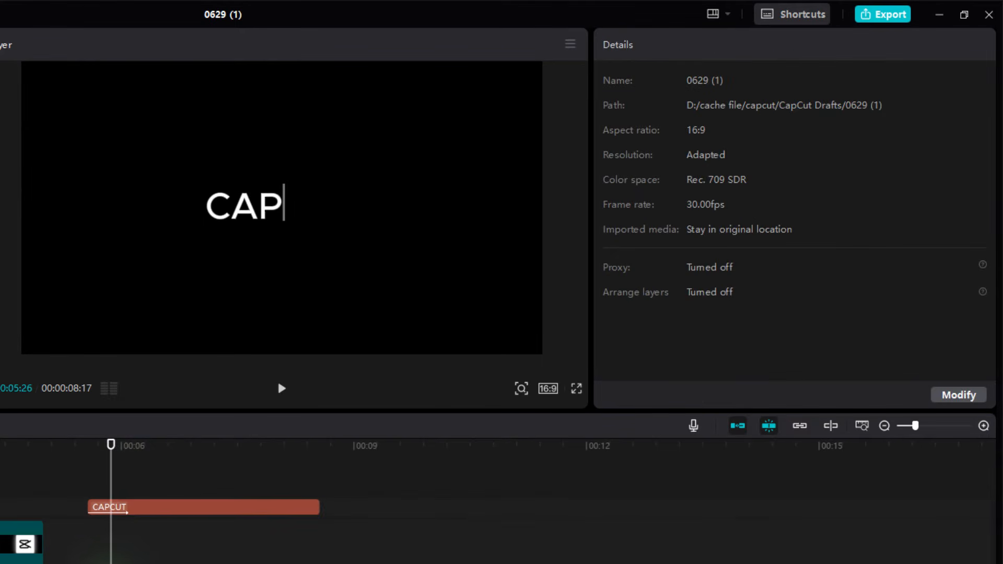
Move the CAPCUT text's scale keyframe at 00:00:06:02 to the start of the clip and play the combined animation.
left_click(129, 453)
left_click(126, 506)
left_click(125, 506)
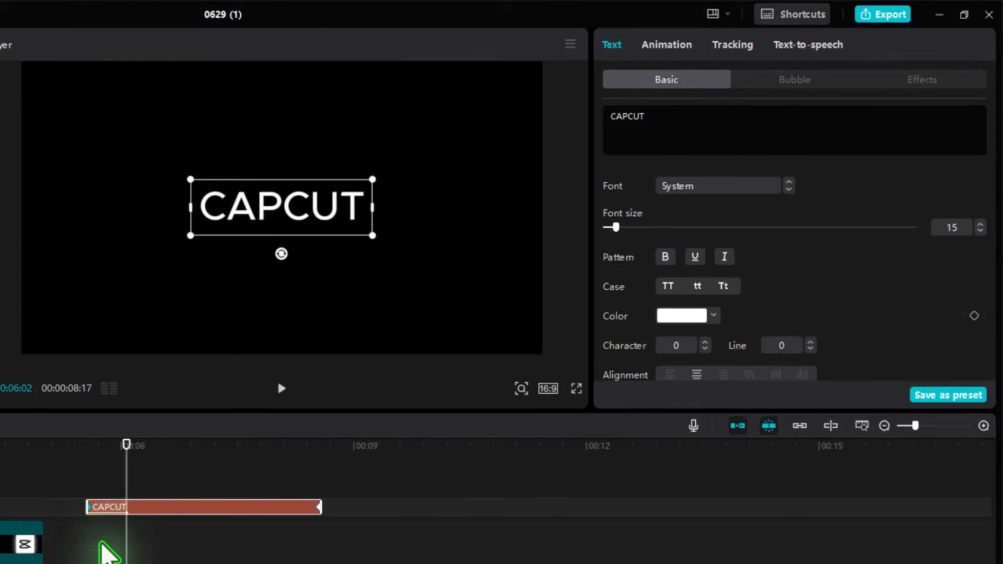
left_click(104, 551)
key("space")
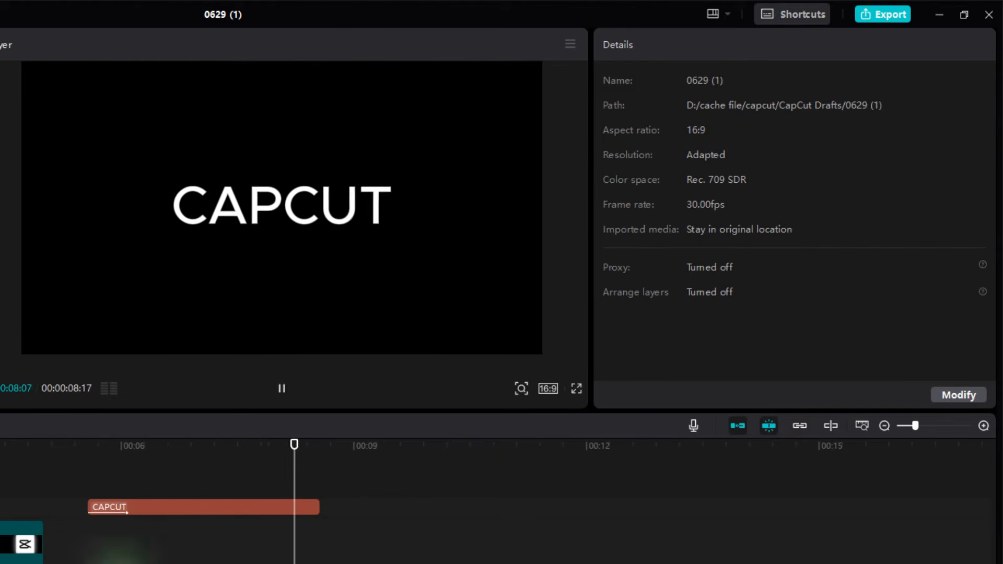
Browse the loop animations and text effects for the CAPCUT text, and apply the orange gradient effect with a soft glow.
left_click(160, 446)
left_click(189, 509)
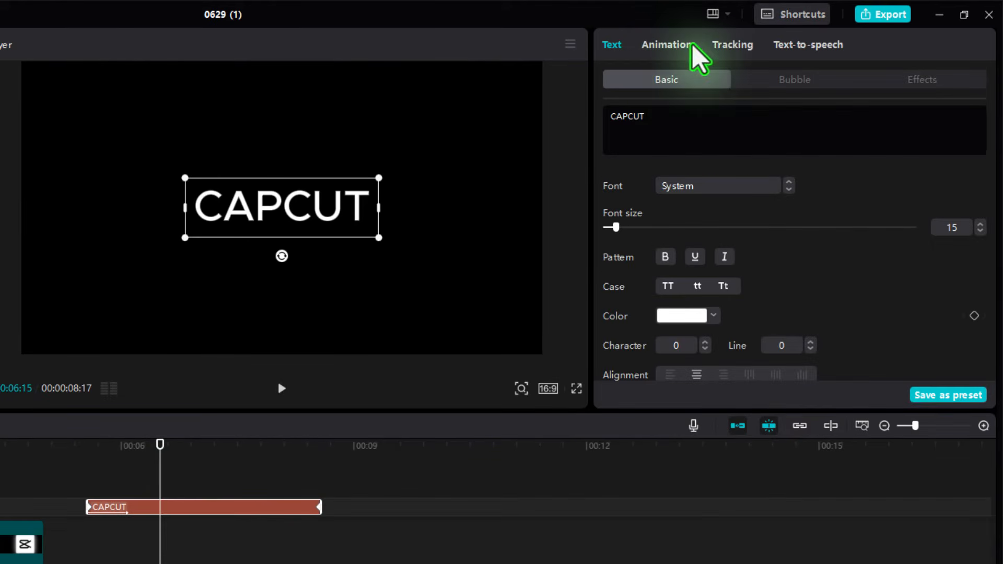
left_click(675, 54)
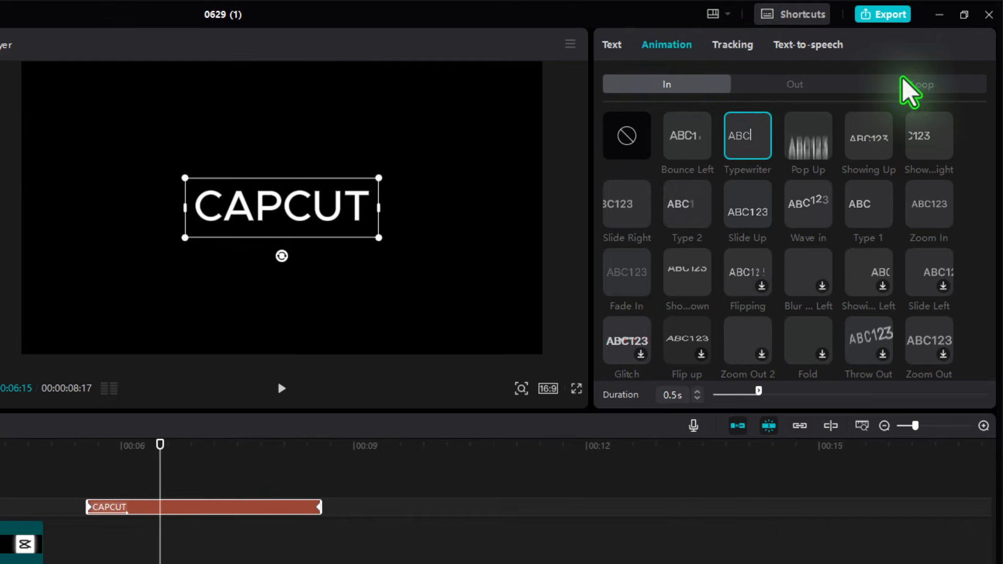
left_click(921, 86)
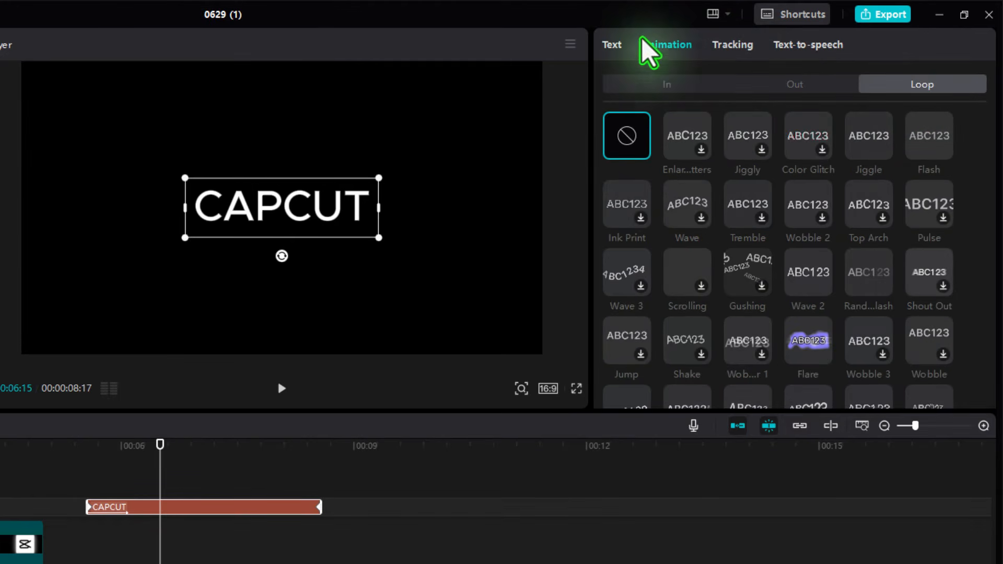
left_click(612, 45)
left_click(912, 84)
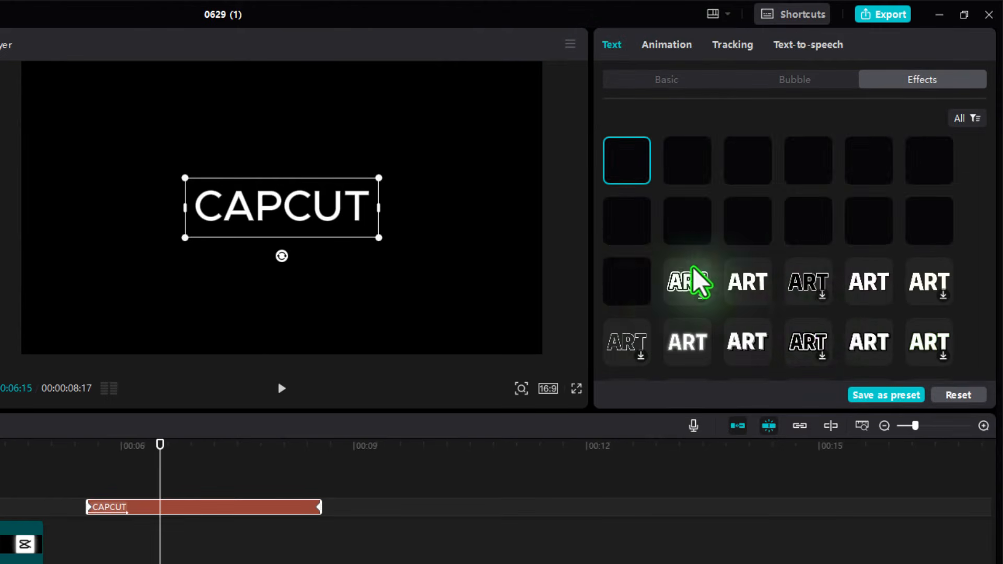
left_click(702, 170)
scroll(868, 251, "down", 5)
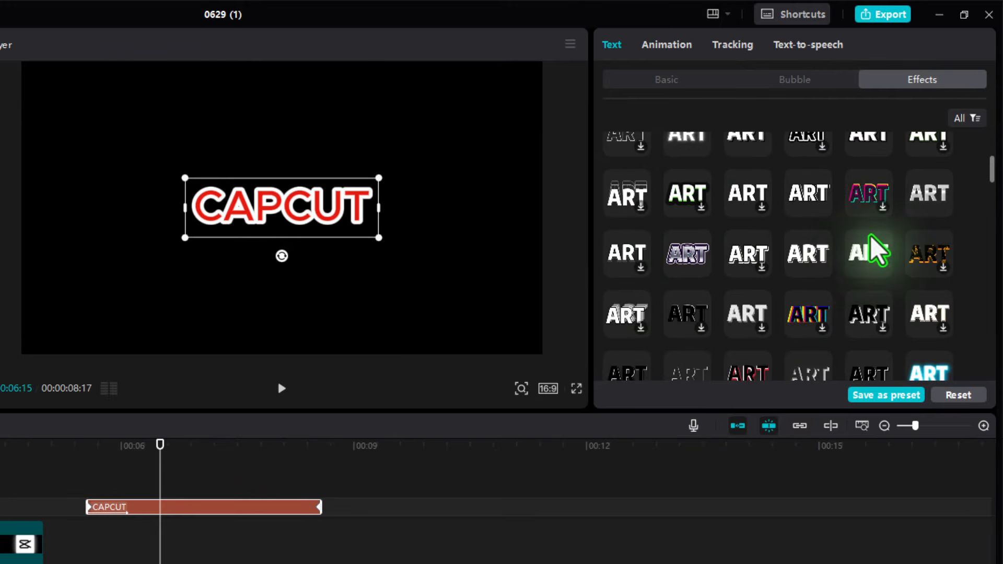
scroll(835, 257, "down", 4)
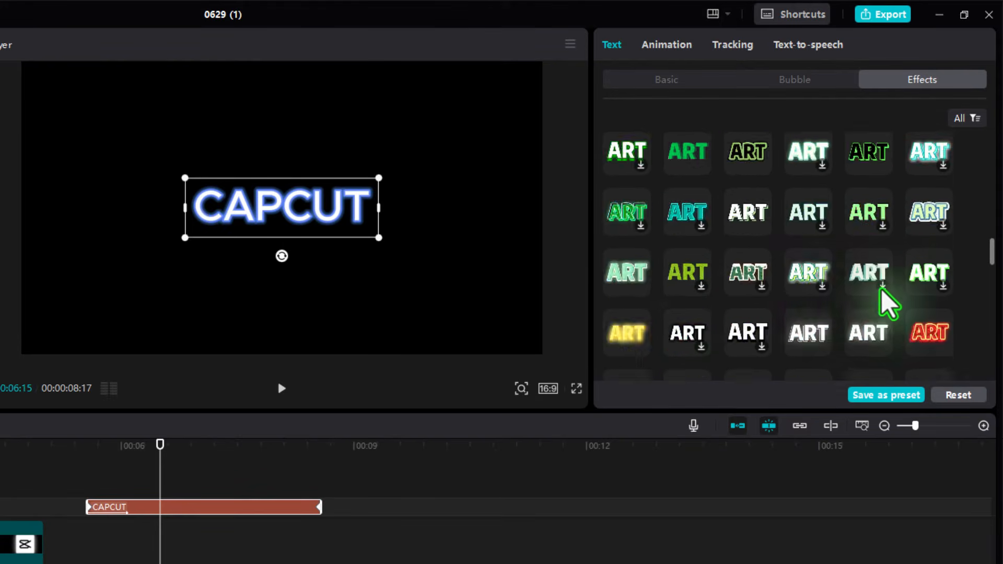
scroll(753, 284, "down", 4)
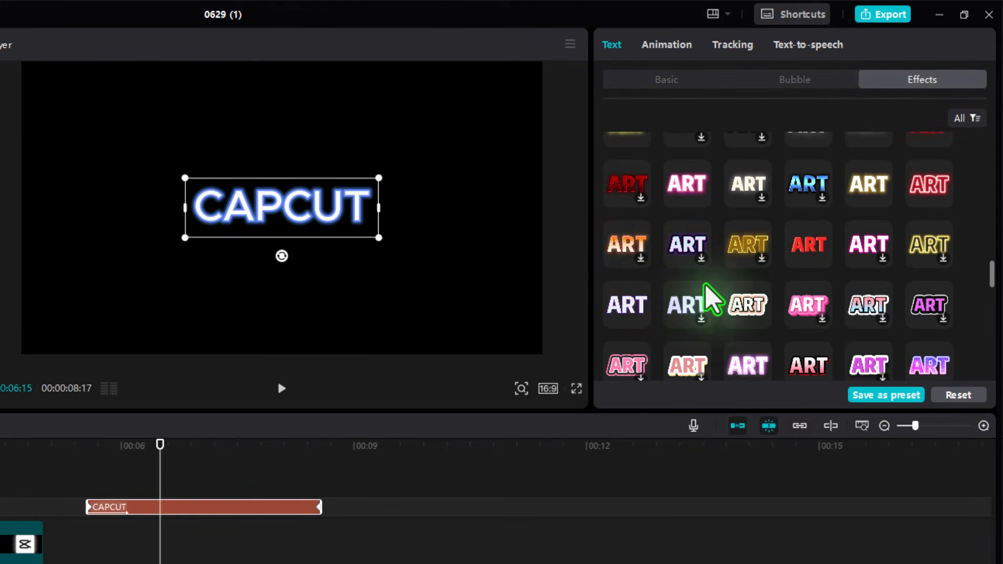
left_click(634, 241)
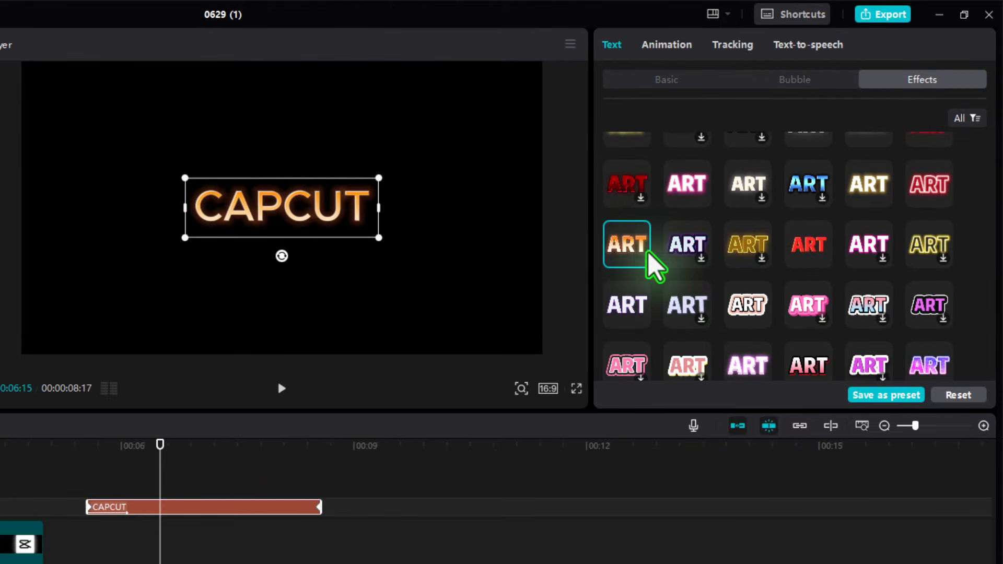
Change the CAPCUT text's font to Akhand Black.
left_click(668, 82)
left_click(723, 184)
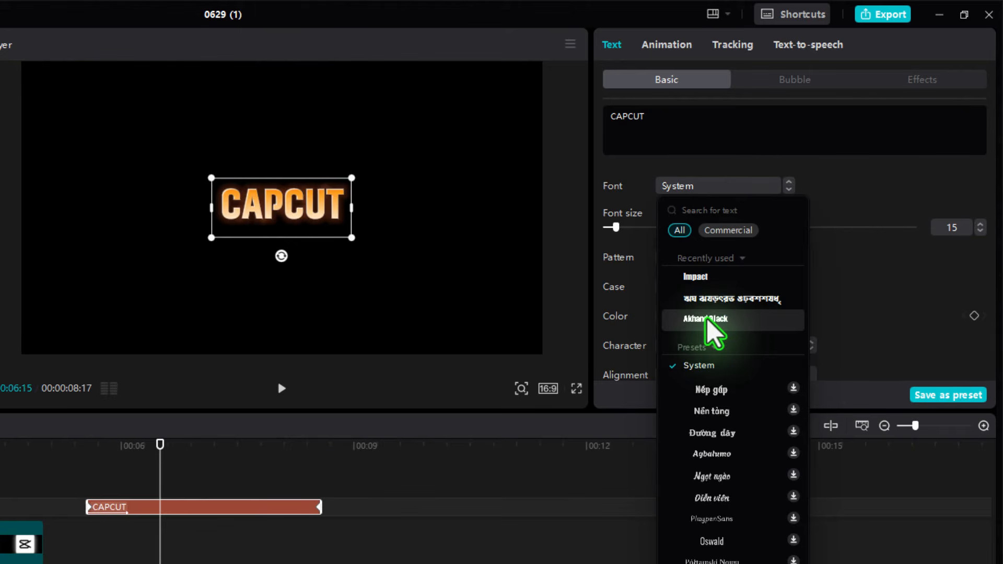
left_click(707, 320)
Play and scrub the restyled CAPCUT text to examine how it grows through to the clip's end at 00:00:08:17.
left_click(185, 458)
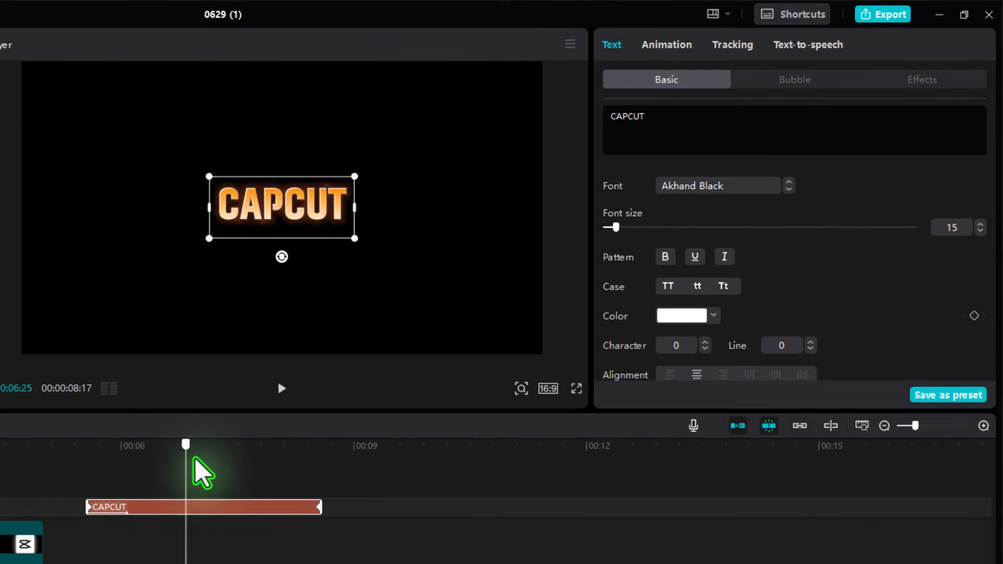
key("space")
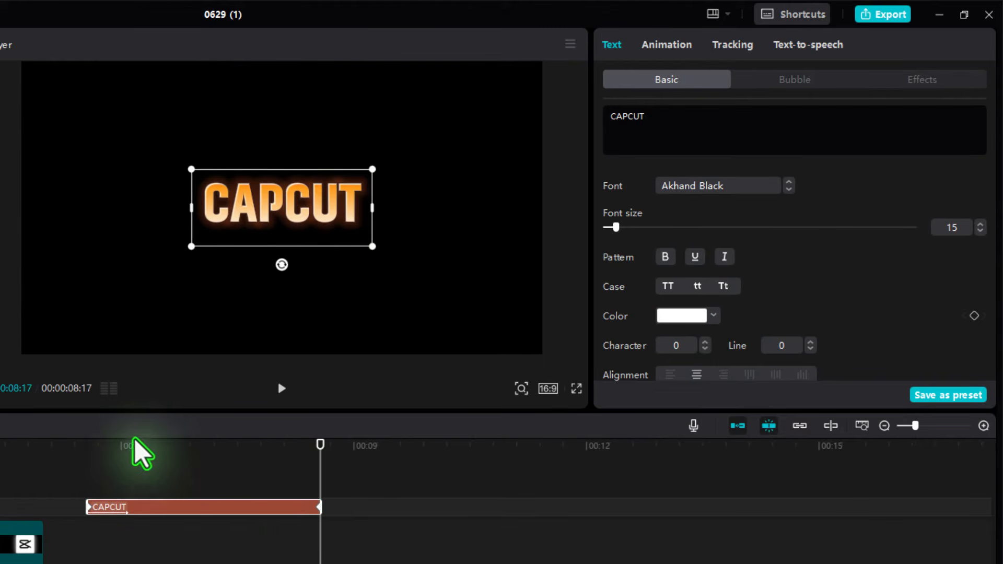
left_click_drag(133, 447, 140, 486)
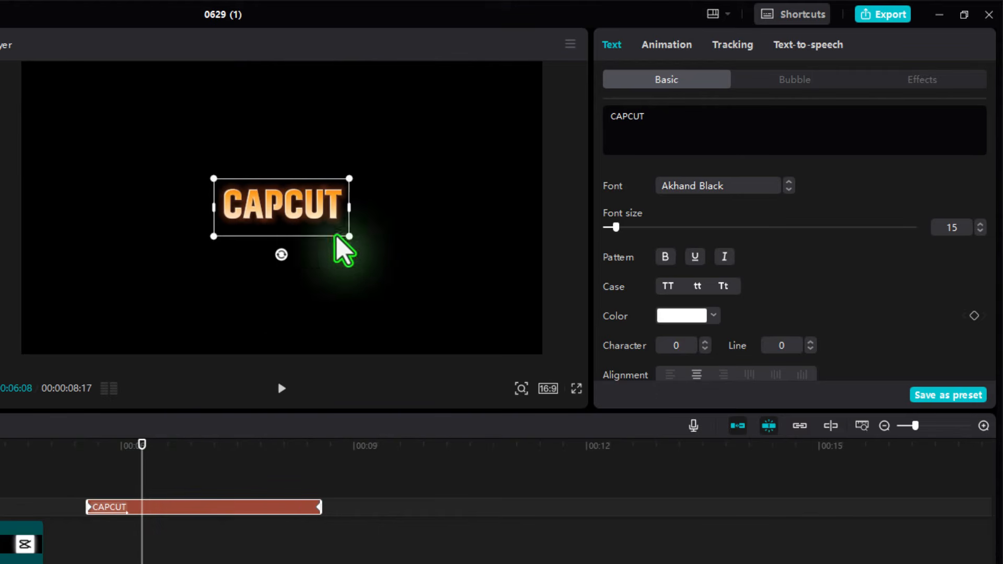
left_click_drag(141, 473, 266, 470)
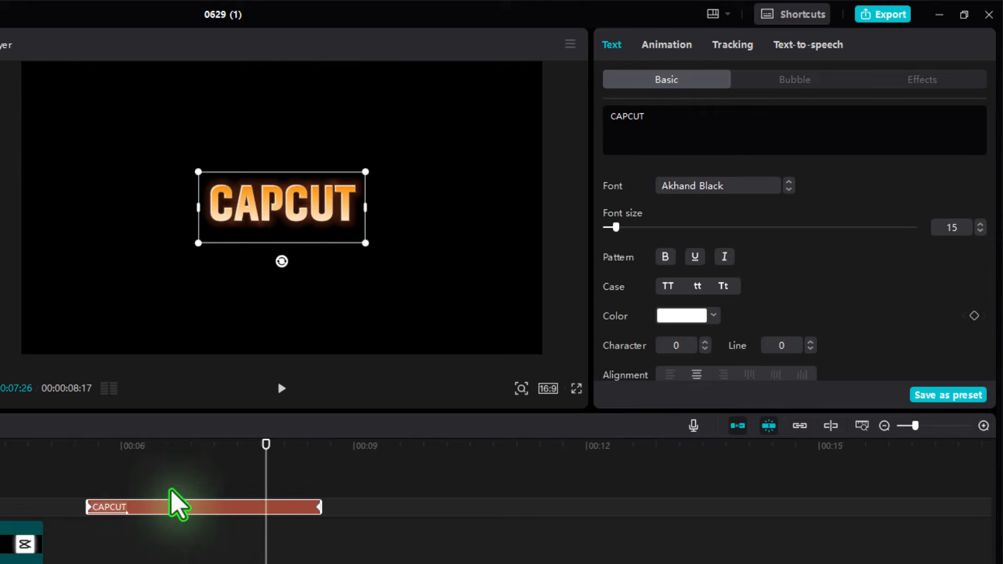
left_click(130, 455)
left_click(150, 450)
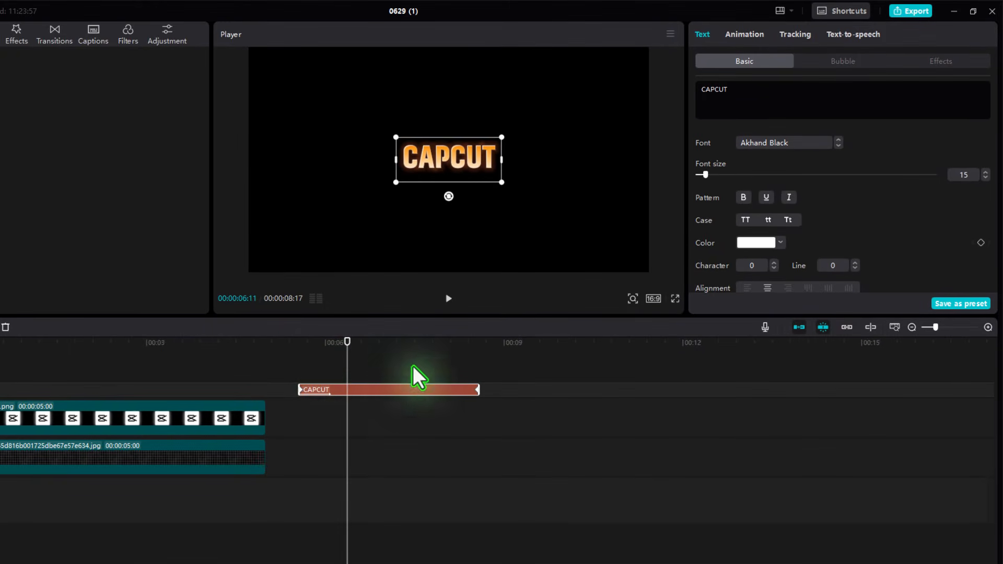
Convert the CAPCUT text clip into a compound clip and scrub through its animation.
right_click(351, 390)
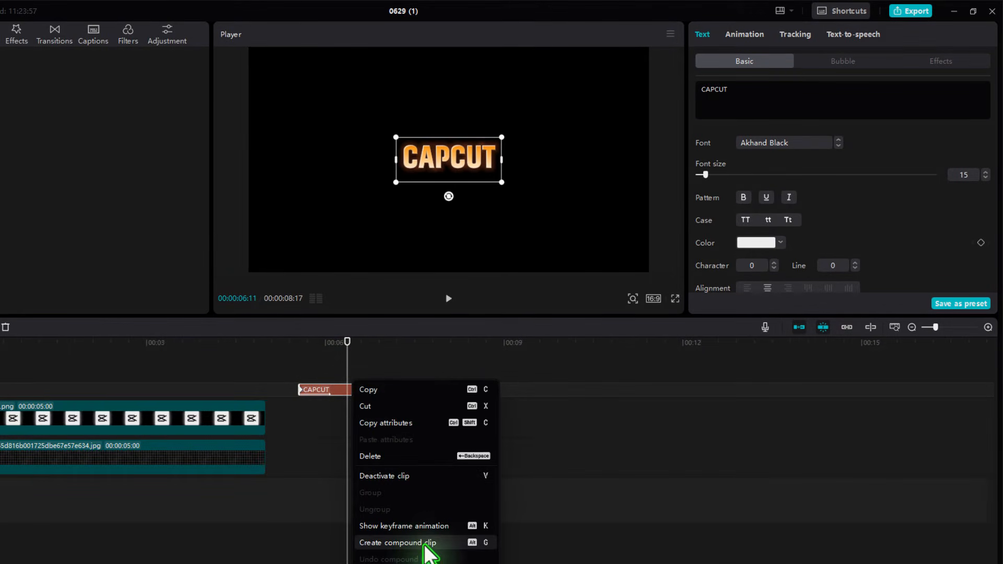
left_click(429, 545)
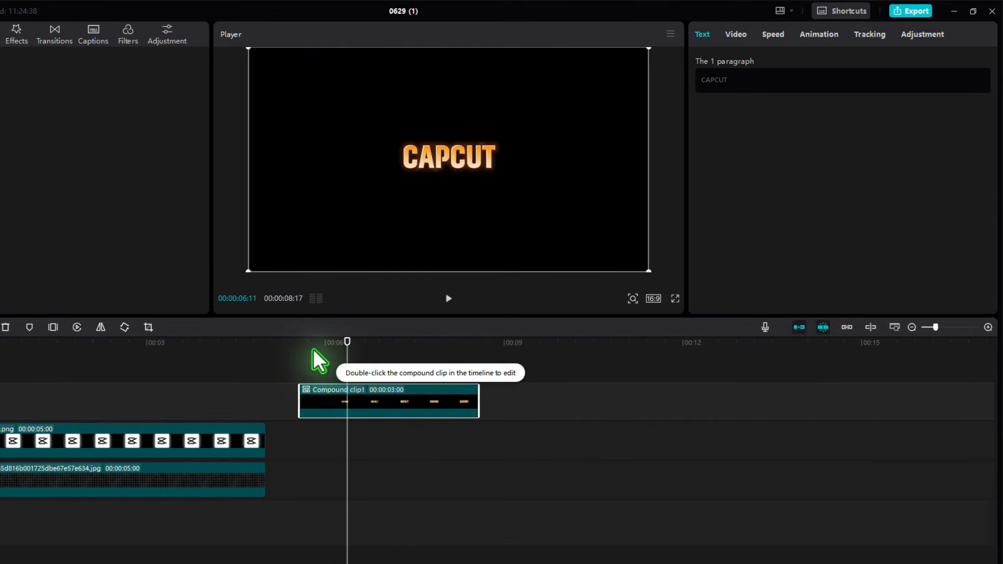
left_click_drag(315, 348, 449, 376)
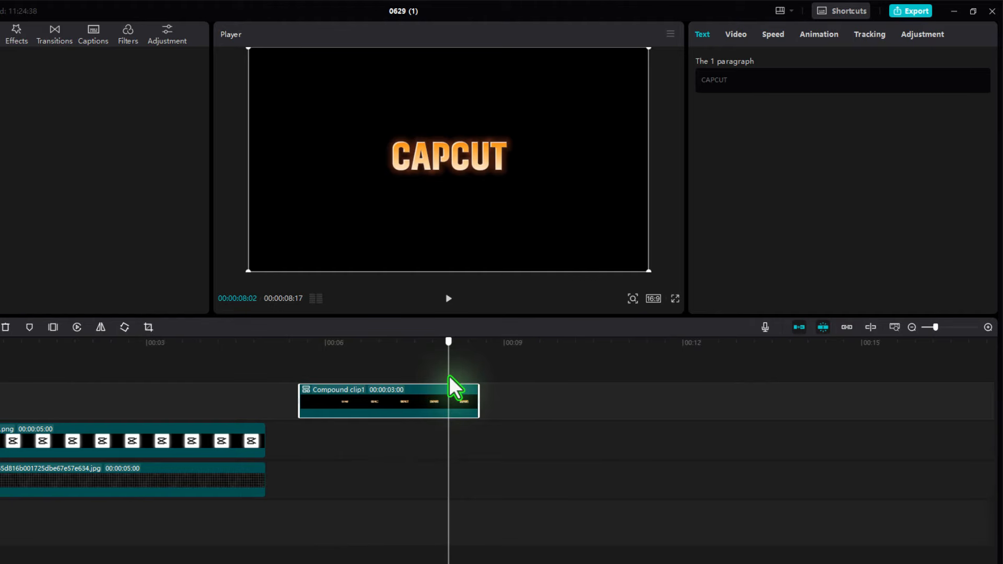
left_click_drag(447, 377, 439, 327)
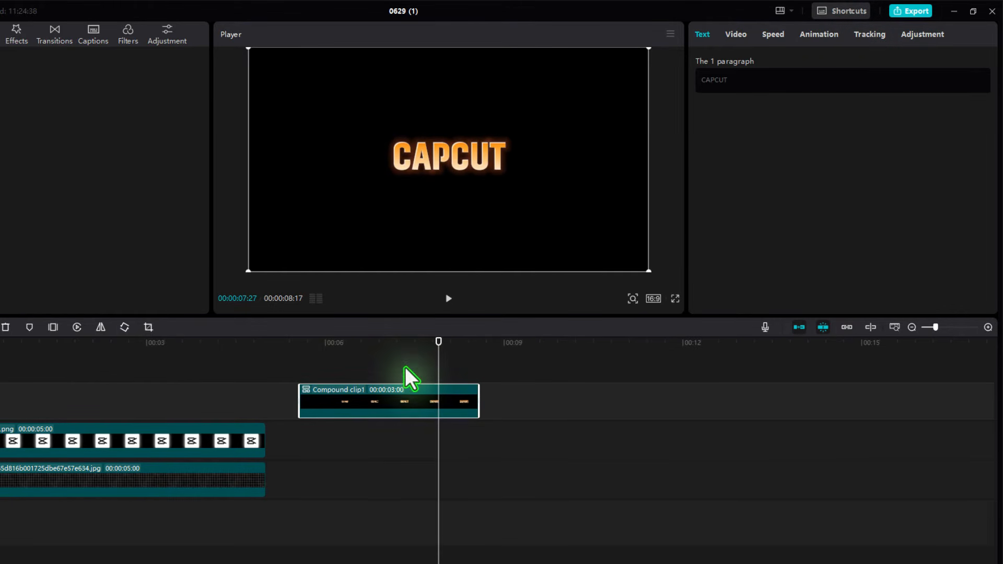
left_click_drag(322, 347, 434, 408)
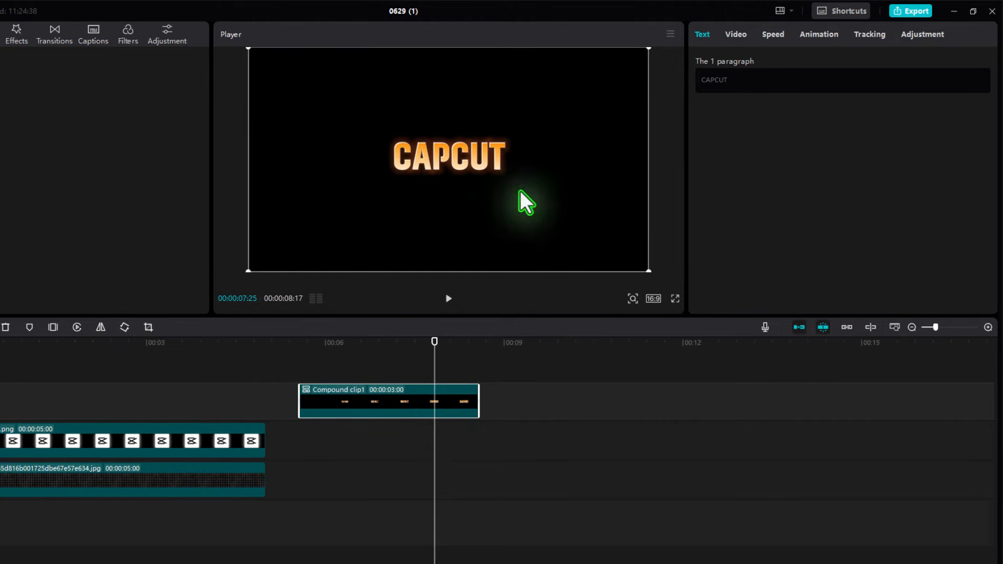
mouse_move(325, 349)
left_mouse_down()
mouse_move(314, 350)
mouse_move(341, 361)
left_mouse_up()
Move the compound clip down one track and paste a copy directly above it, aligned to the same start.
left_click_drag(356, 410, 364, 484)
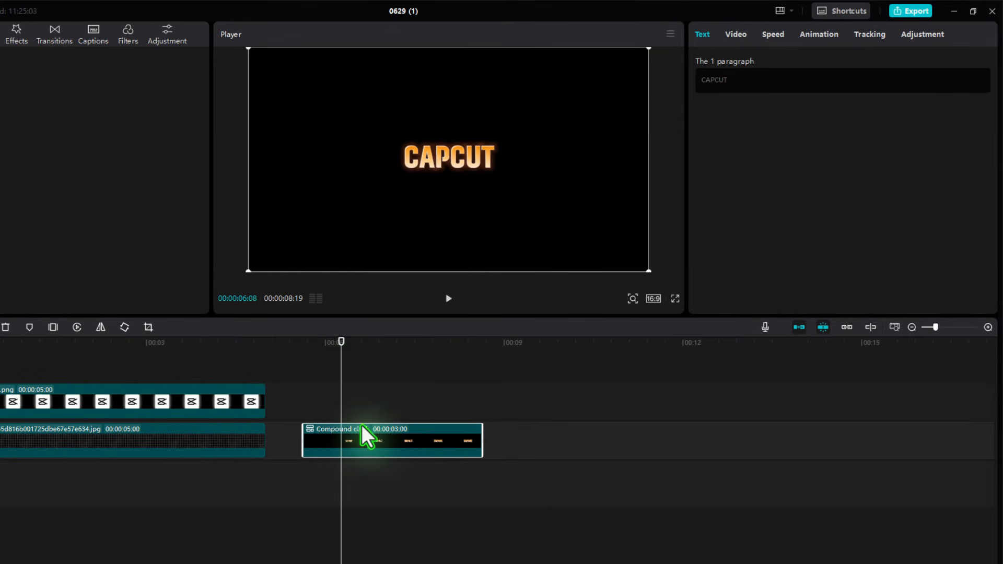
key("ctrl+v")
left_click_drag(371, 407, 335, 407)
left_click_drag(351, 340, 367, 346)
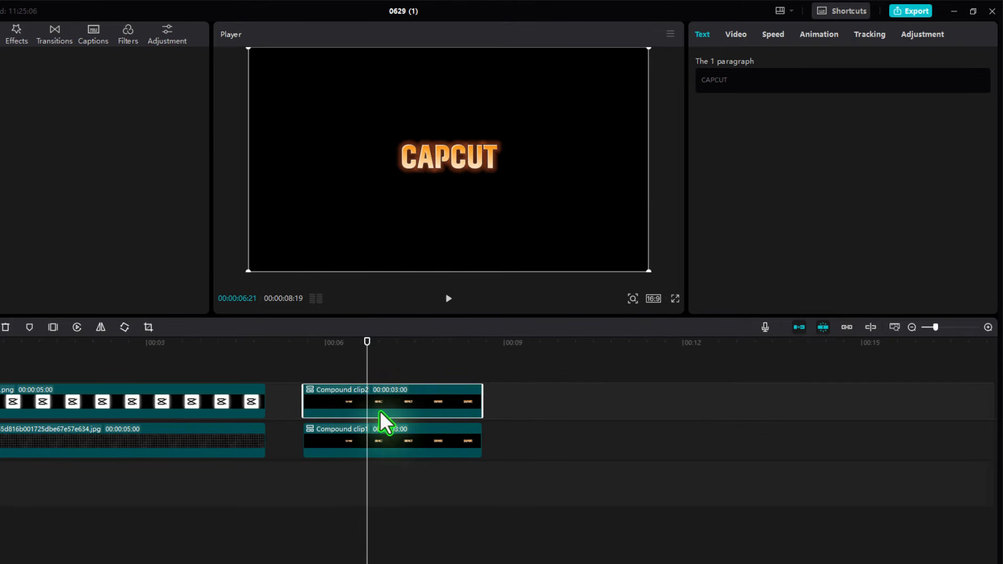
Brighten the upper compound clip by setting Exposure to 41 and Saturation to 33.
left_click(408, 407)
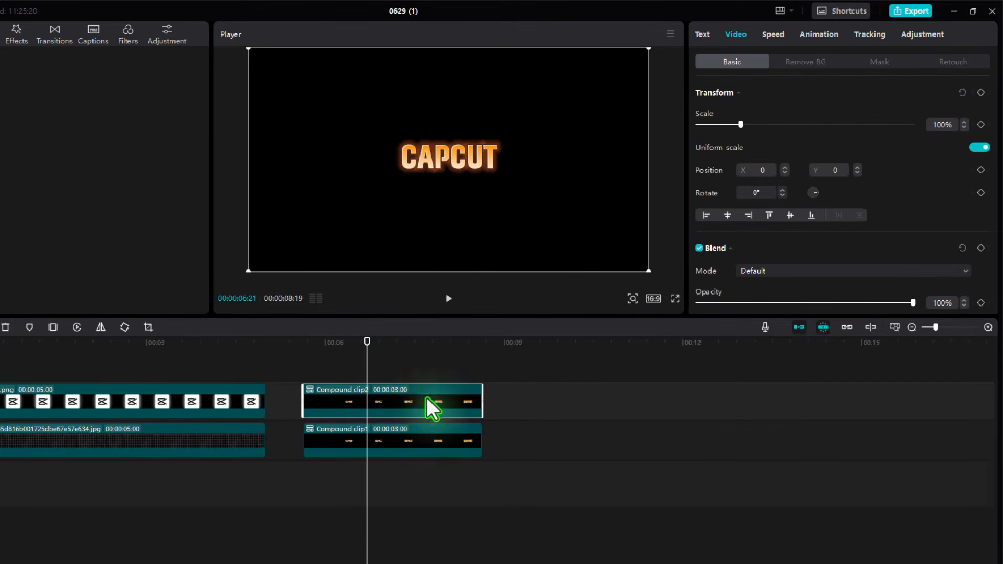
left_click(924, 34)
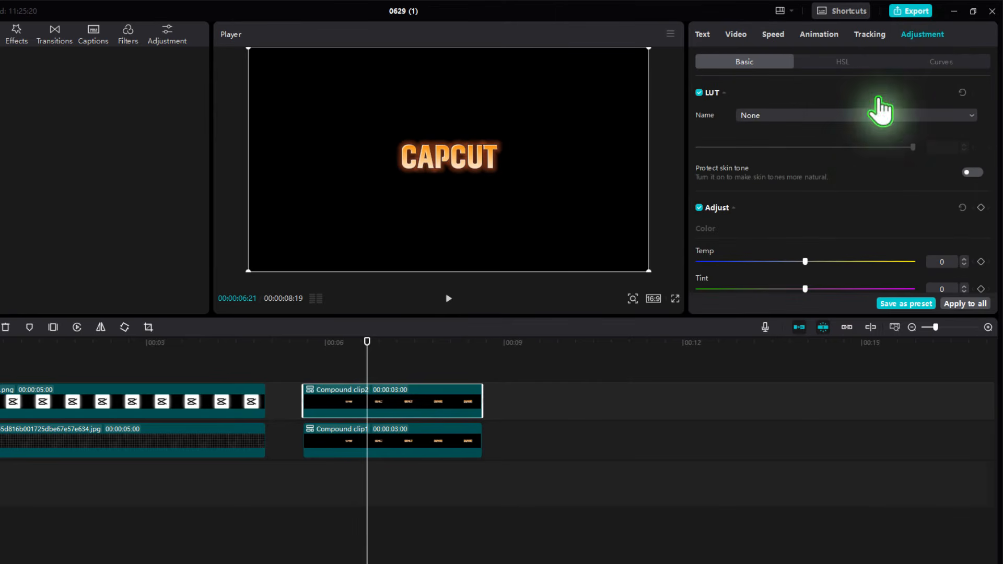
scroll(857, 152, "down", 5)
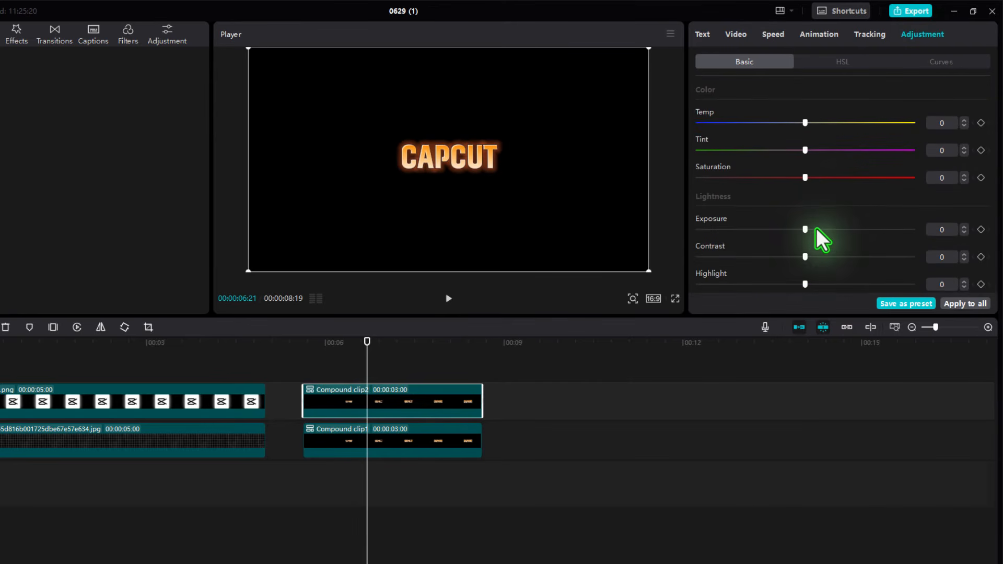
left_click_drag(807, 230, 893, 232)
scroll(857, 250, "down", 2)
left_click_drag(805, 112, 877, 112)
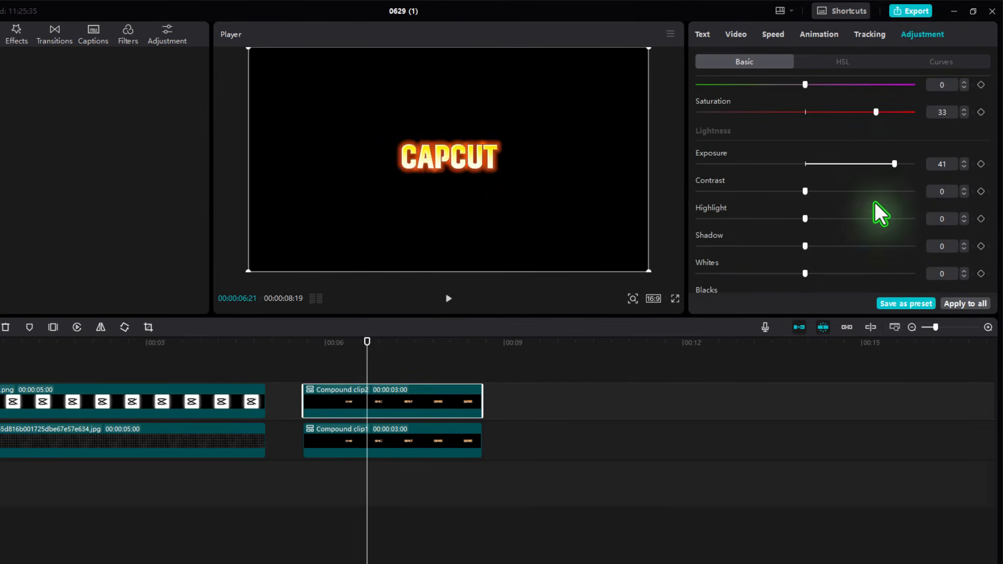
Intensify the upper compound clip's glow with Shadow 34, Whites 45 and Brilliance 4.
scroll(878, 212, "up", 4)
left_click_drag(805, 219, 928, 218)
scroll(805, 234, "down", 6)
left_click_drag(805, 240, 814, 241)
left_click_drag(805, 186, 920, 188)
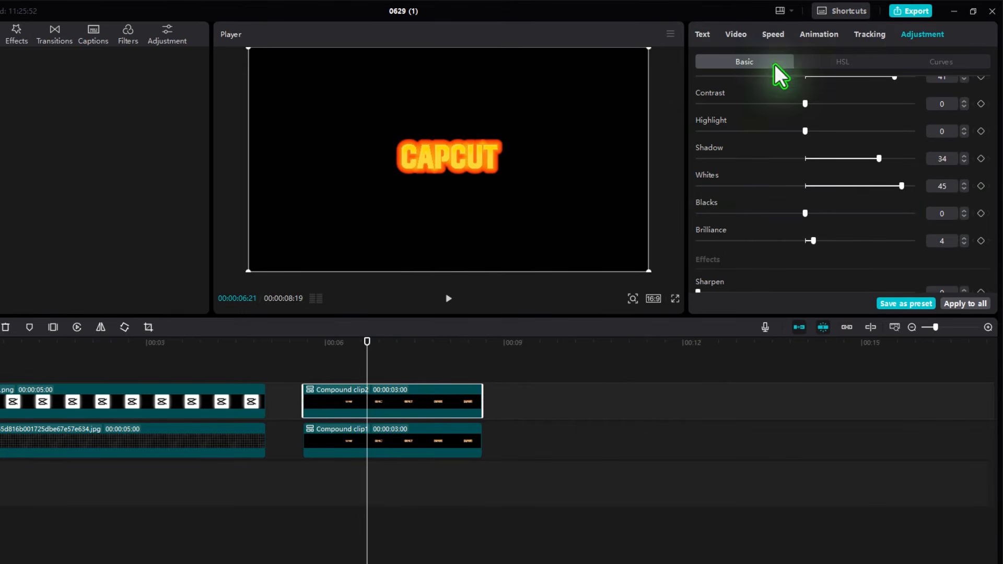
Compare the upper compound clip with the one below, and add a Mirror mask to the upper clip at 00:00:07:04.
left_click(742, 36)
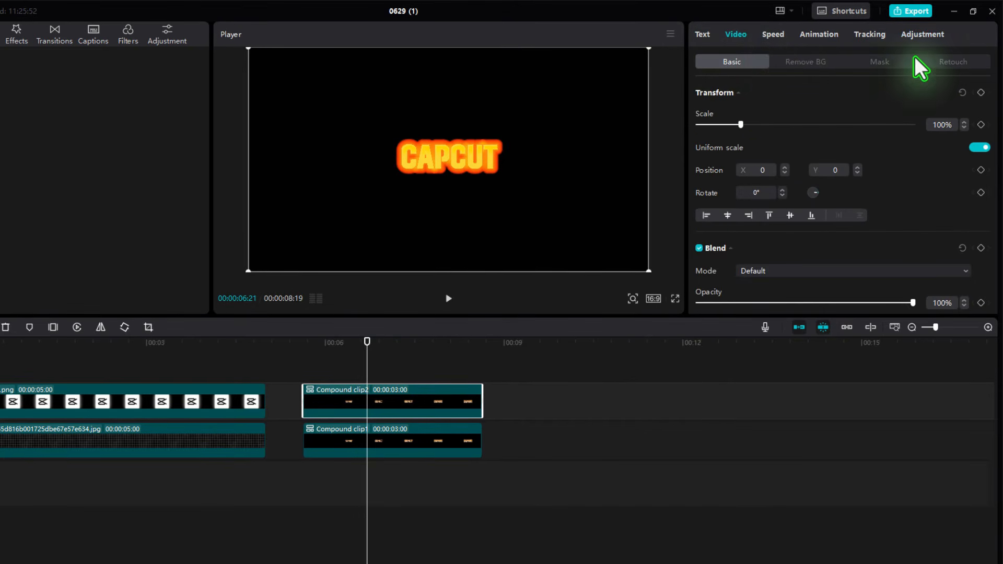
left_click(877, 64)
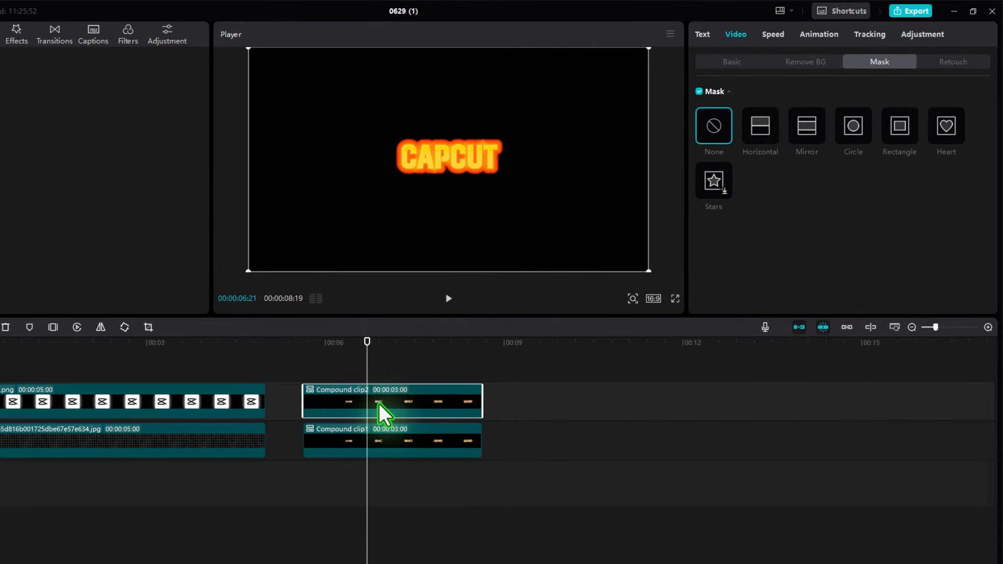
left_click_drag(380, 408, 349, 410)
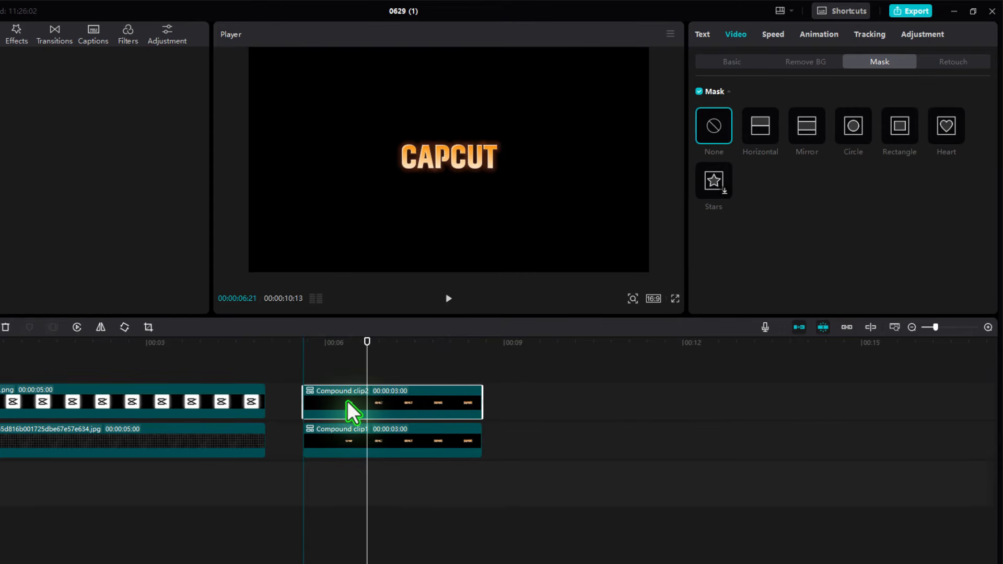
left_click(393, 343)
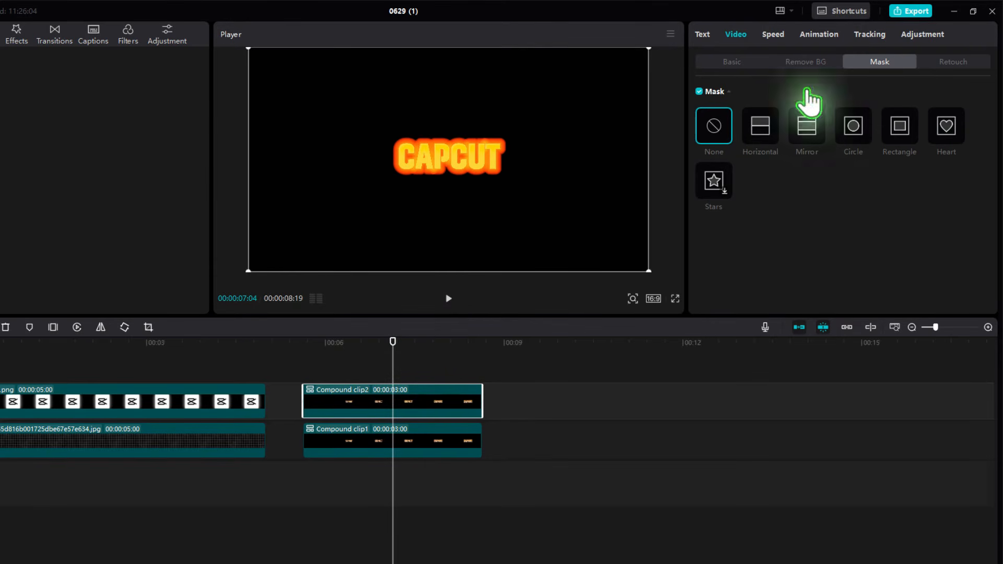
left_click(822, 141)
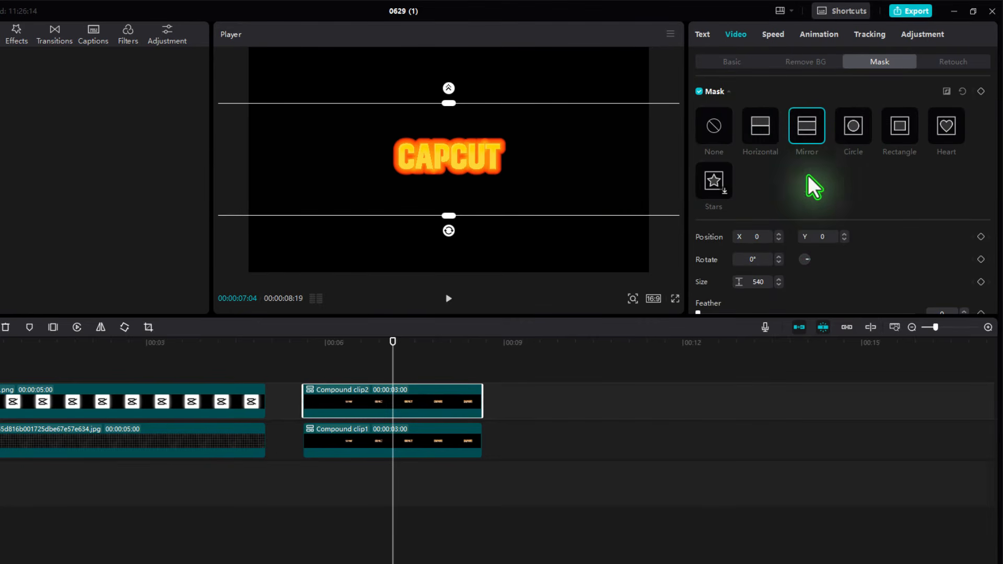
Shape the Mirror mask into a diagonal band rotated -67°, size 144, centred at position 0, 0, with Feather 31.
left_click_drag(450, 220, 486, 179)
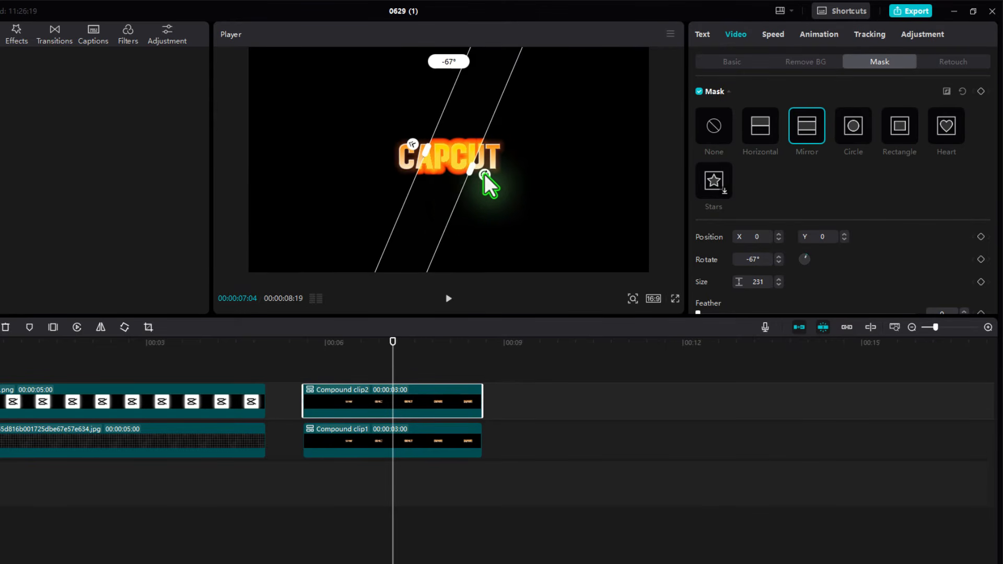
left_click_drag(409, 194, 441, 185)
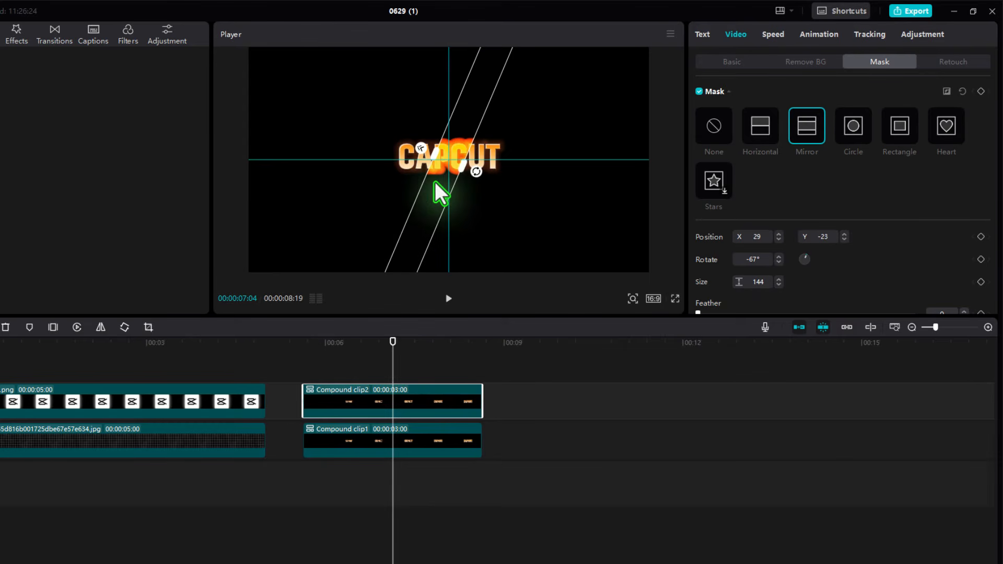
scroll(800, 224, "down", 1)
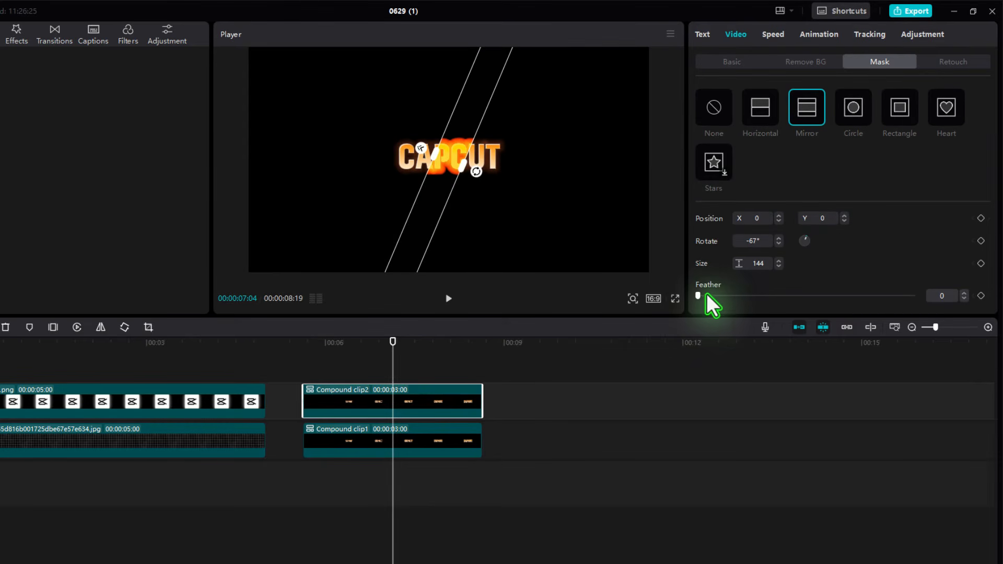
left_click_drag(716, 297, 745, 296)
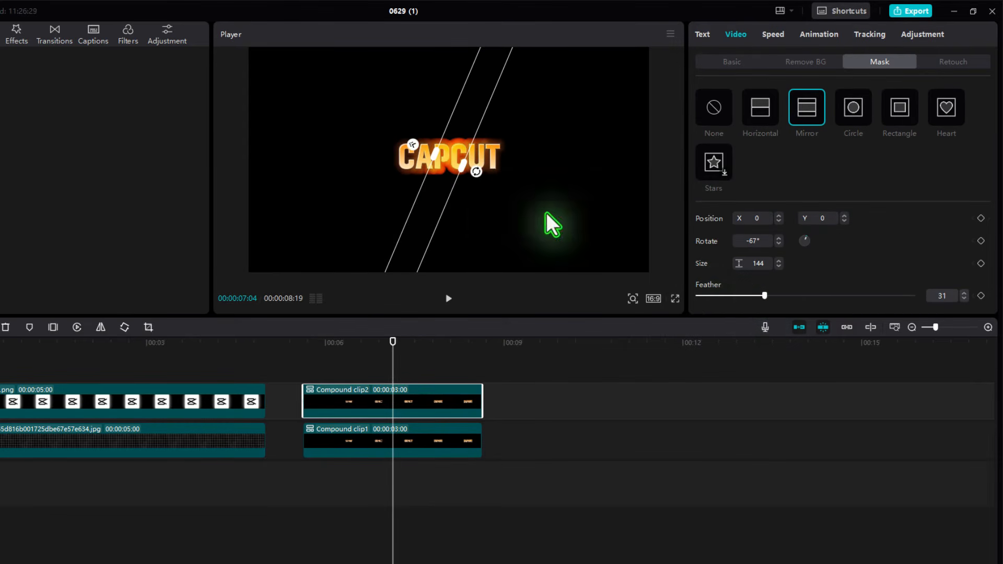
Try sweeping the diagonal mask band across the CAPCUT text, from beyond its first letter to beyond its last, ending at position 483, -237.
left_click_drag(470, 209, 357, 168)
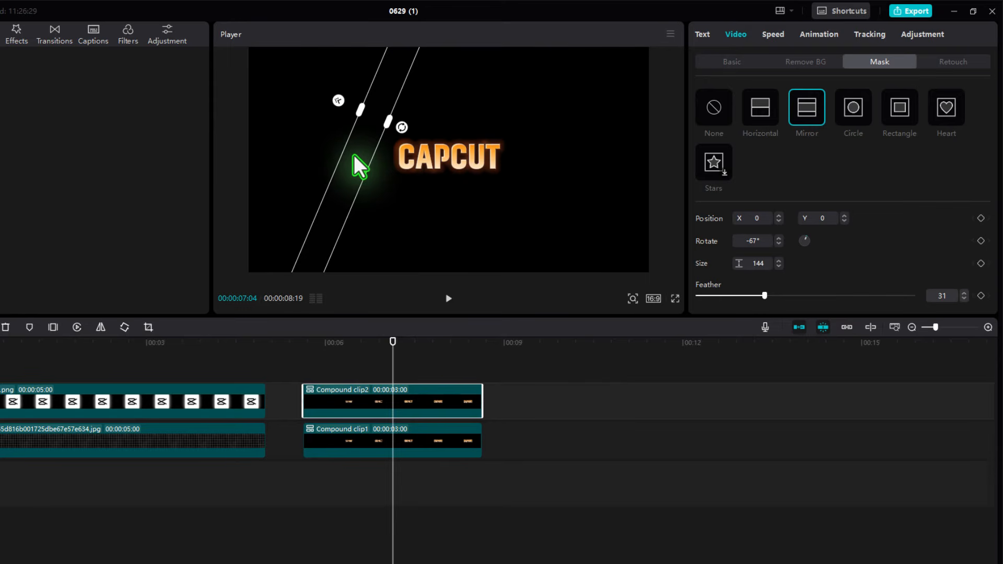
left_click_drag(376, 353, 396, 356)
left_click_drag(365, 220, 399, 107)
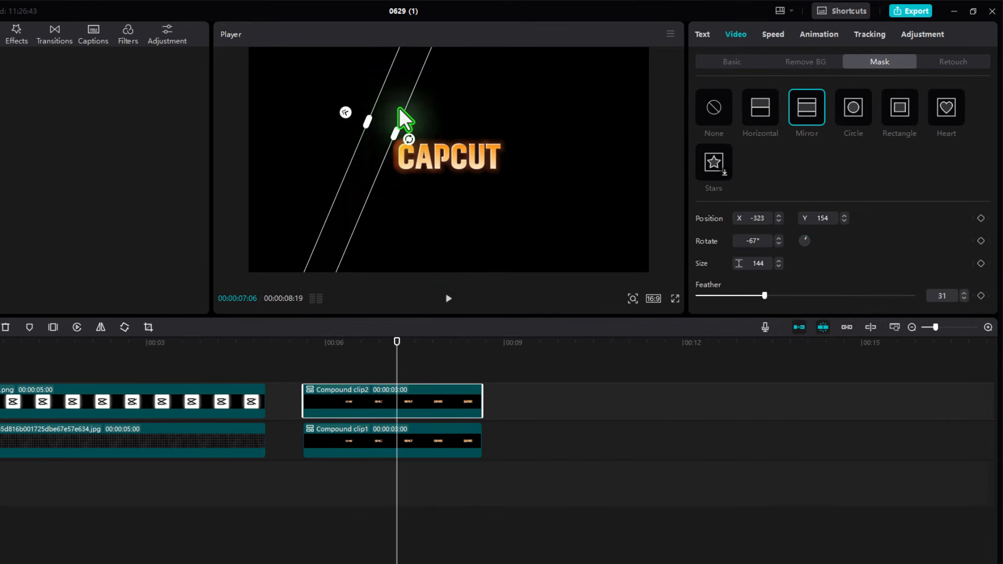
left_click_drag(379, 168, 544, 235)
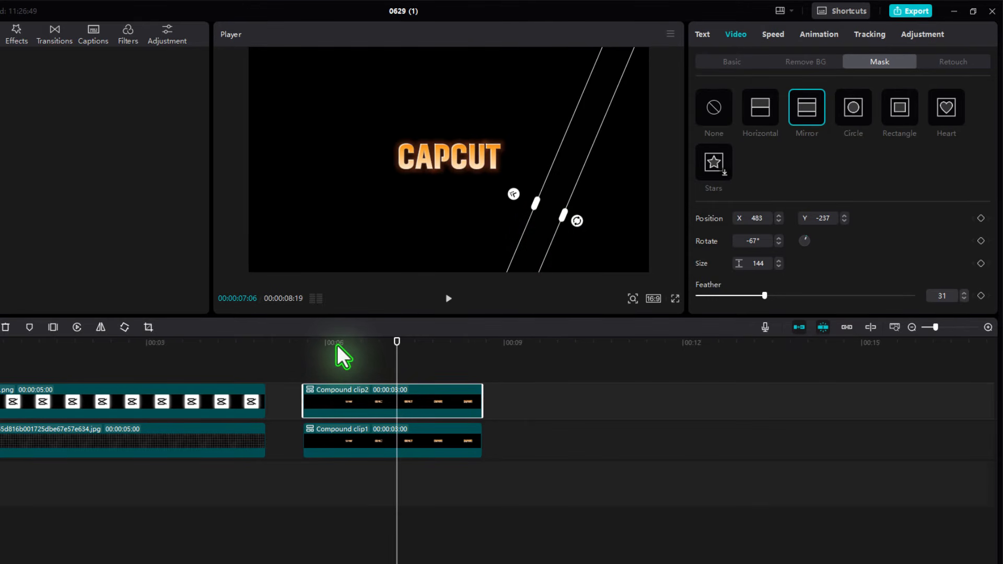
Keyframe the mask position at 00:00:06:07 with the band before the CAPCUT text at about X -429, Y 220.
left_click_drag(336, 347, 324, 366)
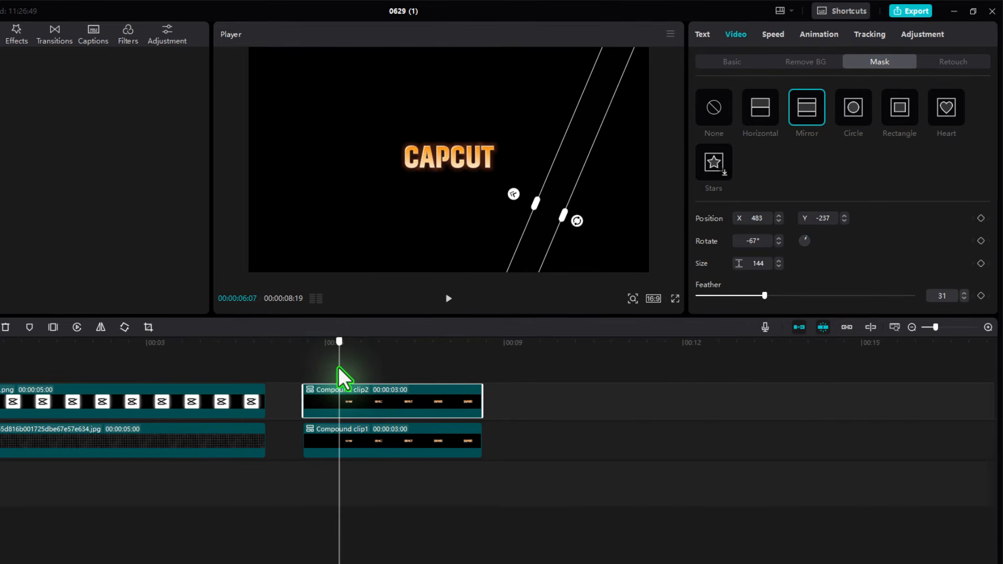
left_click_drag(538, 269, 360, 156)
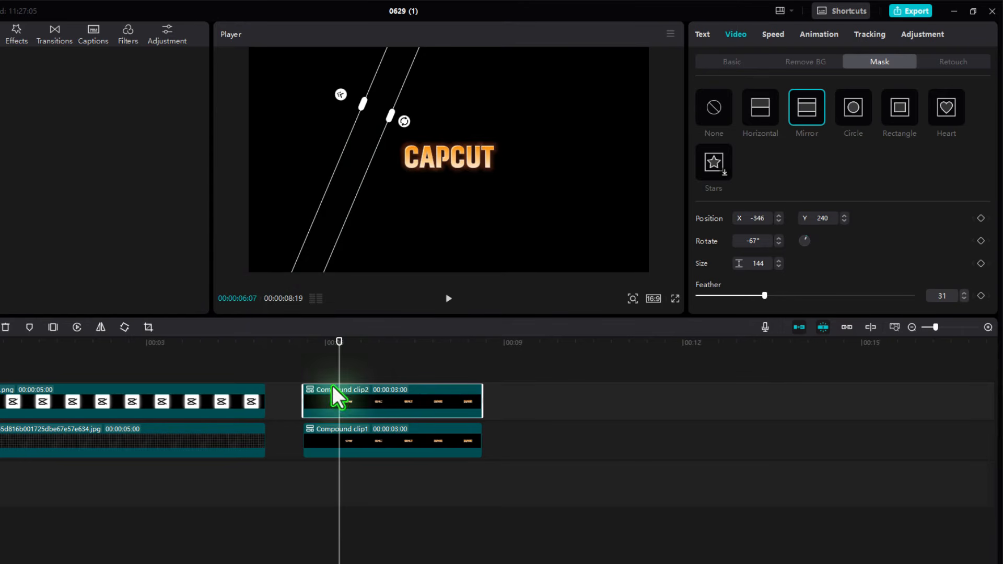
mouse_move(349, 179)
left_mouse_down()
mouse_move(337, 209)
mouse_move(334, 190)
left_mouse_up()
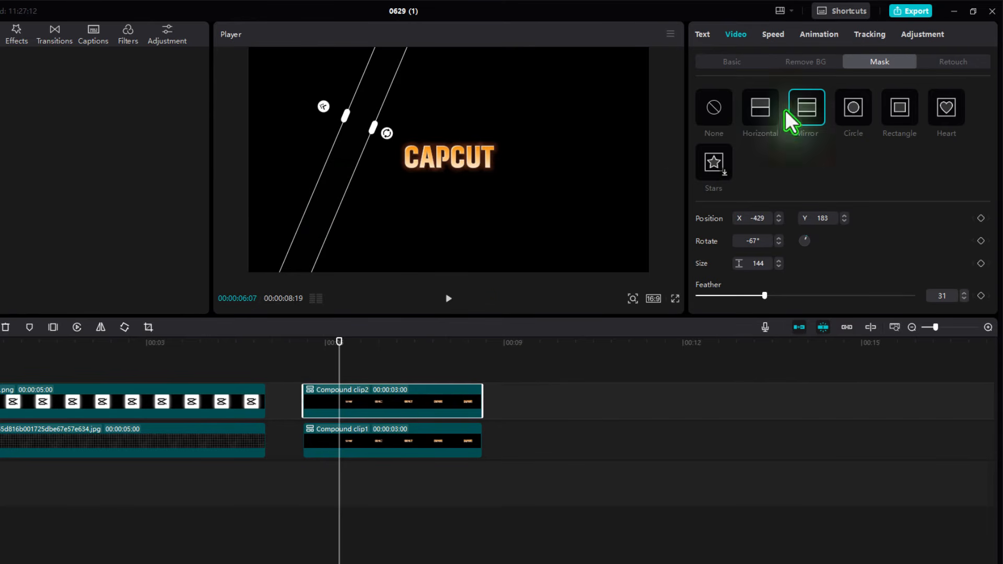
left_click_drag(343, 149, 343, 145)
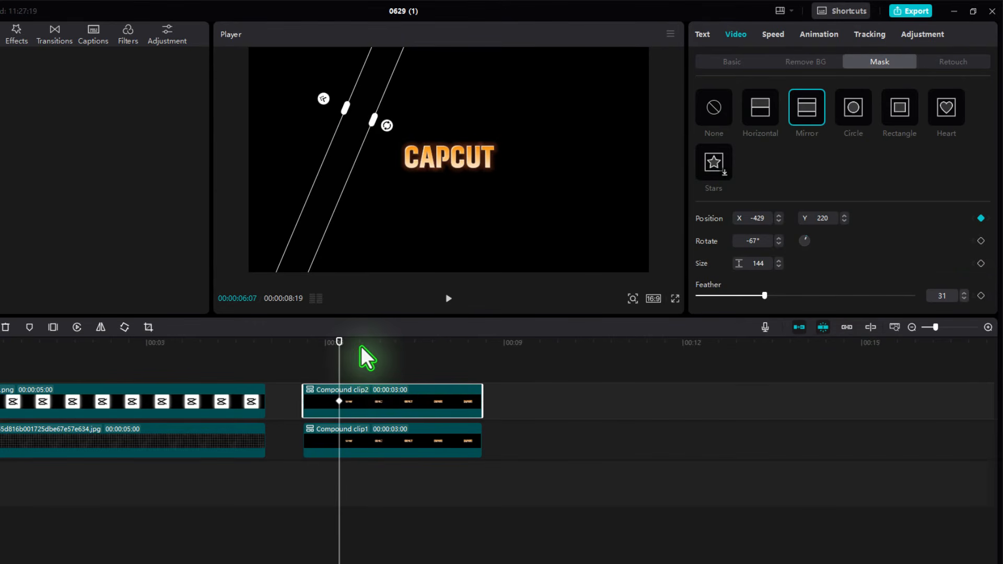
Keyframe the mask position at the clip's end, 00:00:08:19, with the band past the text at about X 526, Y -274.
left_click_drag(361, 348, 413, 353)
left_click_drag(458, 362, 482, 364)
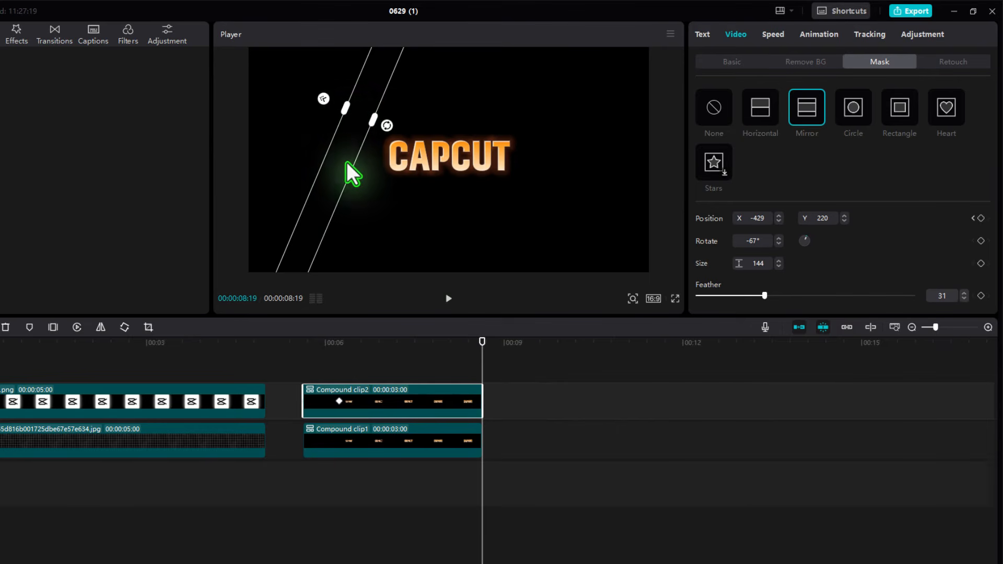
left_click_drag(352, 172, 542, 271)
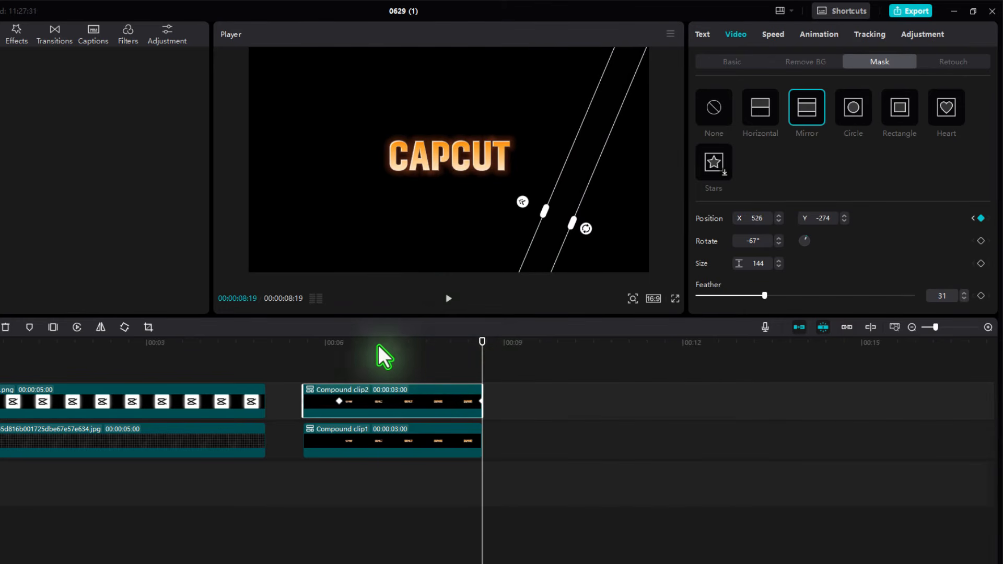
Play back the light sweep from the start of the compound clips and examine the upper clip's Mirror mask settings at 00:00:06:29.
left_click(309, 351)
left_click(340, 478)
left_click(310, 351)
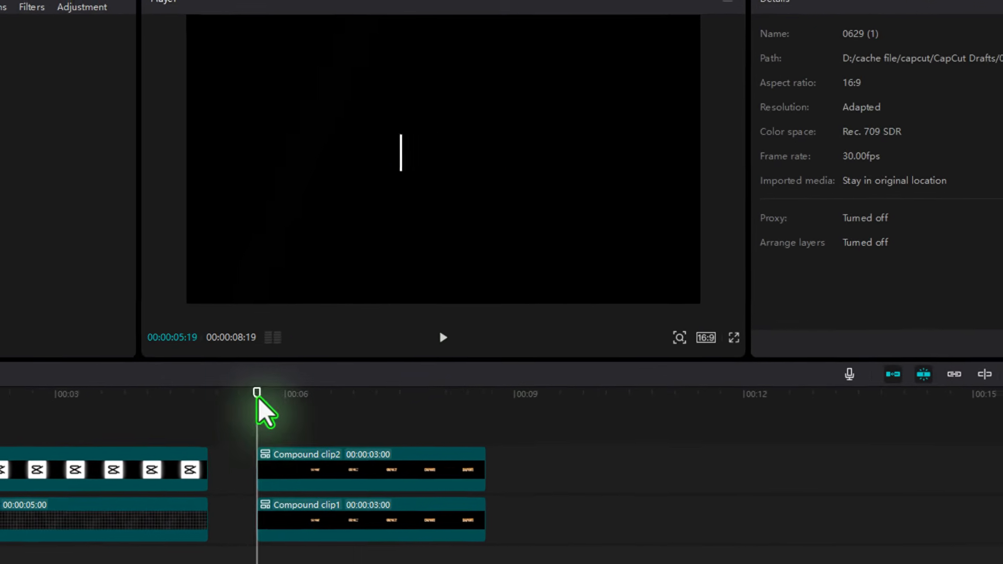
key("space")
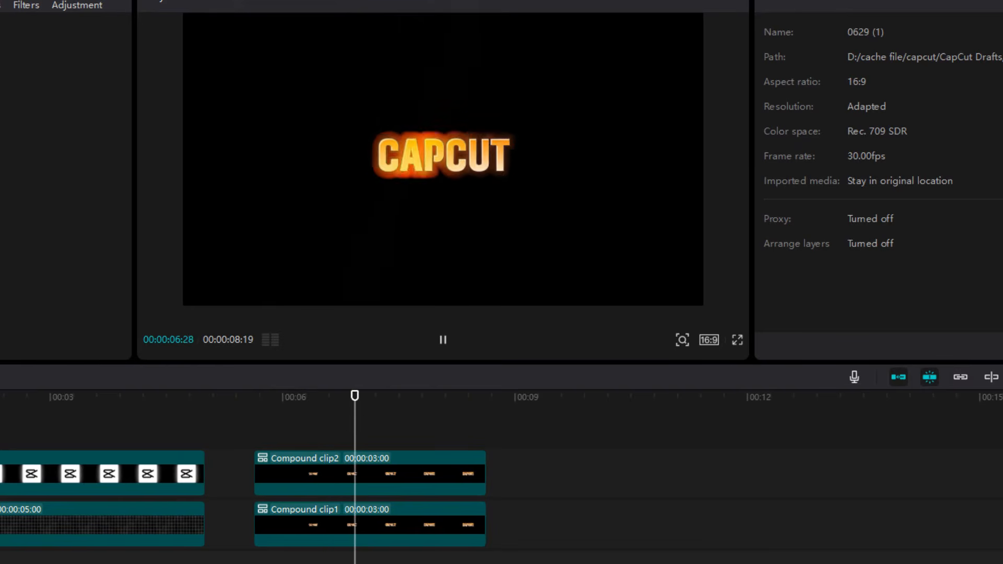
left_click(286, 398)
key("space")
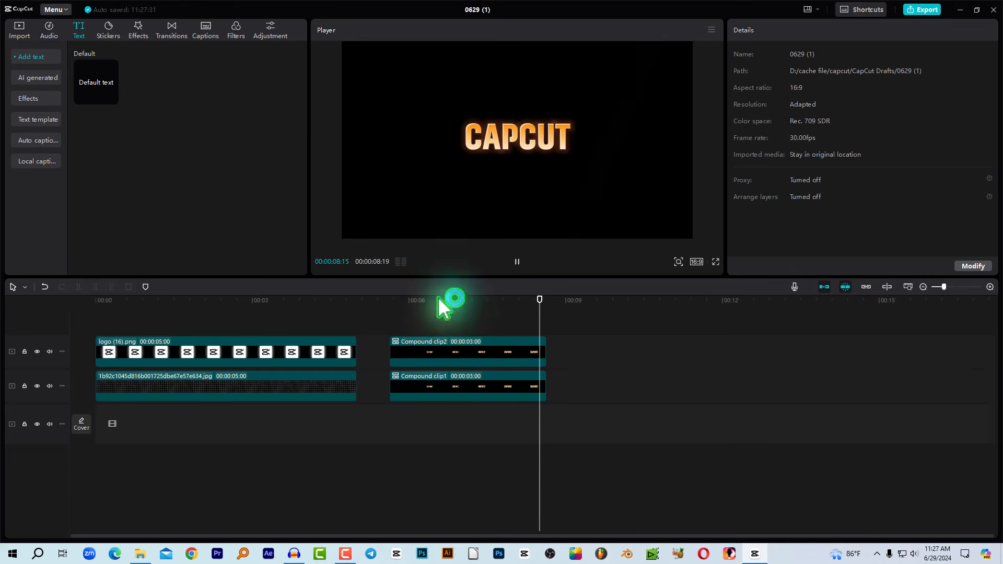
left_click_drag(439, 299, 466, 302)
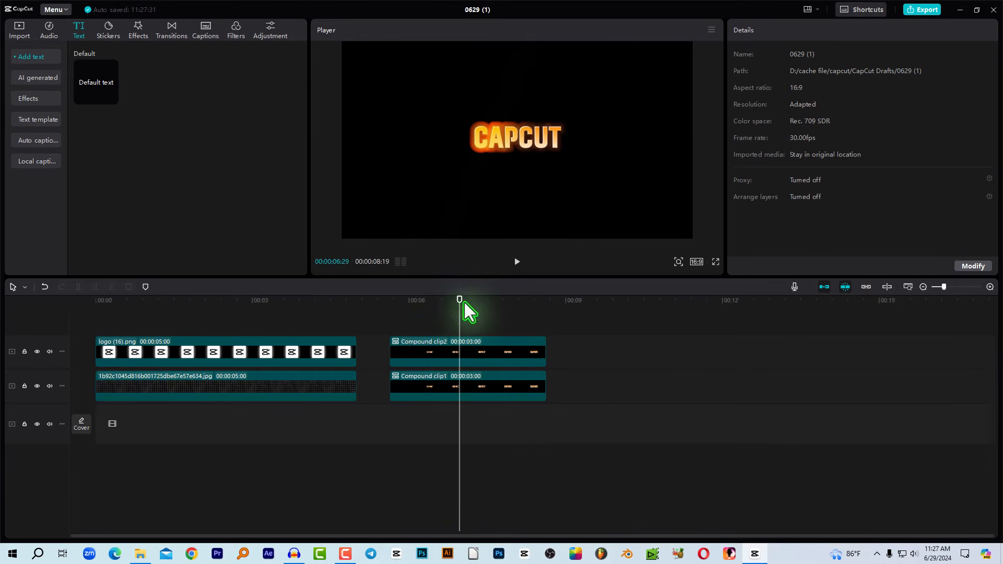
left_click(463, 353)
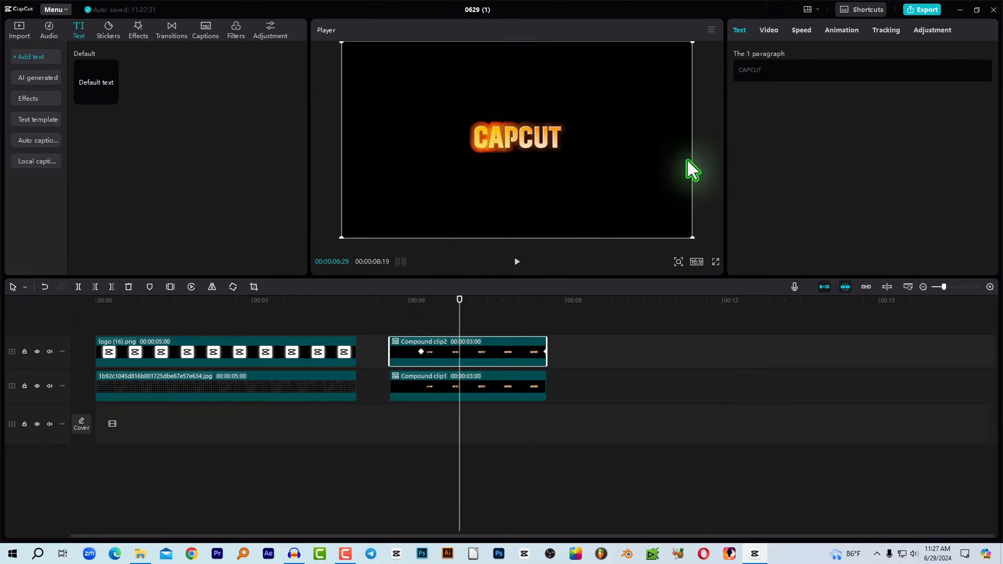
left_click(779, 31)
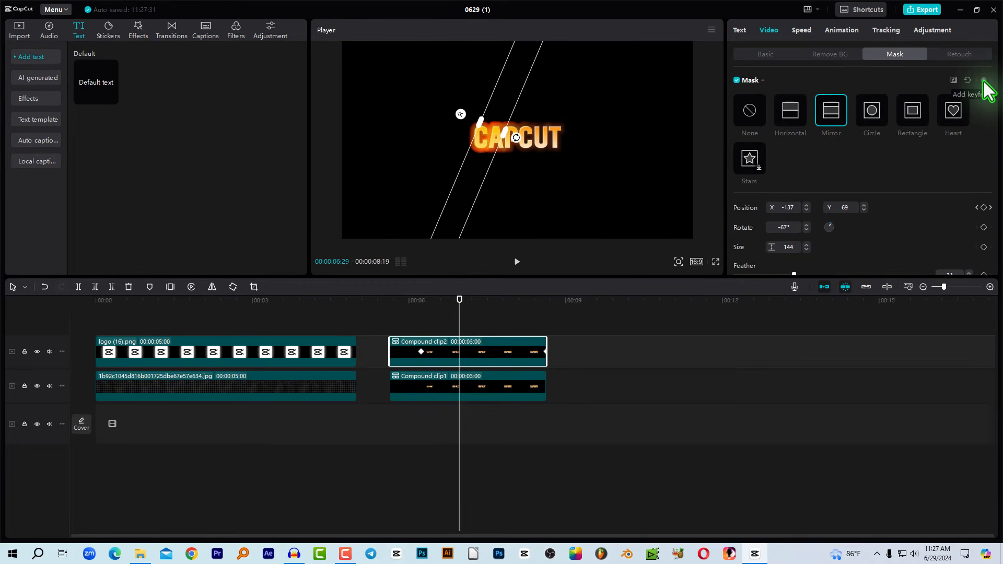
left_click_drag(458, 308, 430, 306)
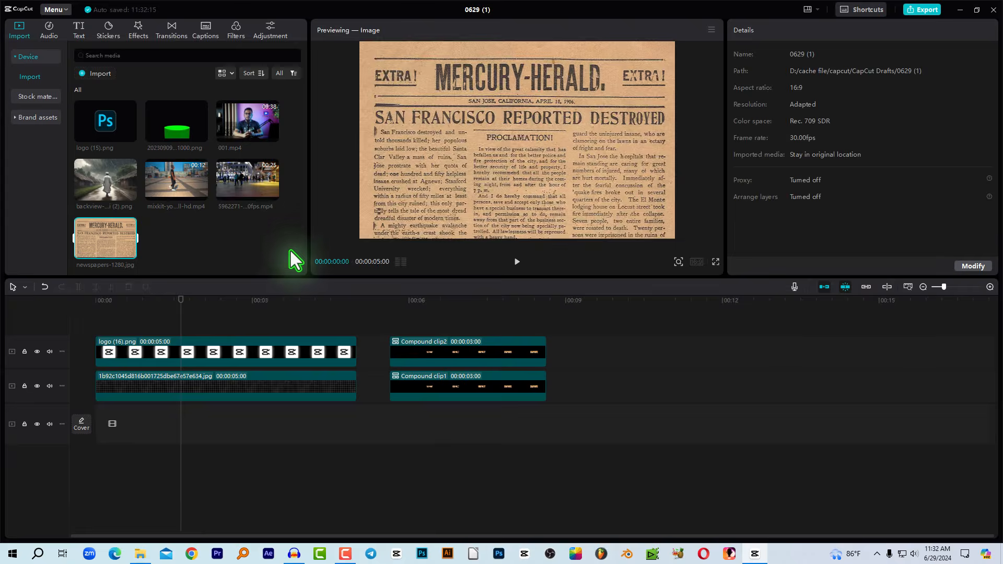
Place newspapers-1280.jpg on the timeline after the lower compound clip and scale it to 111% to fill the frame.
scroll(271, 219, "up", 2)
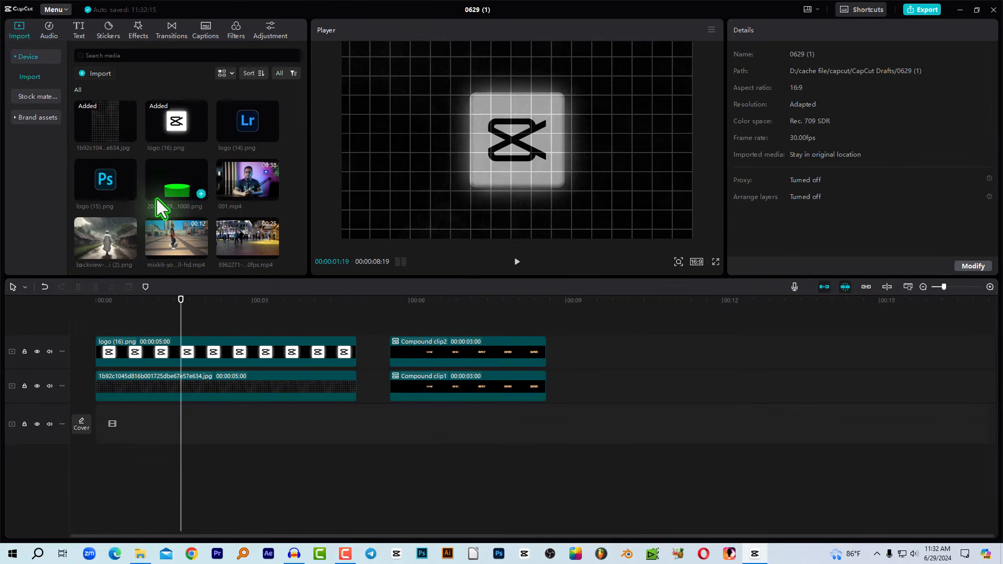
scroll(156, 199, "down", 1)
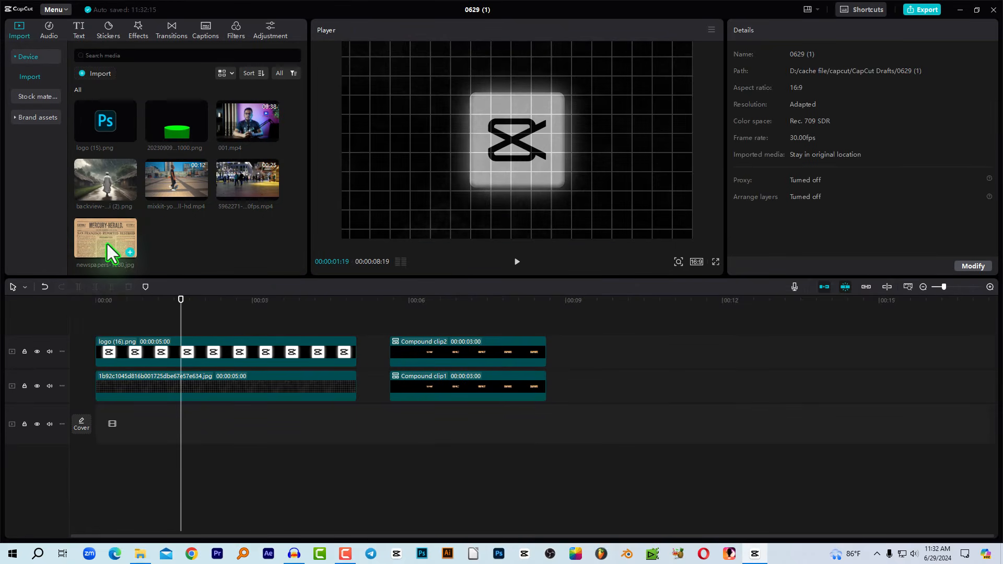
left_click_drag(108, 244, 575, 390)
left_click(597, 303)
left_click(625, 303)
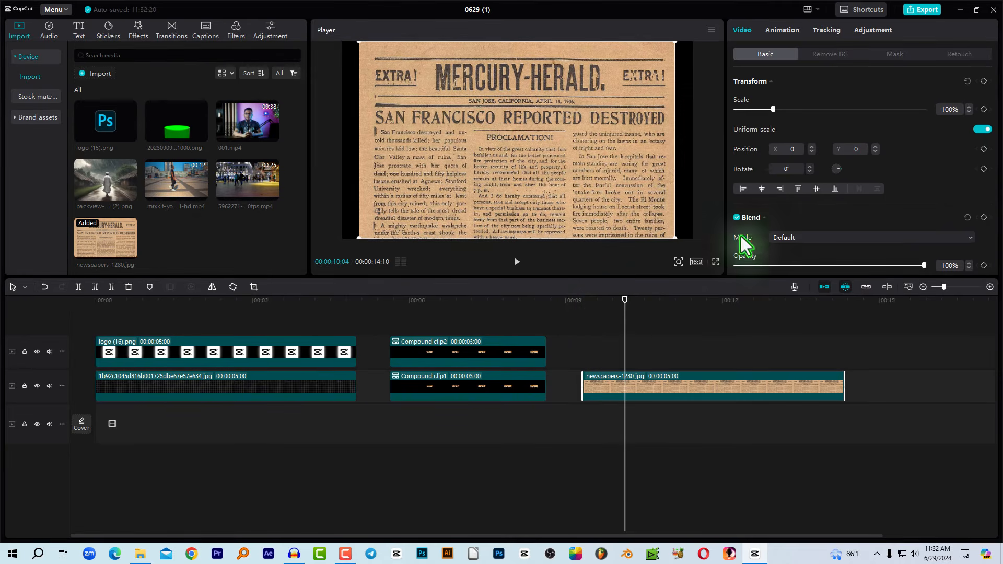
left_click_drag(674, 236, 698, 249)
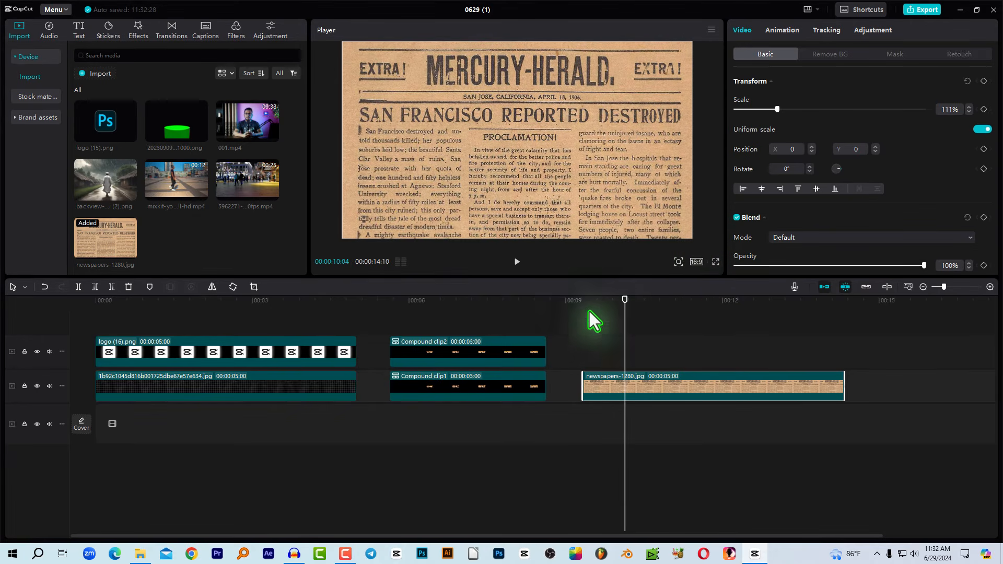
Duplicate the newspaper clip onto the track above, aligned with the original's start at 00:00:09:10.
left_click_drag(594, 300, 583, 310)
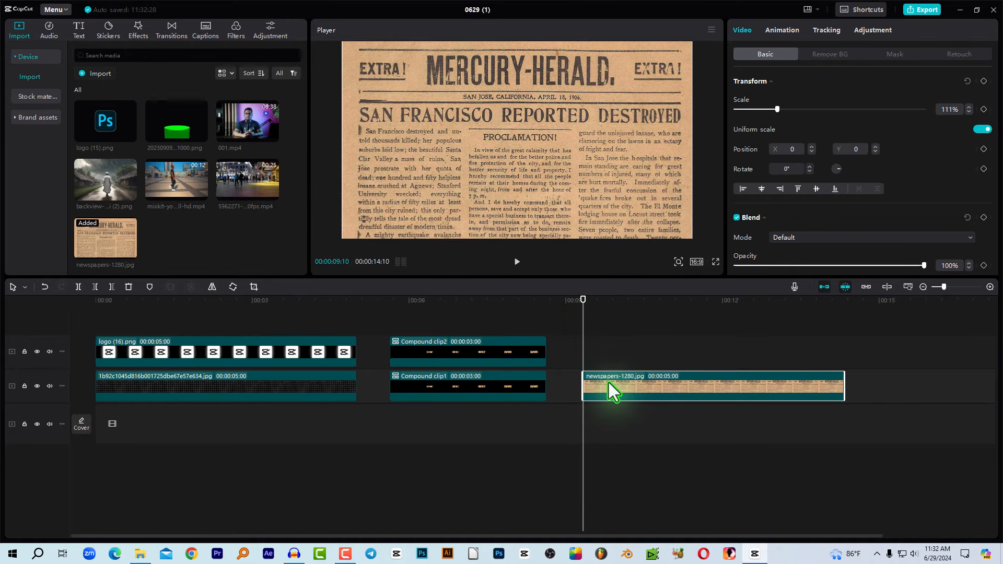
key("ctrl+v")
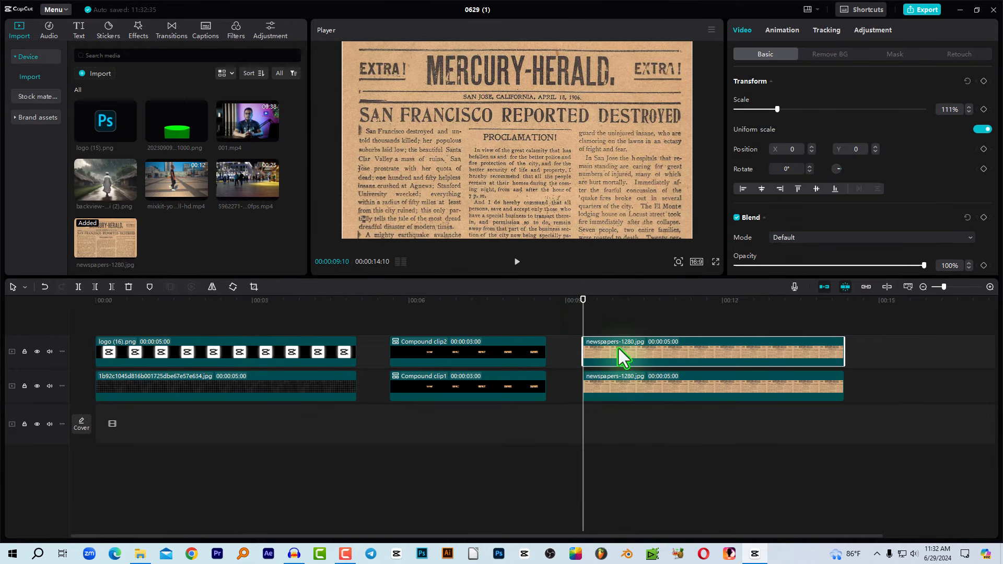
key("ctrl+z")
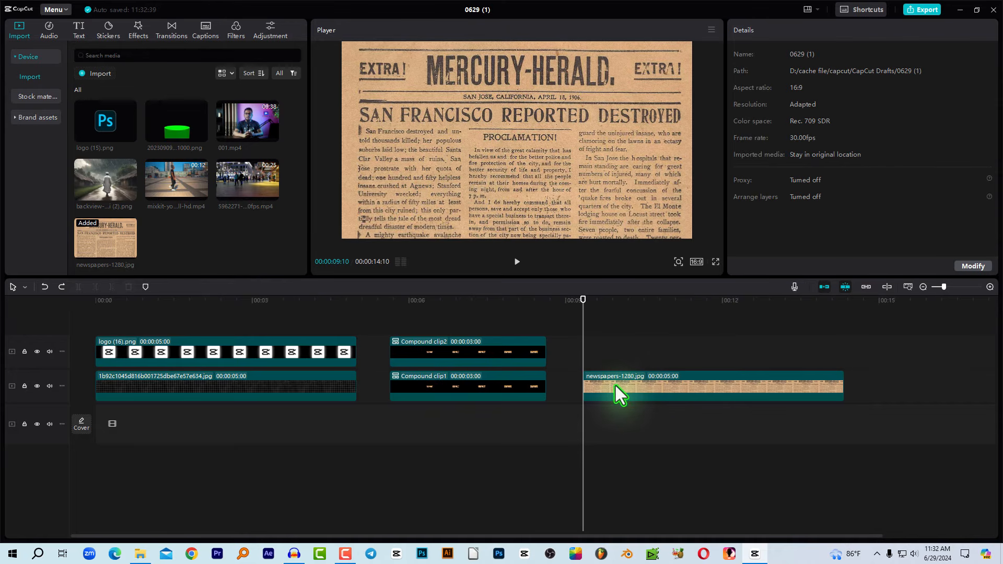
left_click_drag(621, 388, 622, 331)
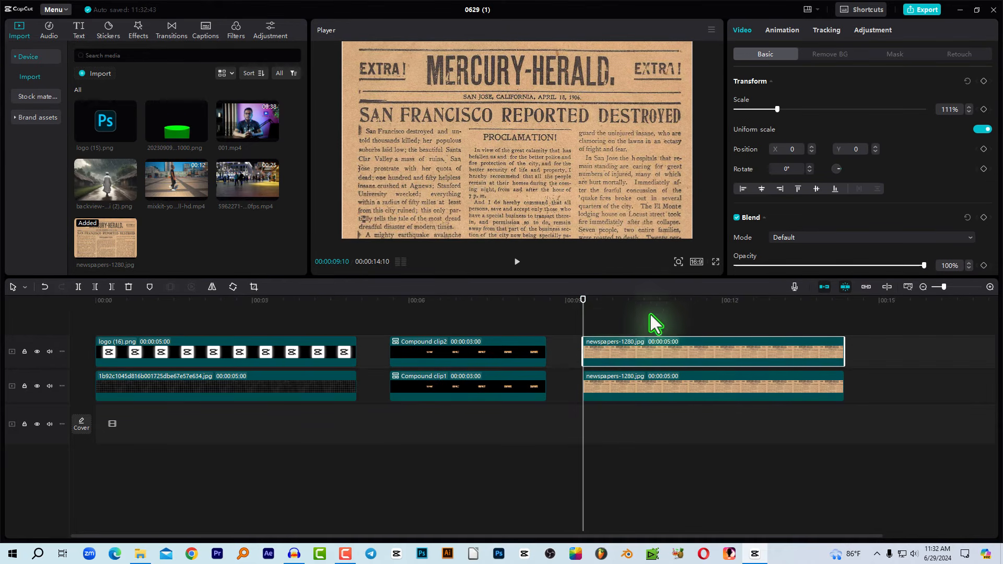
Add a Rectangle mask to the upper newspaper clip around the "San Francisco Reported Destroyed" headline, at position 0, 95 and size 1254 by 85.
mouse_move(594, 302)
left_mouse_down()
mouse_move(636, 305)
mouse_move(594, 311)
left_mouse_up()
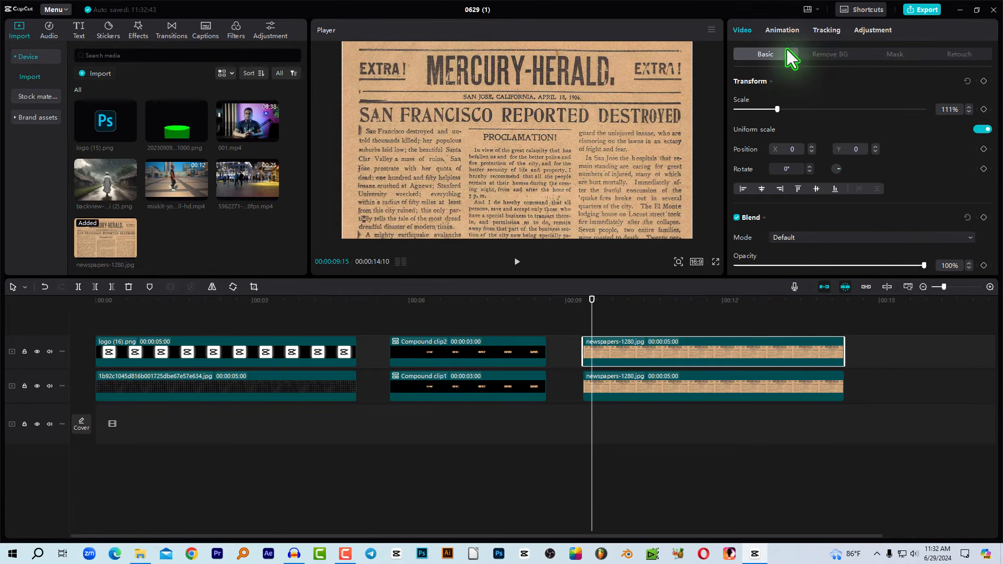
left_click(895, 55)
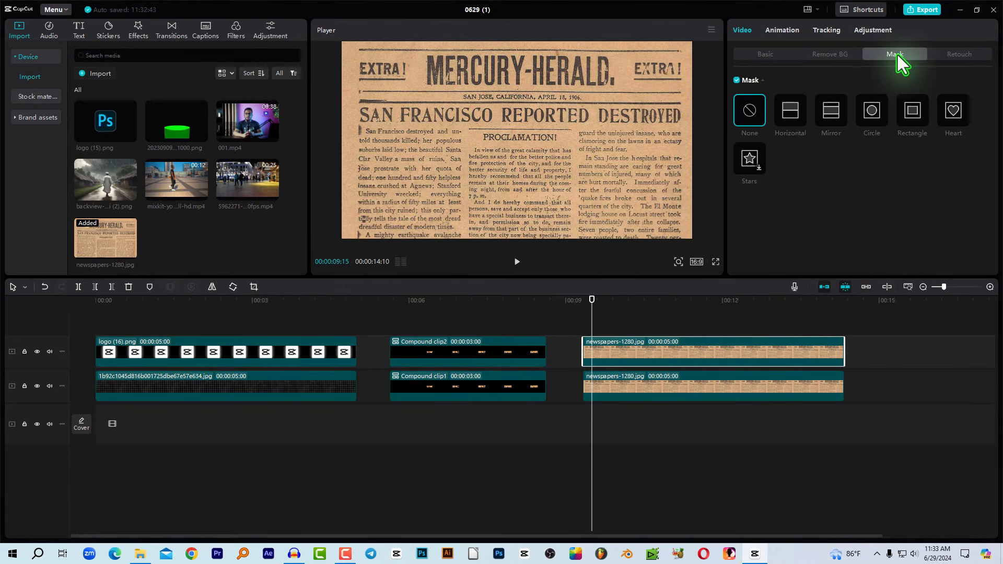
left_click(912, 111)
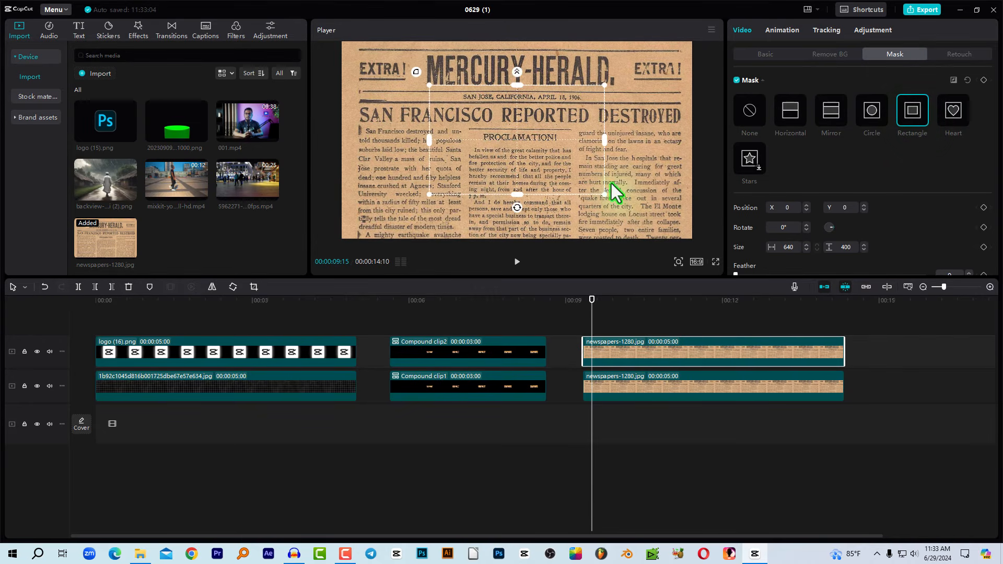
mouse_move(605, 195)
left_mouse_down()
mouse_move(674, 156)
mouse_move(596, 189)
left_mouse_up()
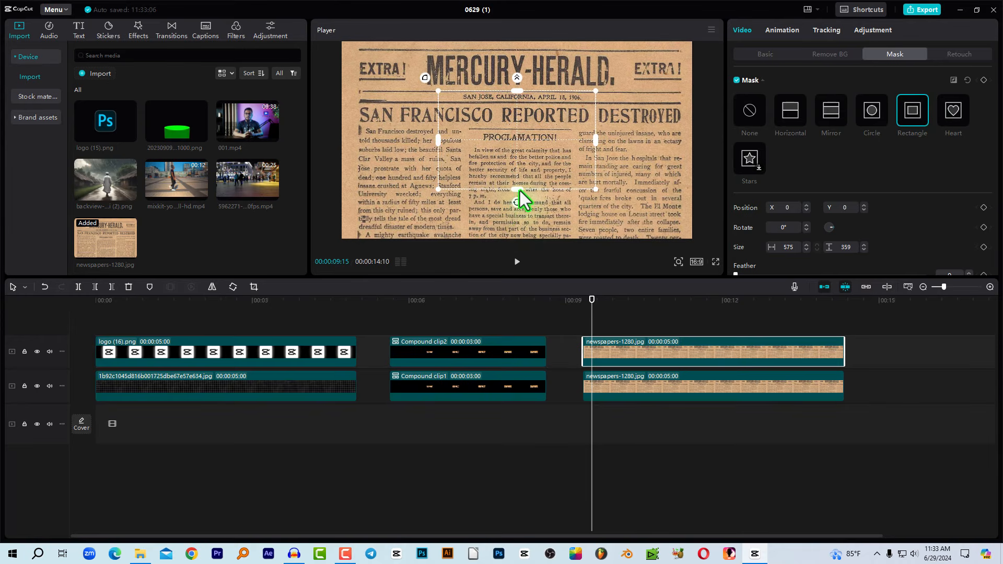
left_click_drag(519, 190, 406, 110)
left_click_drag(511, 111, 537, 117)
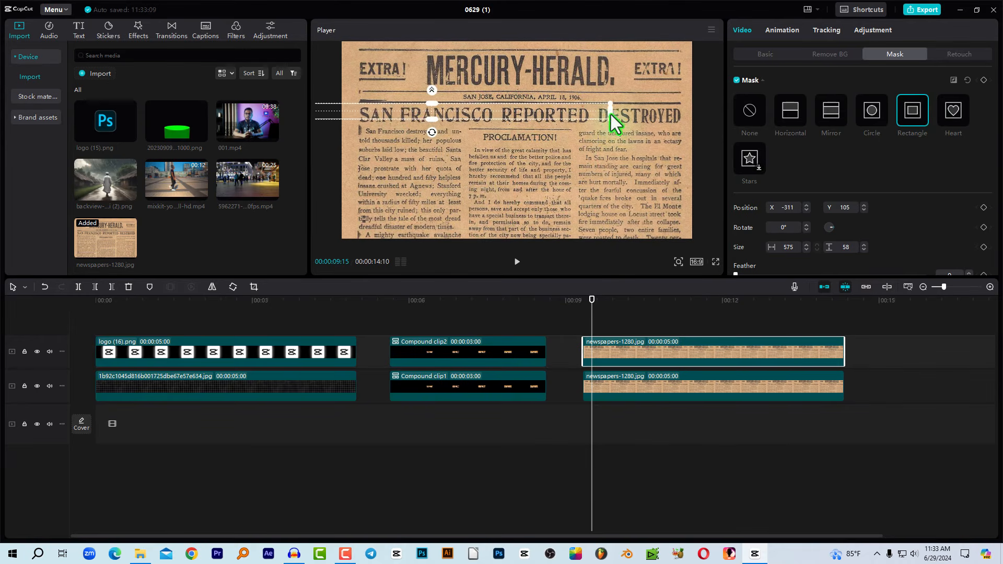
left_click_drag(611, 114, 690, 117)
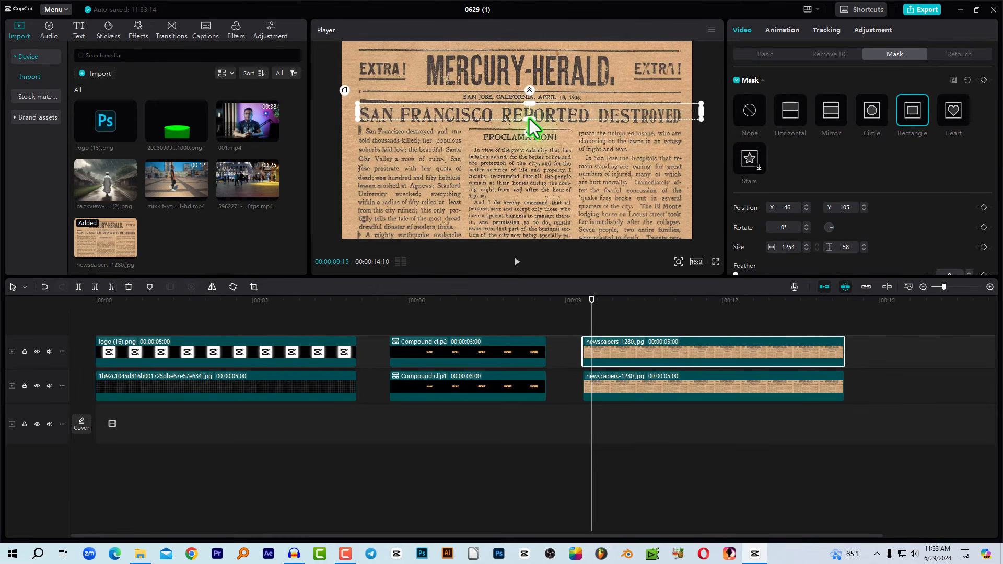
left_click_drag(529, 118, 516, 110)
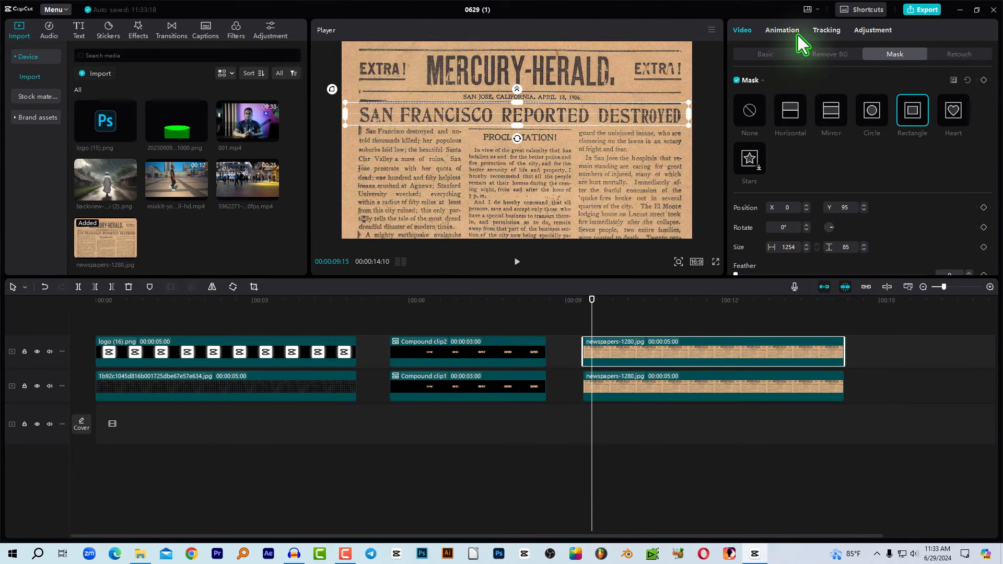
Recolour the masked headline on the upper newspaper clip with Temp 50, Tint 46, Exposure -18 and Highlight -17.
left_click(236, 31)
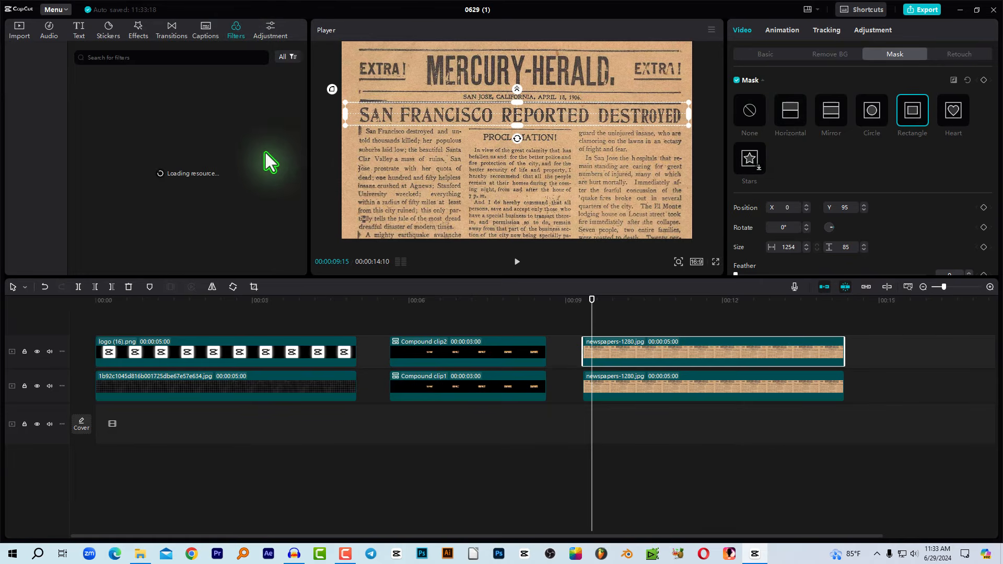
left_click(754, 52)
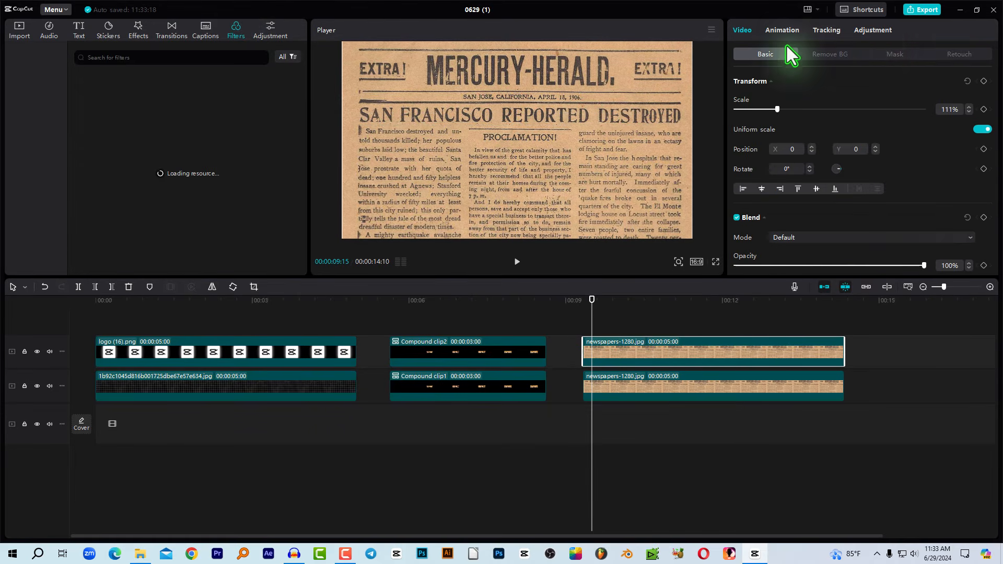
left_click(874, 30)
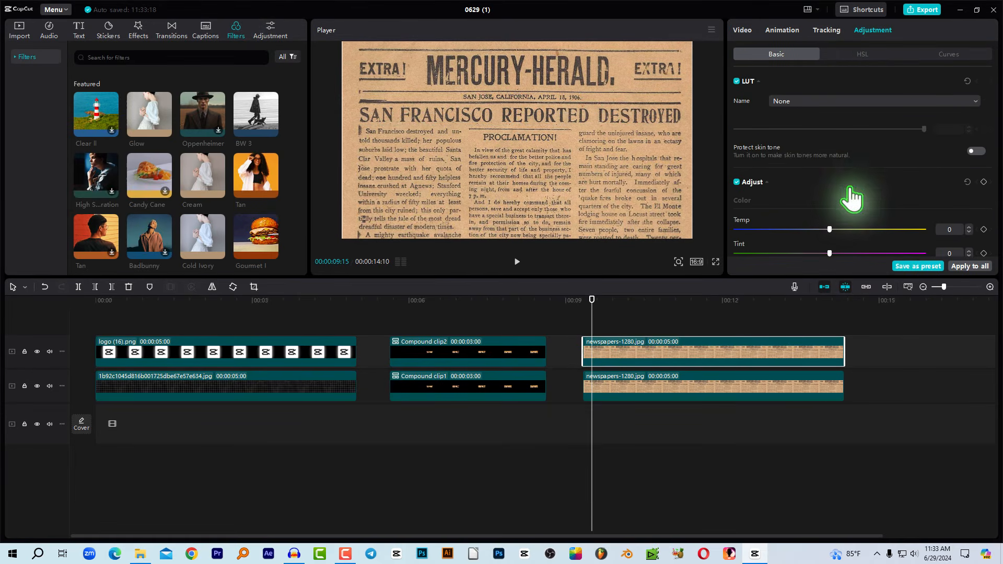
scroll(839, 199, "down", 3)
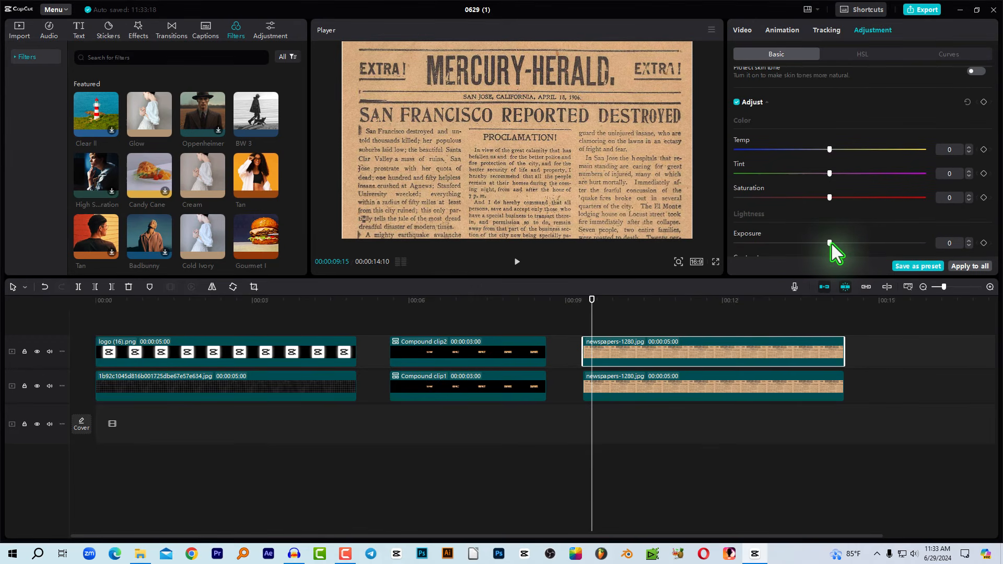
left_click_drag(829, 242, 790, 243)
left_click_drag(830, 174, 916, 174)
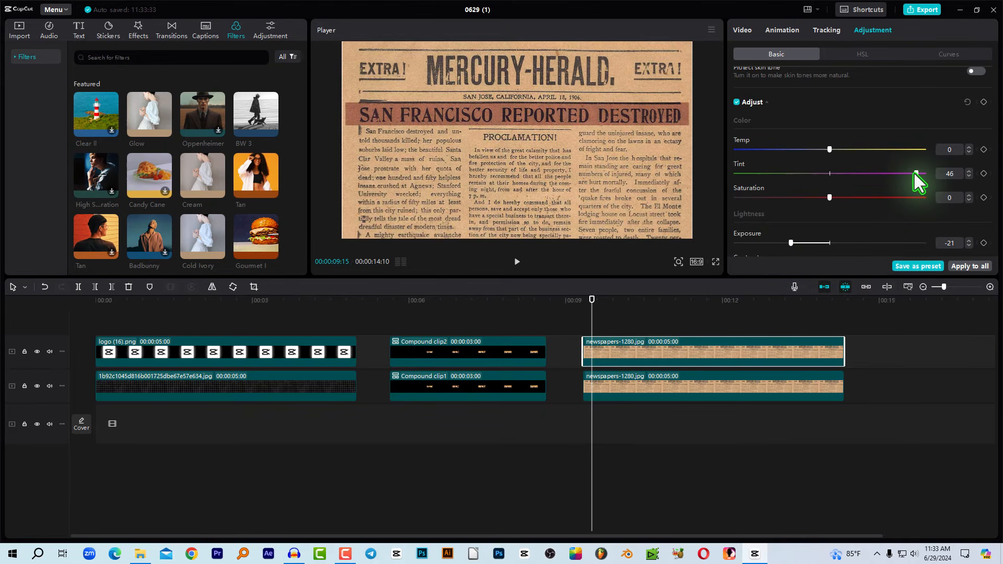
left_click_drag(828, 149, 916, 150)
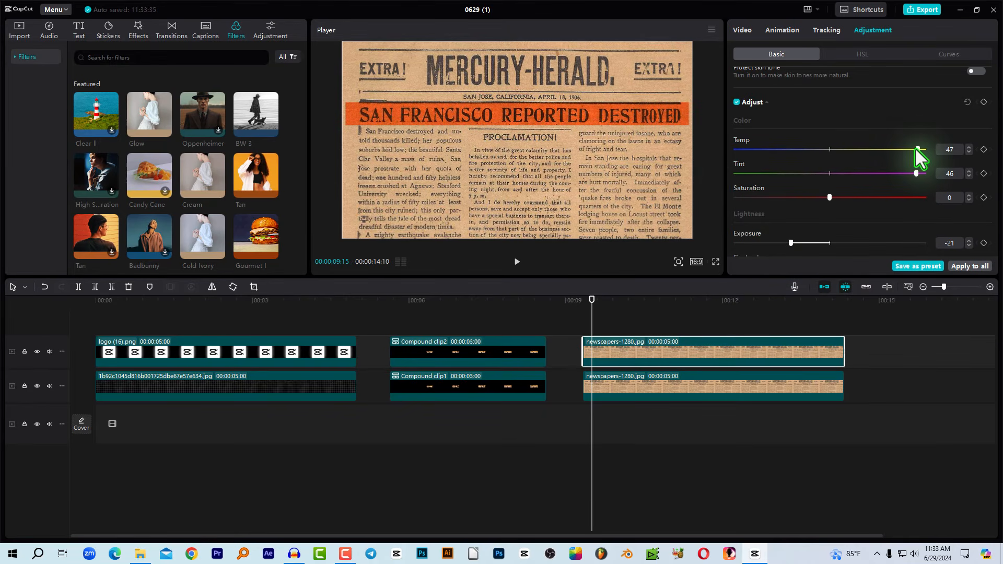
scroll(945, 154, "down", 2)
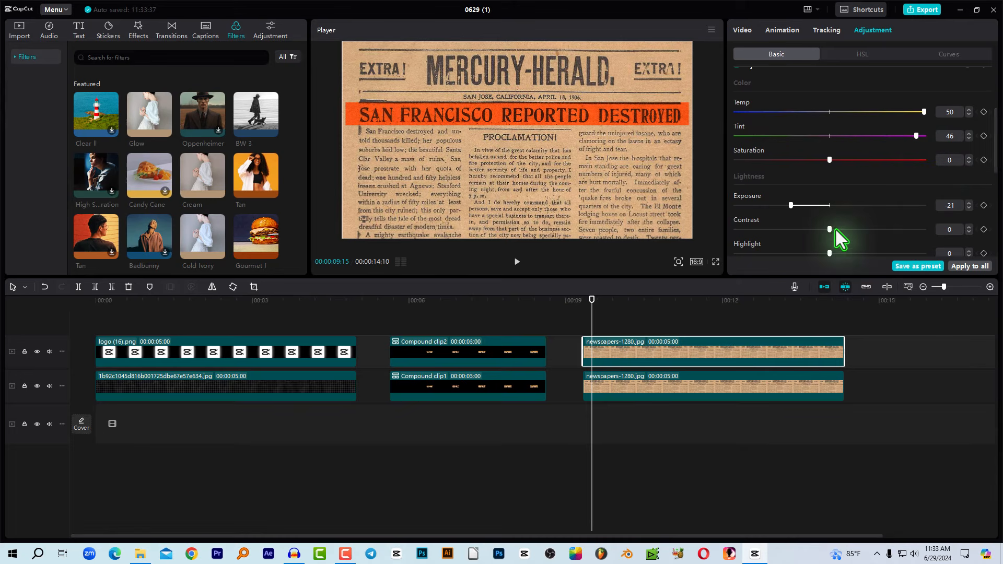
mouse_move(806, 206)
left_mouse_down()
mouse_move(848, 206)
mouse_move(795, 206)
mouse_move(879, 225)
mouse_move(744, 215)
mouse_move(798, 215)
left_mouse_up()
scroll(828, 229, "down", 2)
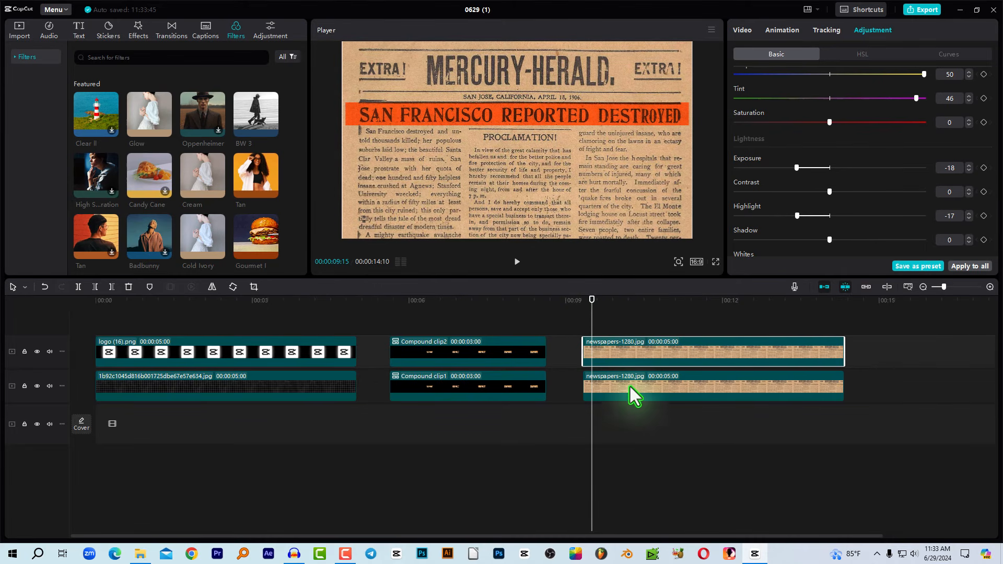
Shift the lower newspaper clip aside to examine the masked headline strip alone, and return it to its start at 00:00:09:10.
left_click_drag(636, 383, 697, 389)
left_click(597, 350)
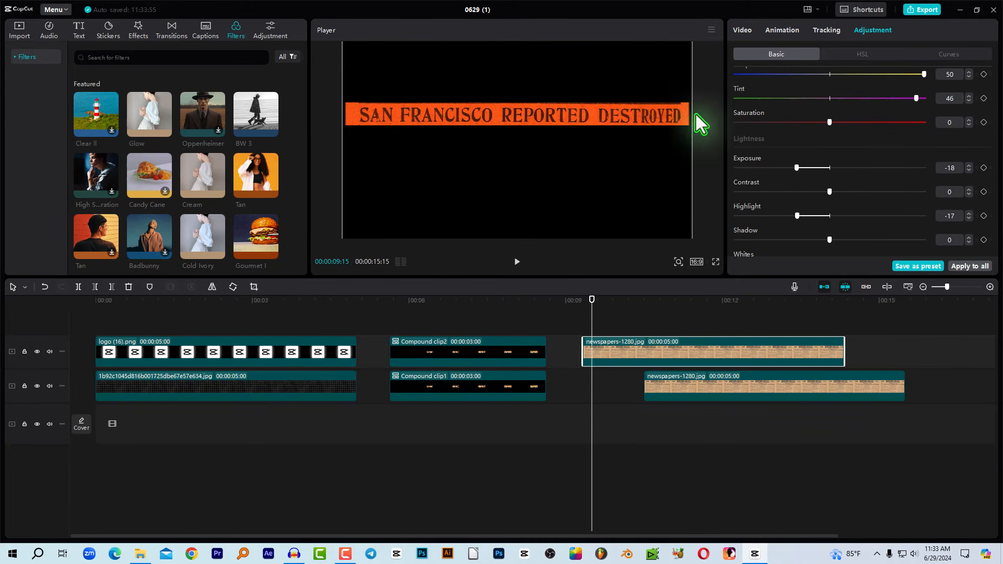
left_click_drag(666, 377, 594, 378)
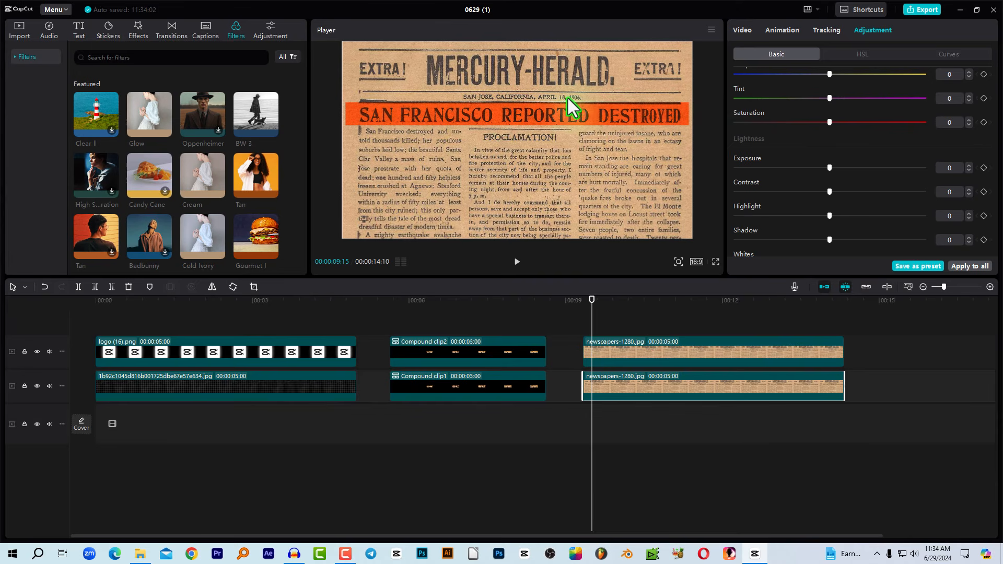
Keyframe the upper newspaper clip's mask position and size at 00:00:09:10, shrunk to the headline's left edge at -572, 95 and 14 by 85.
left_click(617, 344)
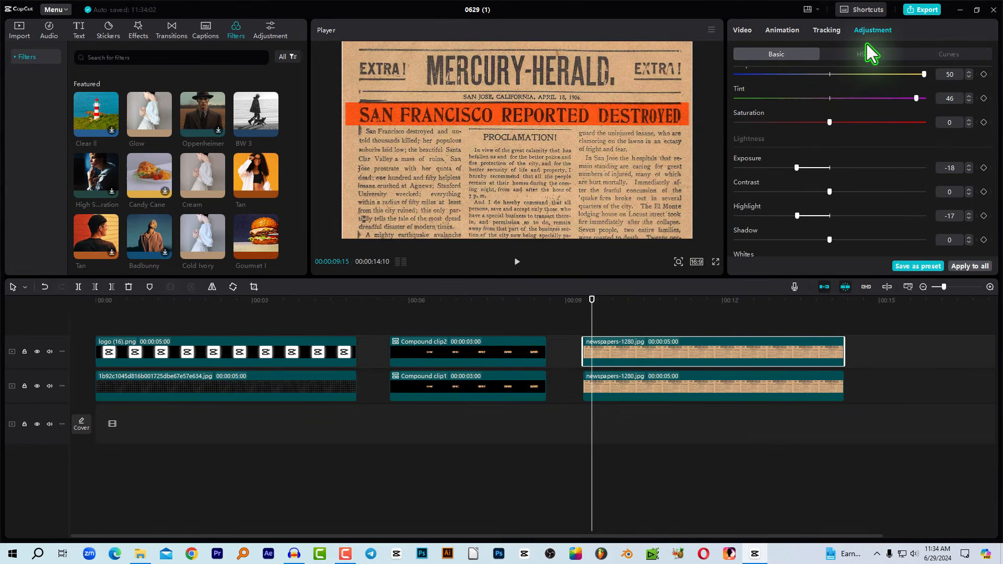
left_click(743, 32)
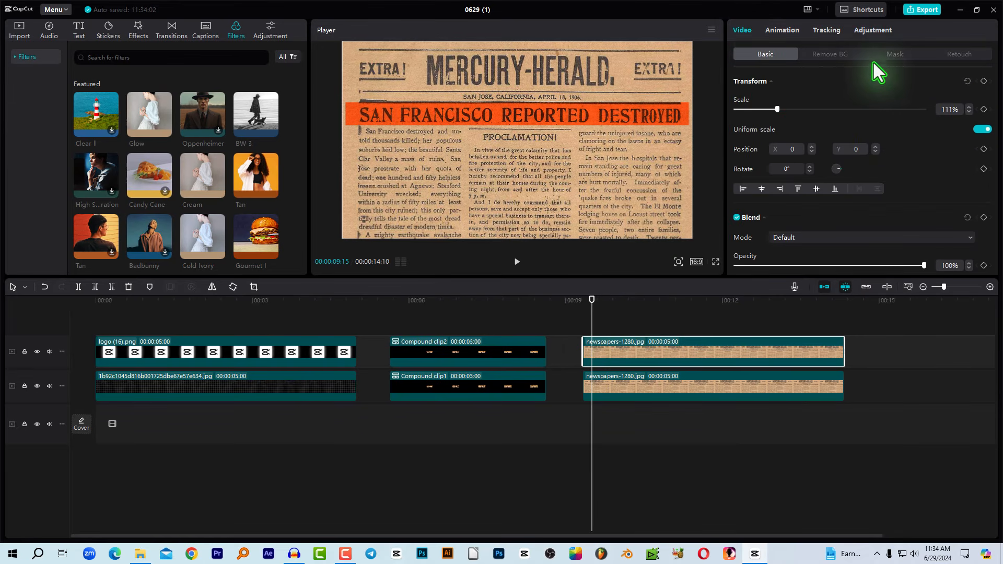
left_click(890, 54)
scroll(815, 157, "down", 1)
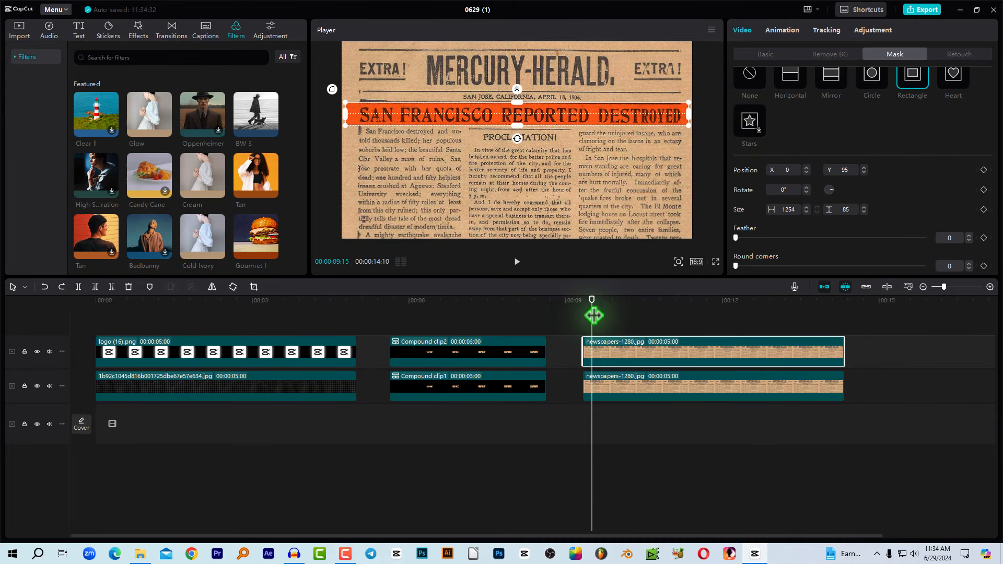
left_click_drag(592, 314, 586, 316)
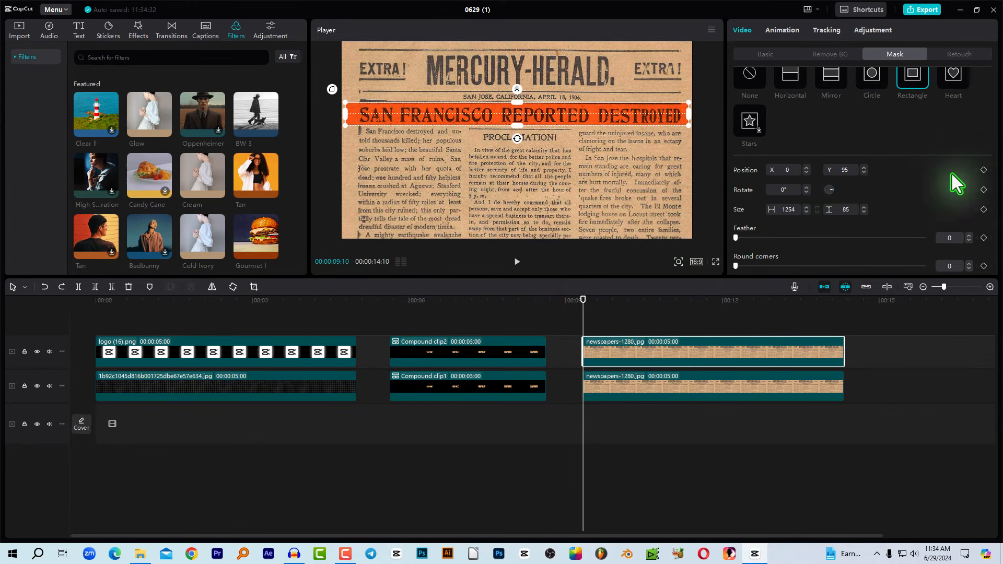
left_click(984, 170)
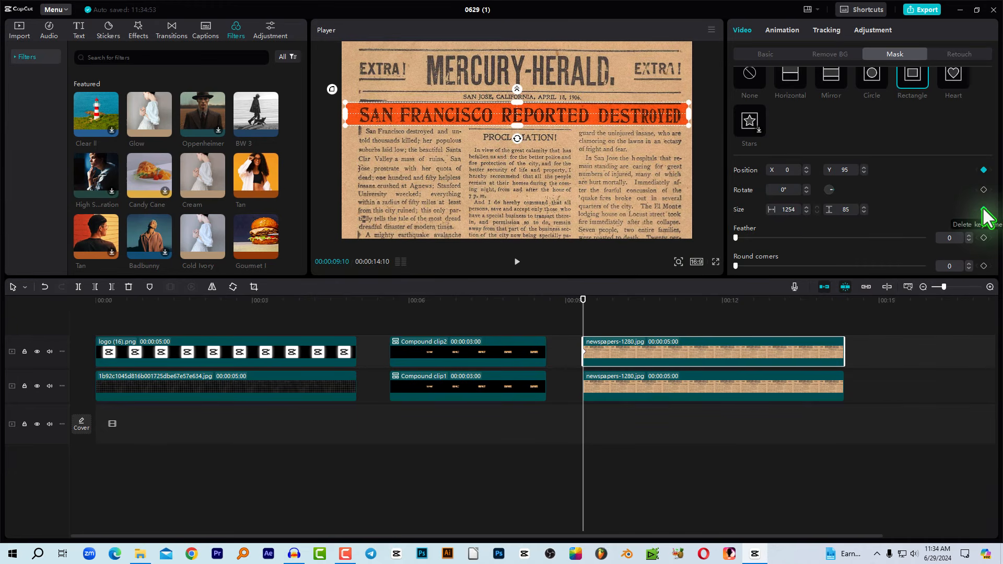
left_click(984, 209)
left_click_drag(689, 115, 362, 118)
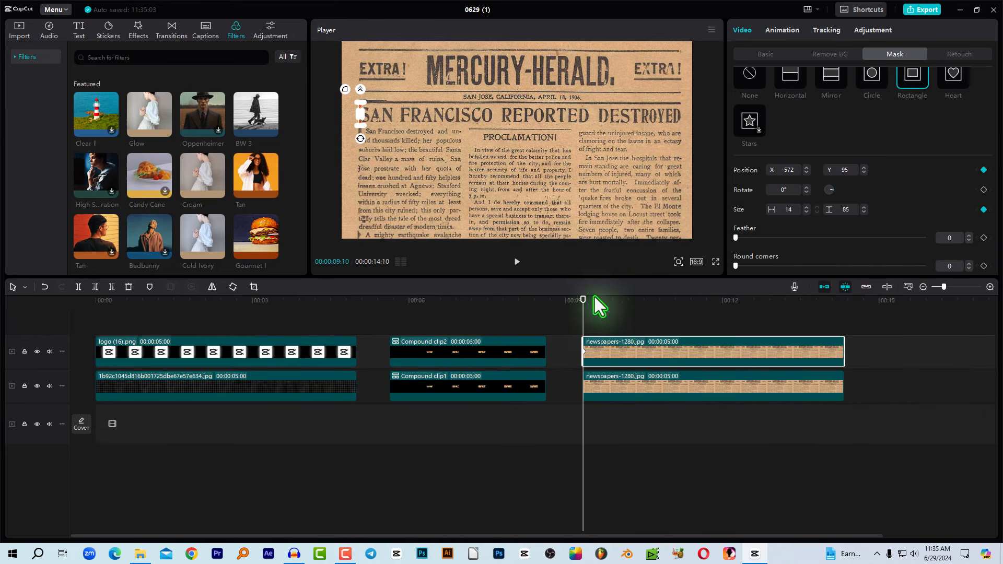
At 00:00:12:10, widen the mask across the whole headline to size 1239 by 85 at position 0, 93.
left_click_drag(588, 302, 736, 318)
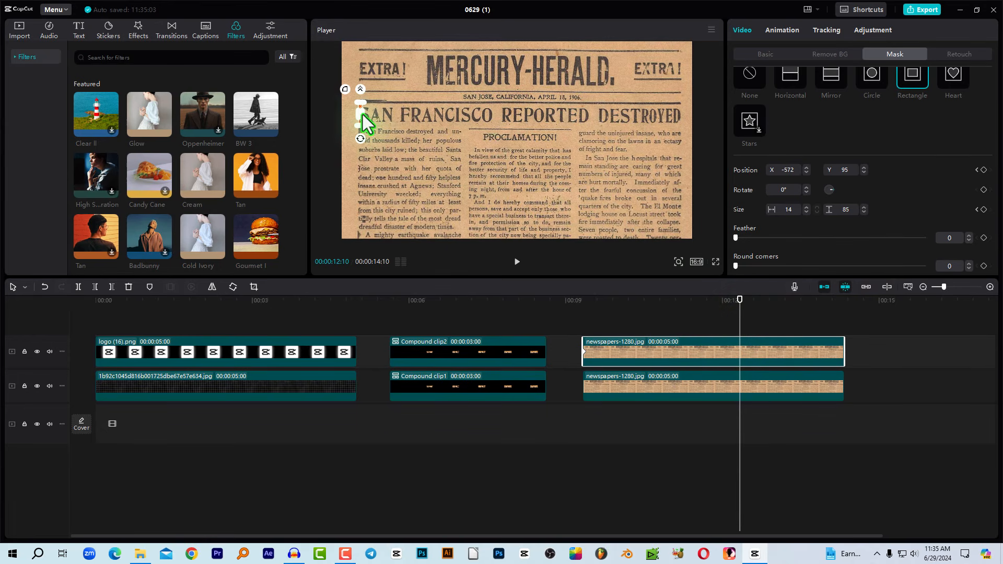
left_click_drag(362, 115, 420, 124)
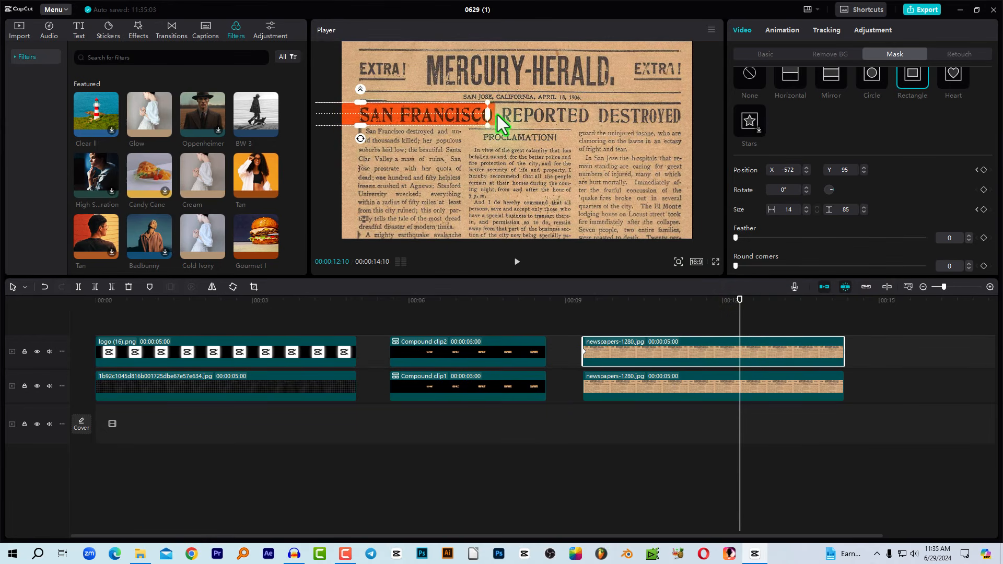
left_click_drag(498, 115, 591, 115)
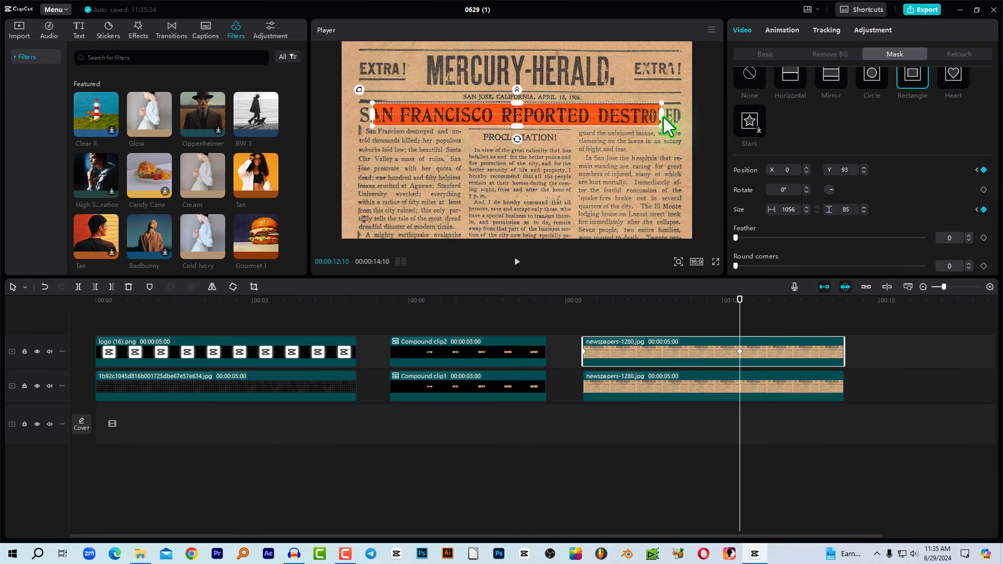
left_click_drag(663, 116, 689, 117)
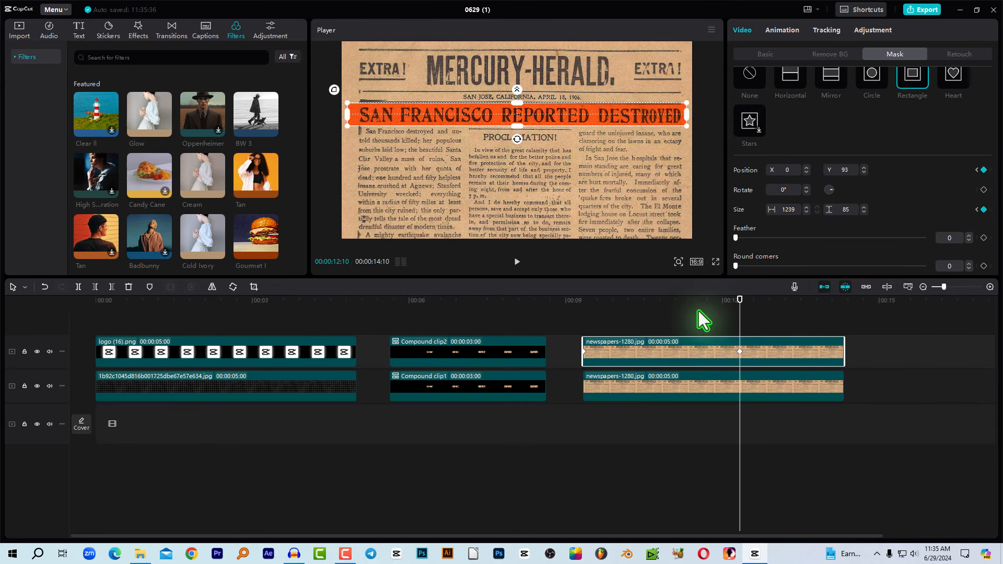
Play back the newspaper clips from their start and examine the highlight sweeping across the headline.
left_click_drag(698, 312, 579, 313)
left_click(585, 457)
key("space")
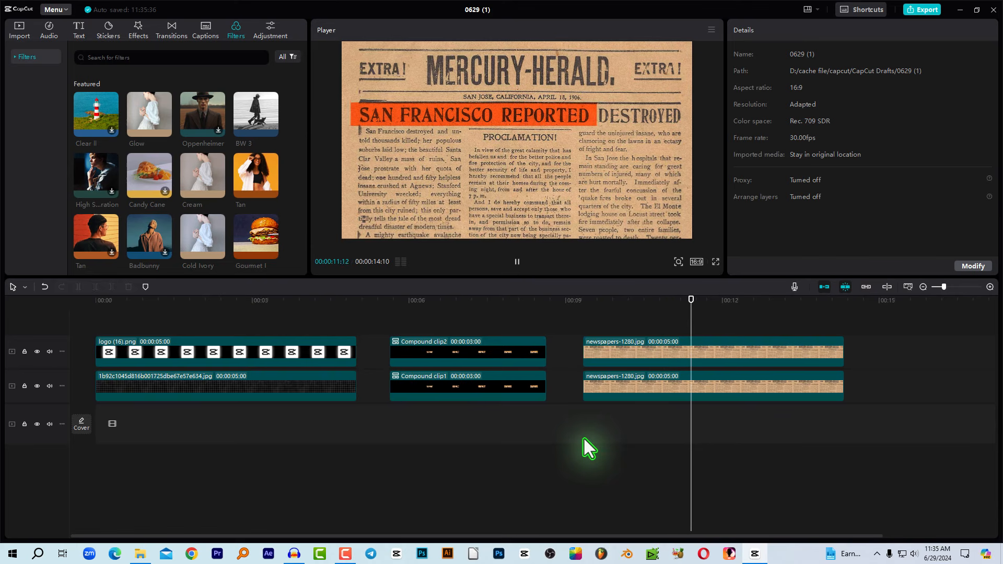
left_click(598, 313)
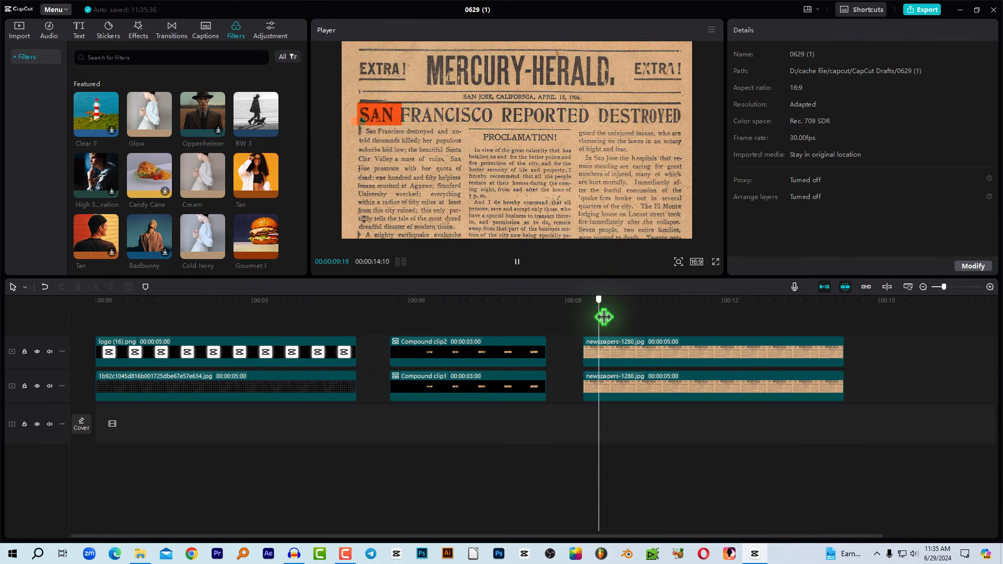
mouse_move(604, 317)
left_mouse_down()
mouse_move(749, 321)
mouse_move(606, 325)
left_mouse_up()
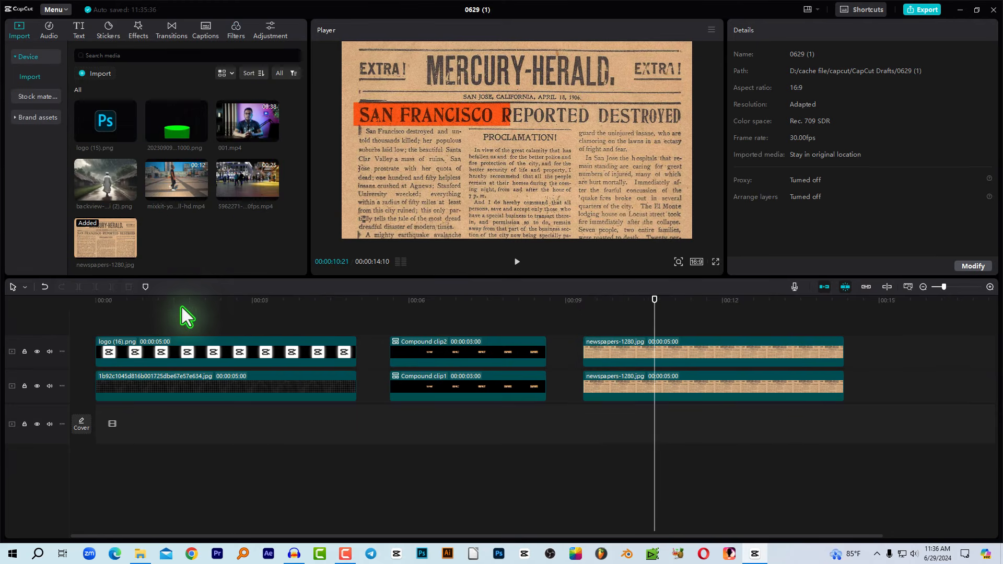
Delete the animated logo (16).png clip above the grid background at the timeline's start.
left_click_drag(182, 308, 40, 311)
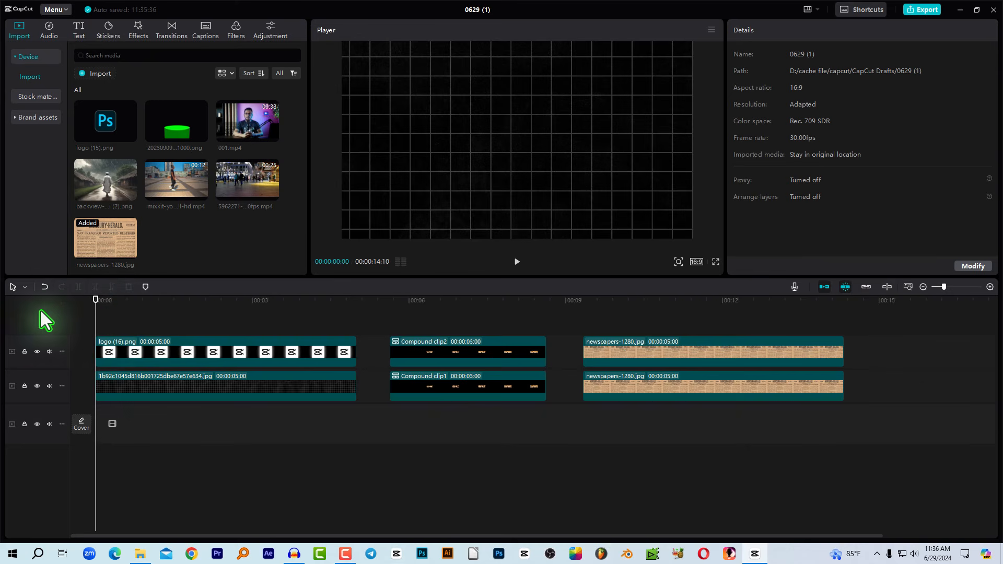
scroll(149, 376, "up", 1)
scroll(150, 375, "up", 1)
left_click(158, 350)
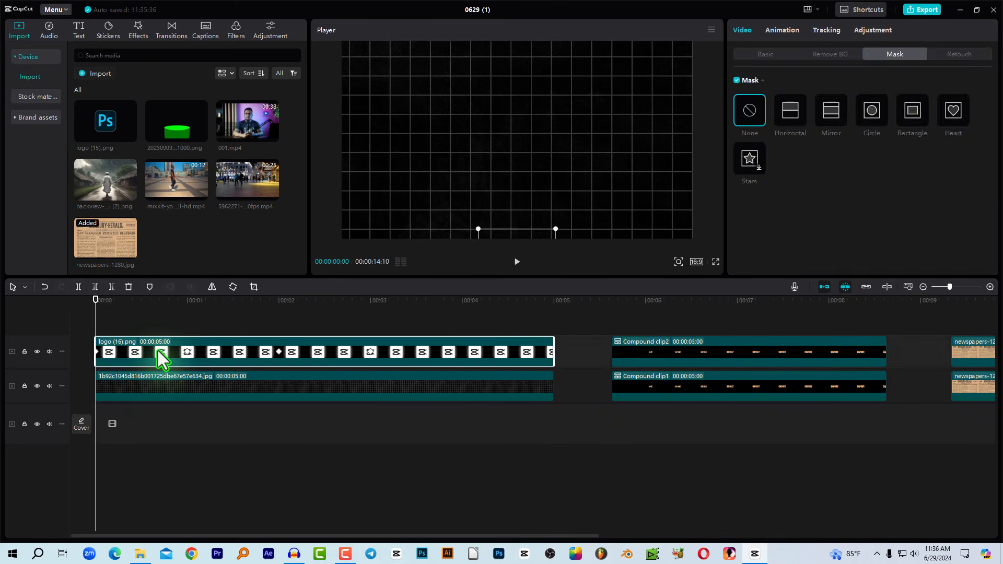
key("Delete")
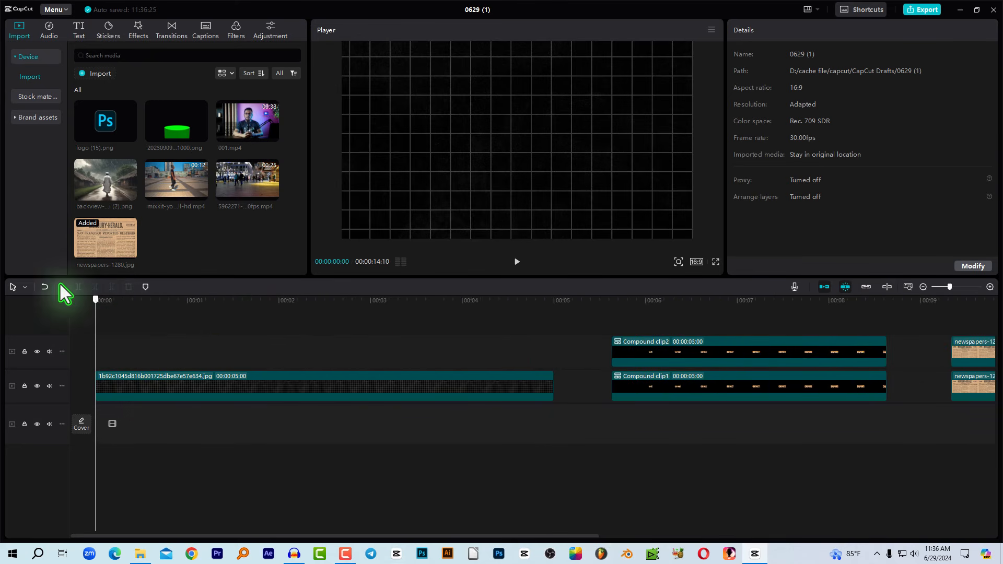
Add a fresh logo (16).png at 00:00:00:00 and place it on the track above the grid background clip.
scroll(171, 130, "up", 1)
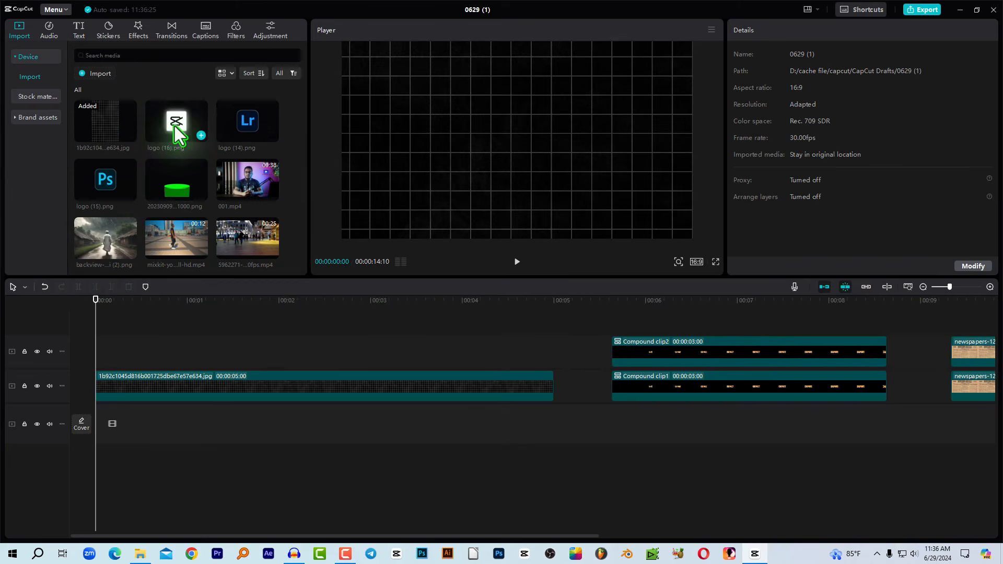
left_click(175, 126)
left_click(200, 135)
left_click(255, 390)
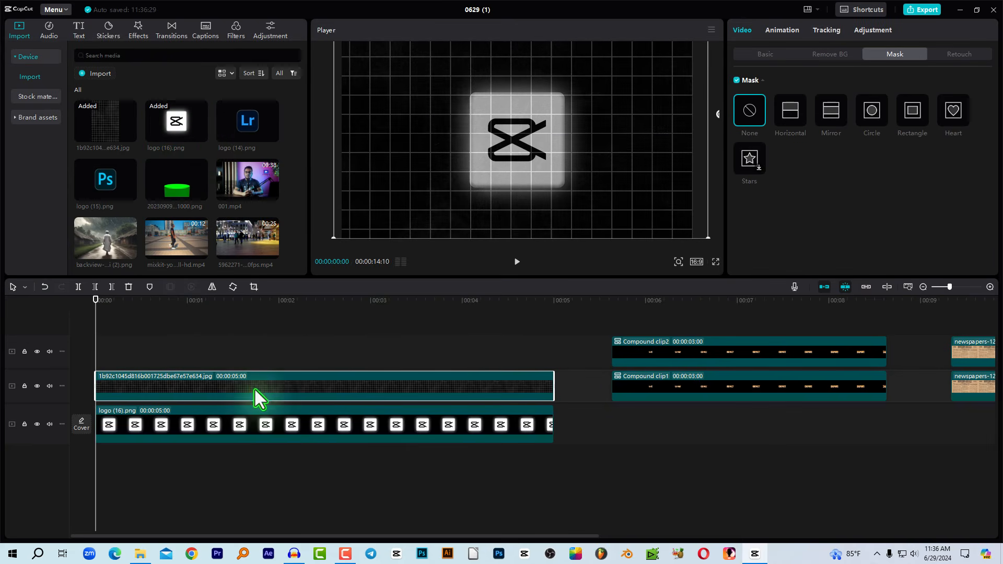
left_click(764, 55)
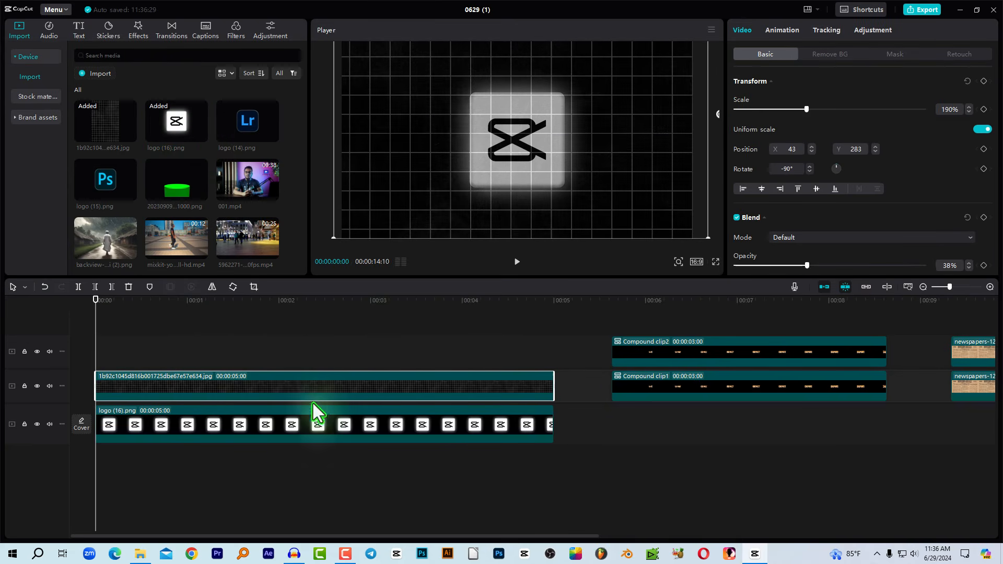
left_click_drag(313, 405, 214, 393)
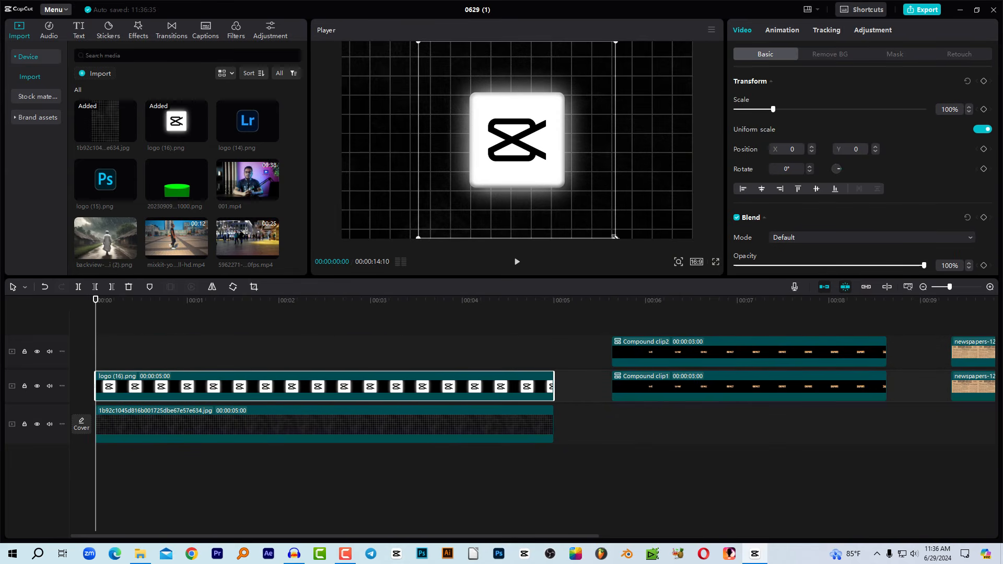
Scale the logo to 68% and keyframe its position at 00:00:00:00 below the frame at X 0, Y -1586.
left_click_drag(613, 235, 584, 207)
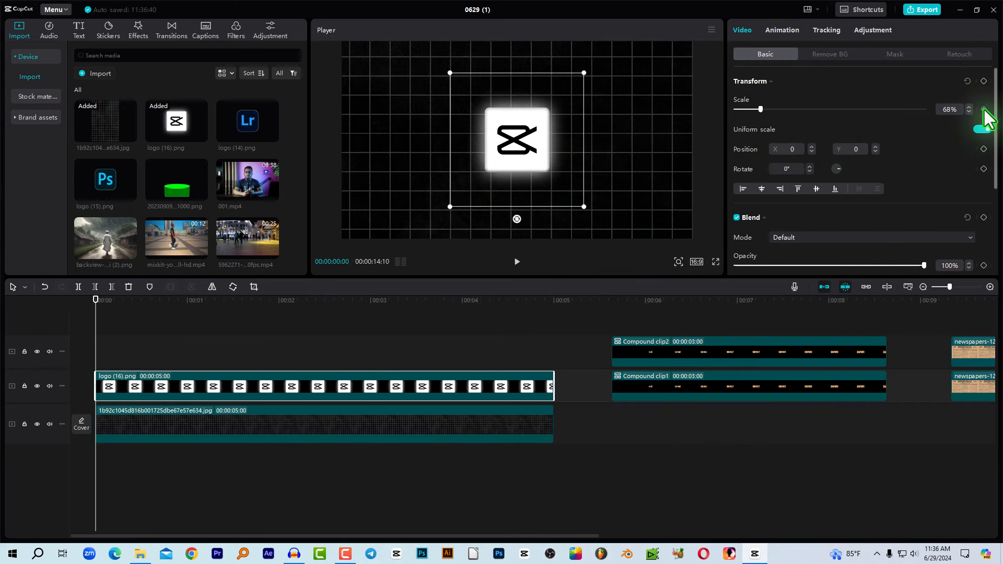
left_click(984, 149)
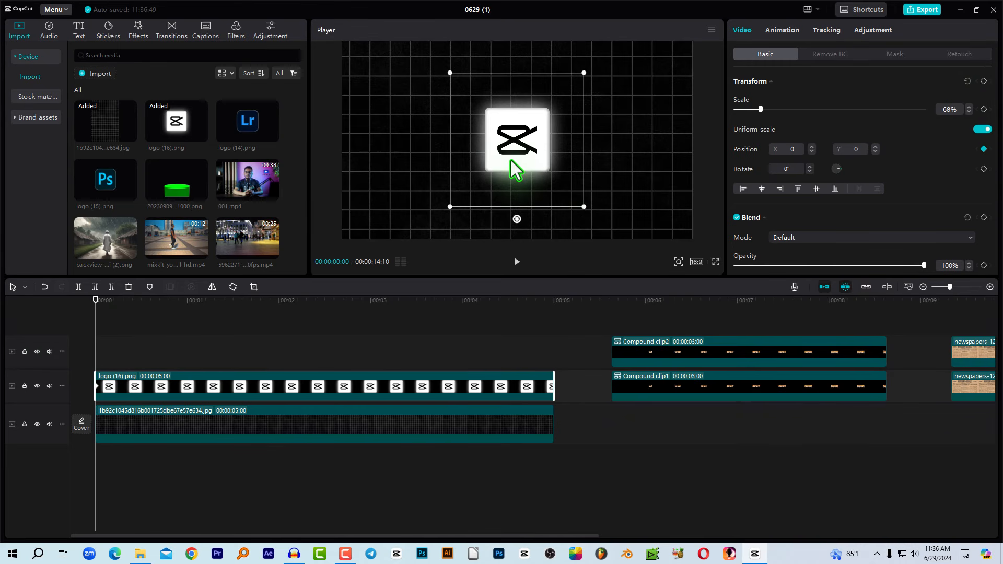
left_click_drag(511, 165, 501, 317)
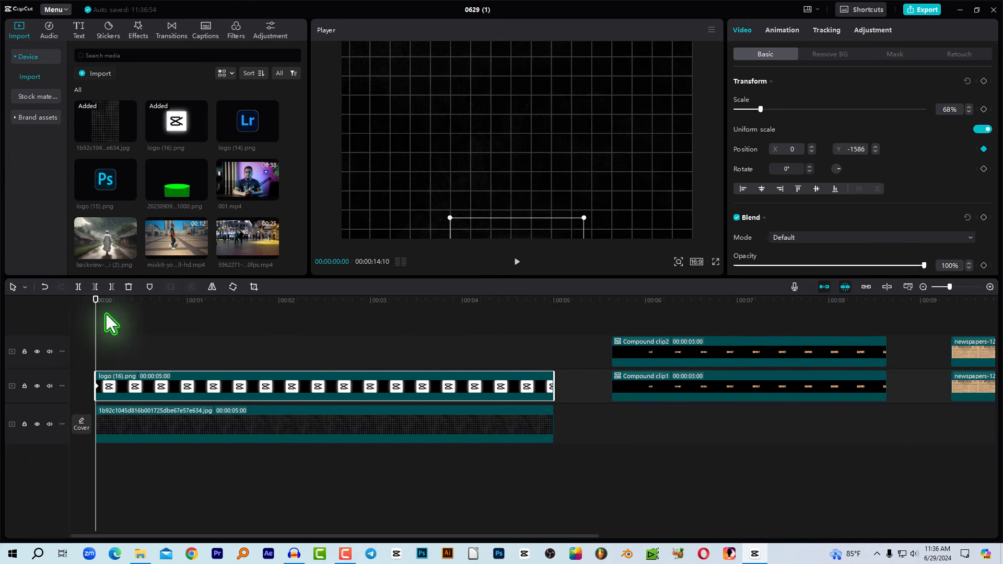
At 00:00:02:00, move the logo up to the frame's centre at position 0, 0 as a second keyframe.
left_click(163, 304)
left_click_drag(163, 304, 279, 290)
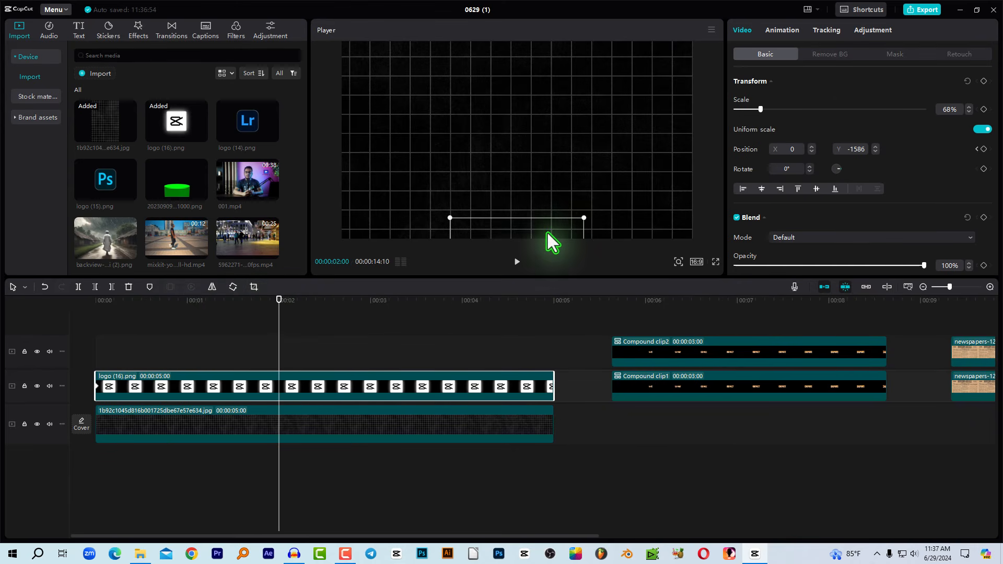
left_click_drag(547, 233, 562, 97)
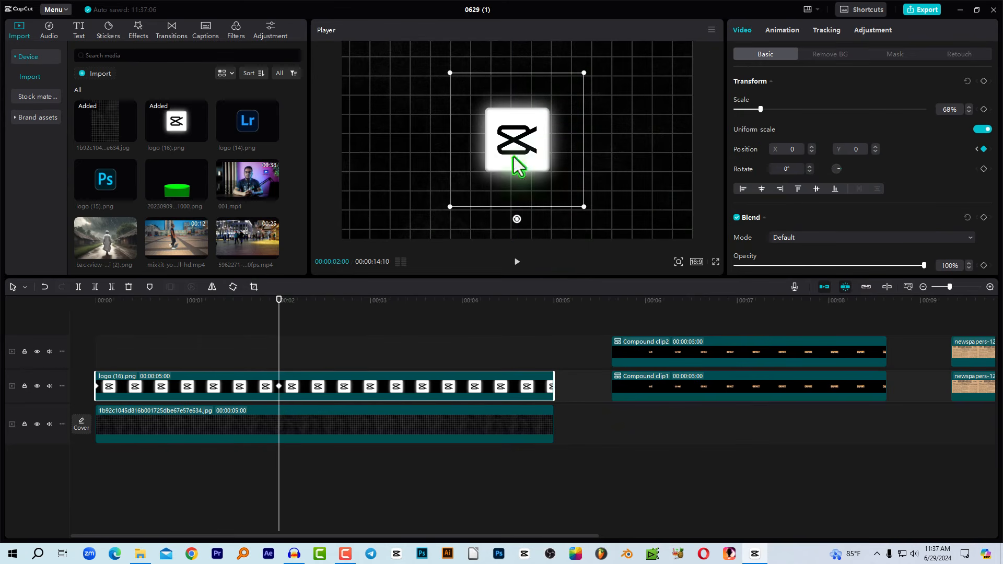
Play the logo's rise from the timeline's start several times to check the speed of its motion.
left_click(162, 467)
key("space")
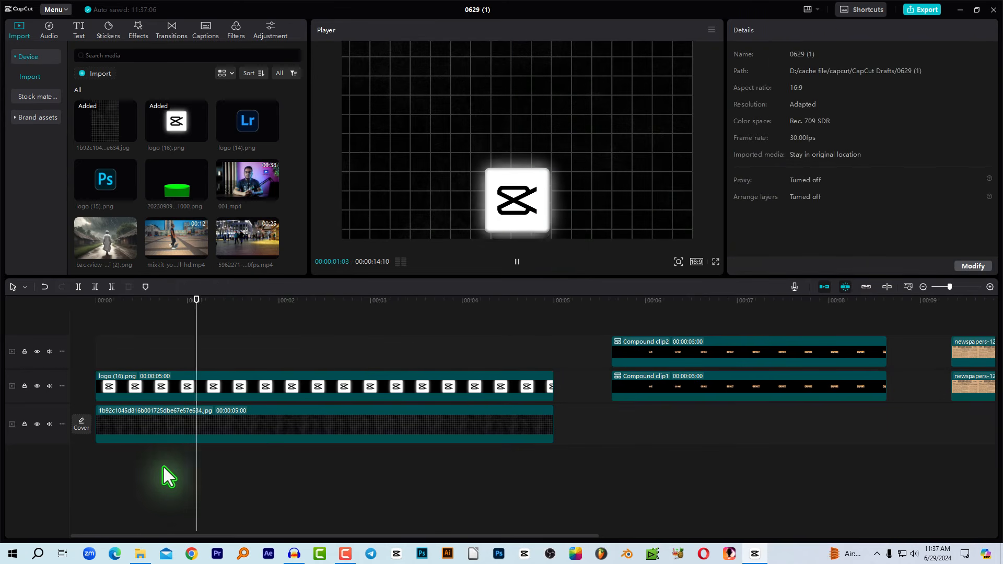
left_click(319, 389)
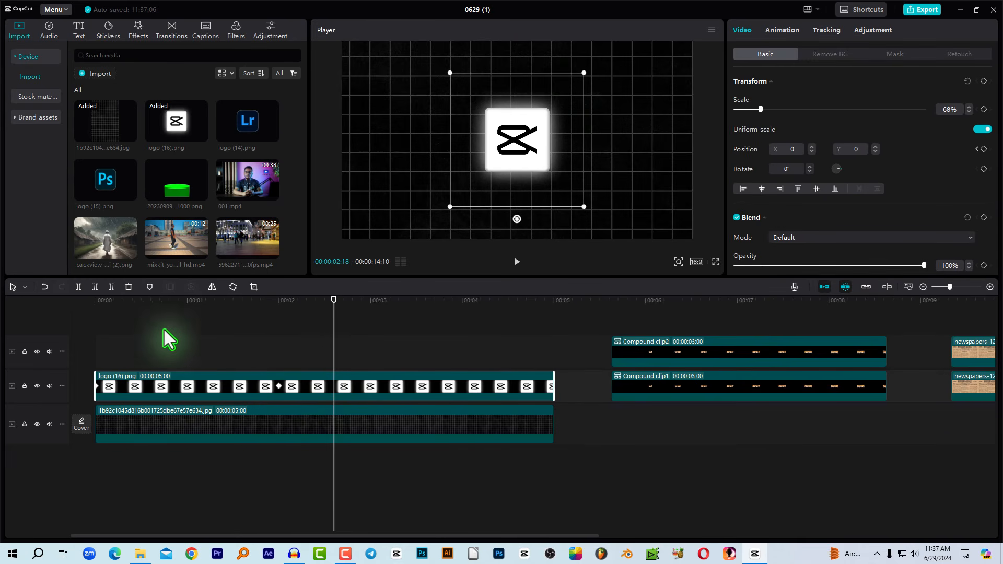
left_click_drag(190, 306, 76, 302)
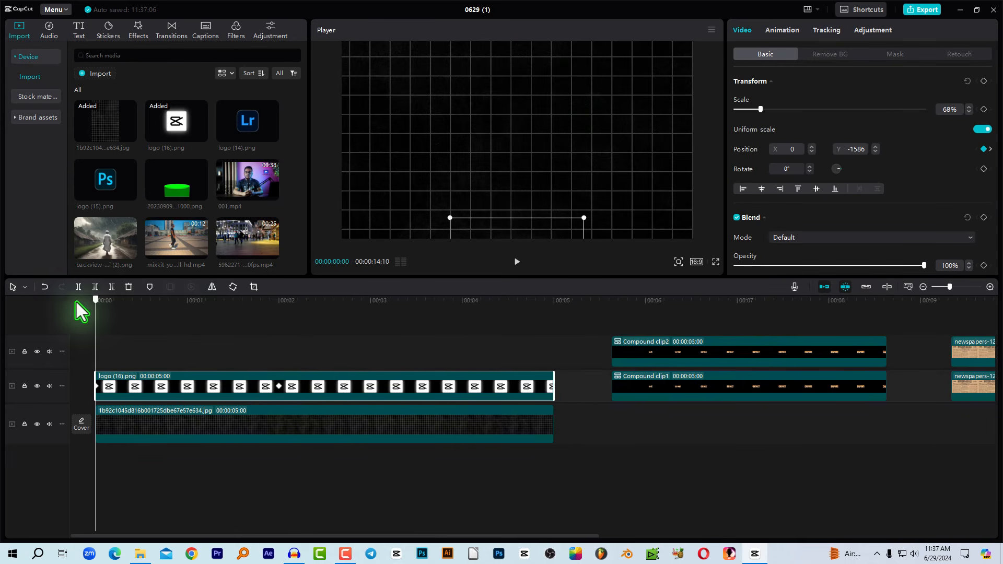
left_click(155, 510)
key("space")
left_click(215, 453)
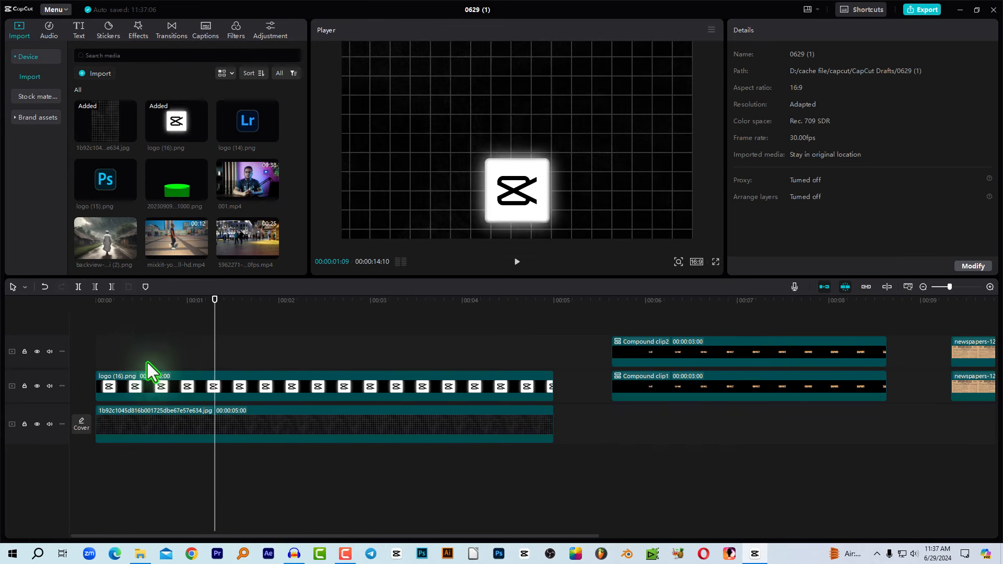
left_click_drag(129, 302, 111, 301)
key("space")
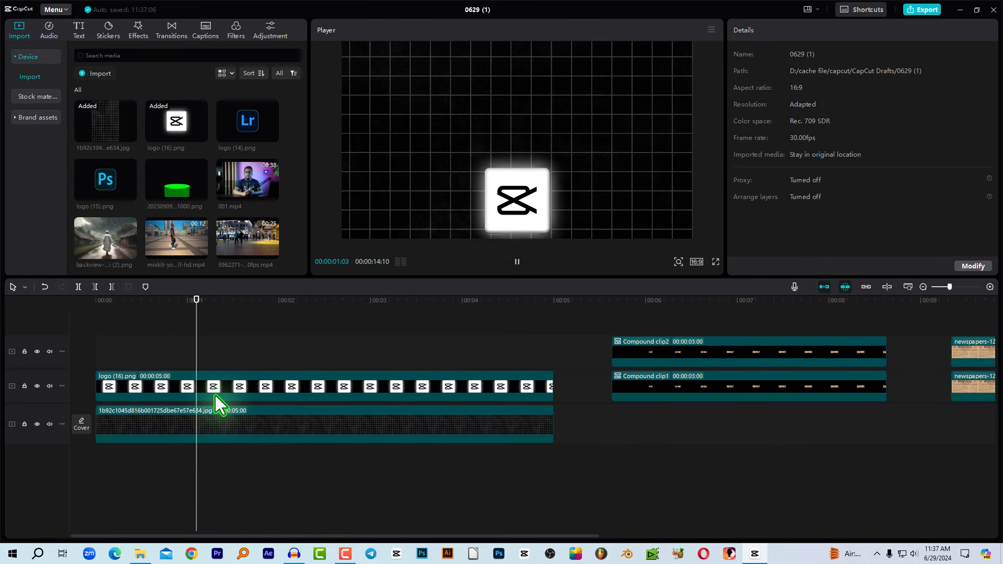
key("space")
left_click(193, 389)
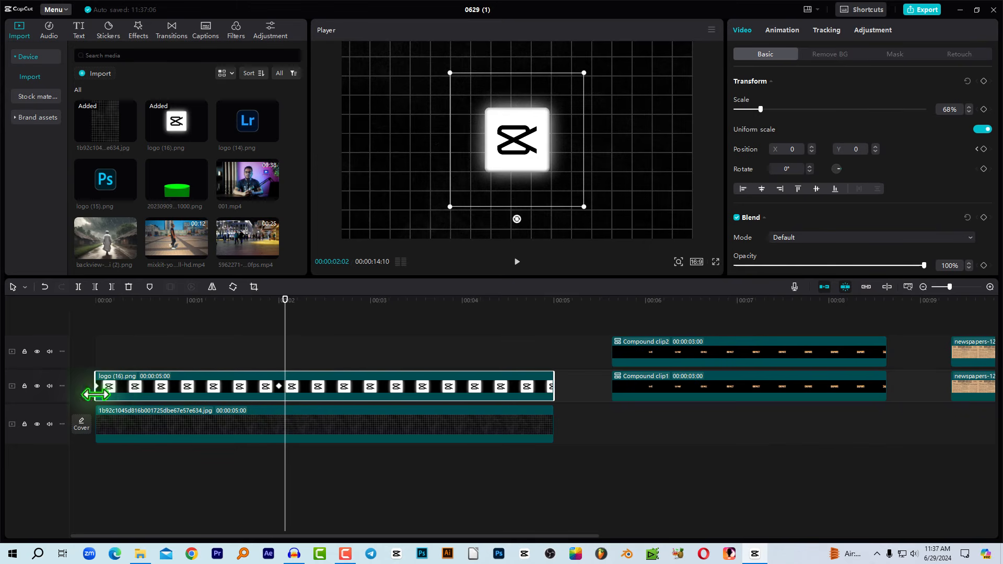
Show the logo (16).png clip's Transform keyframes on the timeline and expand the Y position curve.
left_click_drag(156, 303, 184, 311)
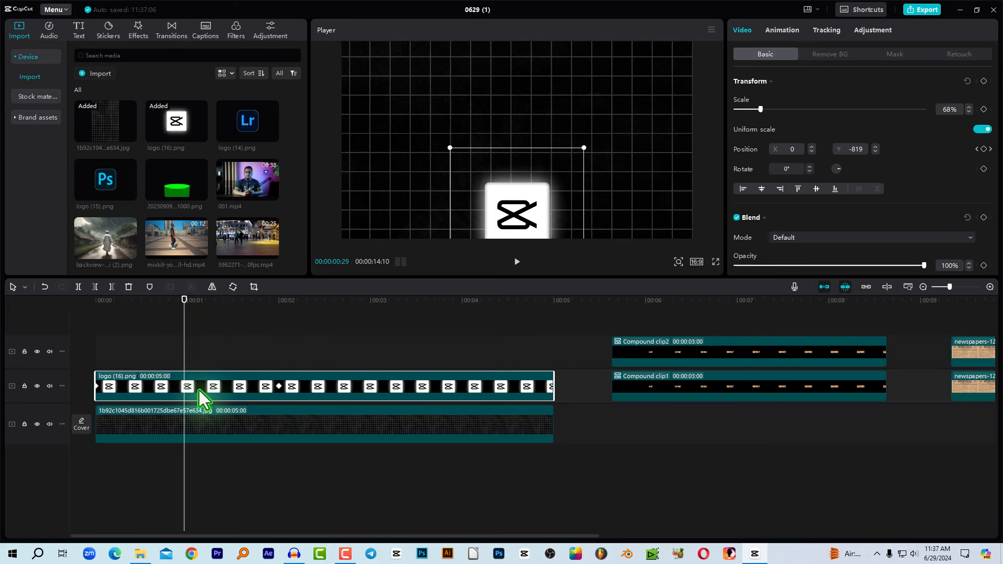
key("alt+k")
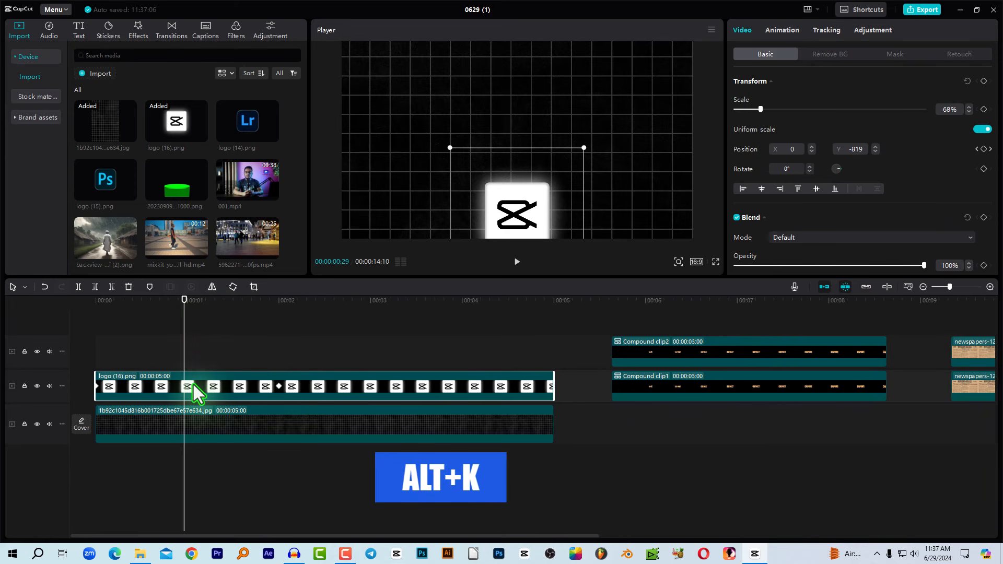
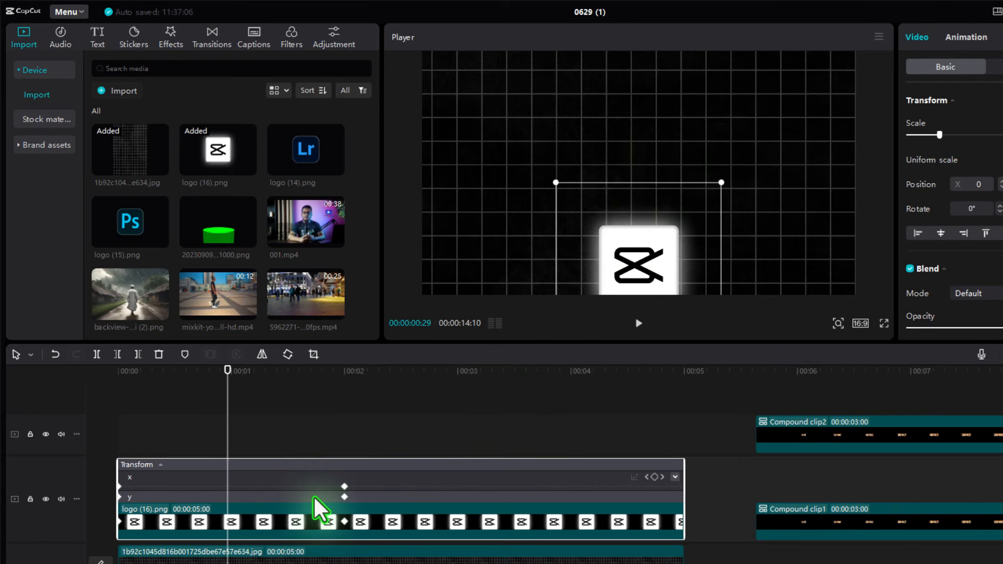
left_click(257, 495)
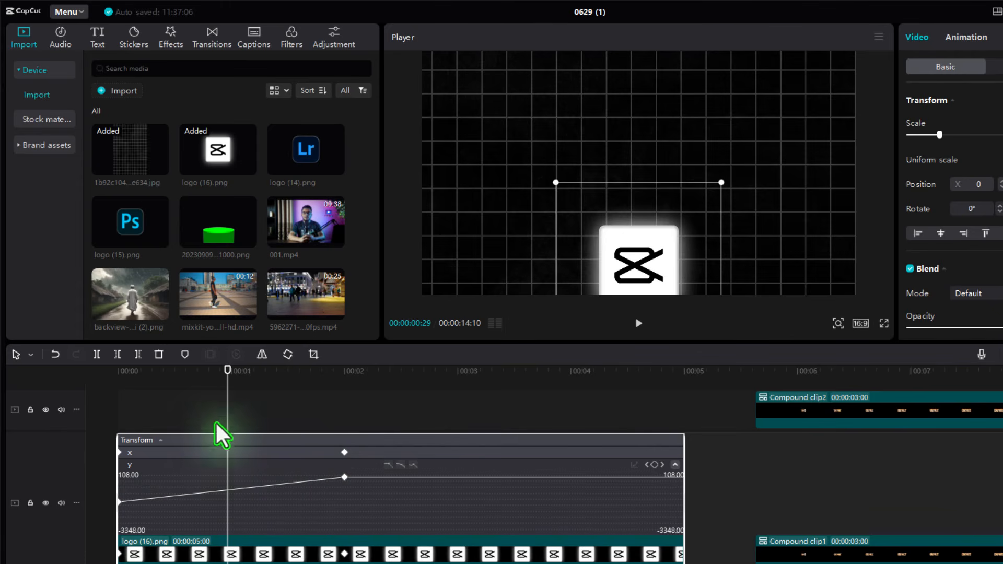
Scrub and play between the logo's two keyframes to compare its motion with the Y position curve.
left_click_drag(220, 374, 111, 430)
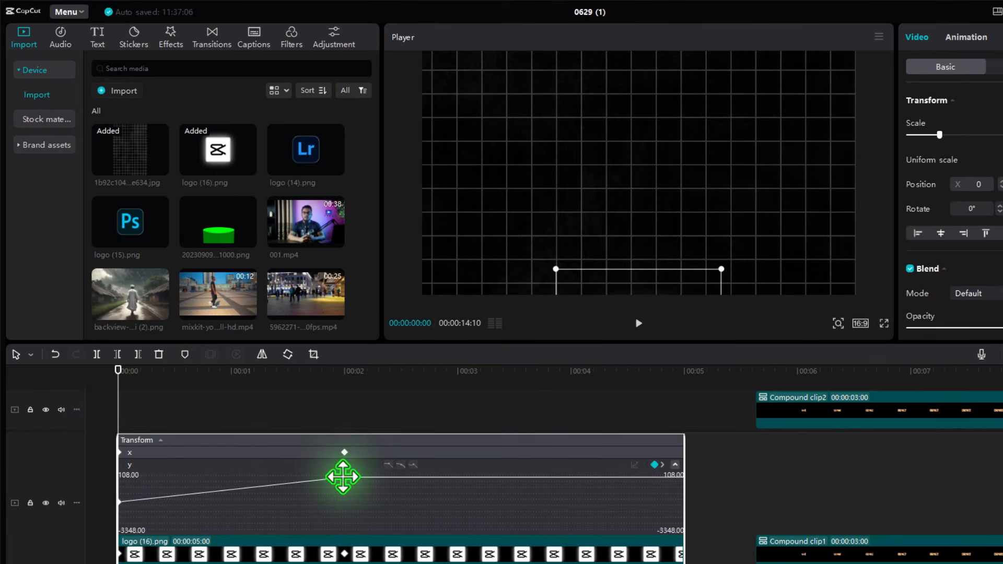
left_click_drag(149, 378, 343, 417)
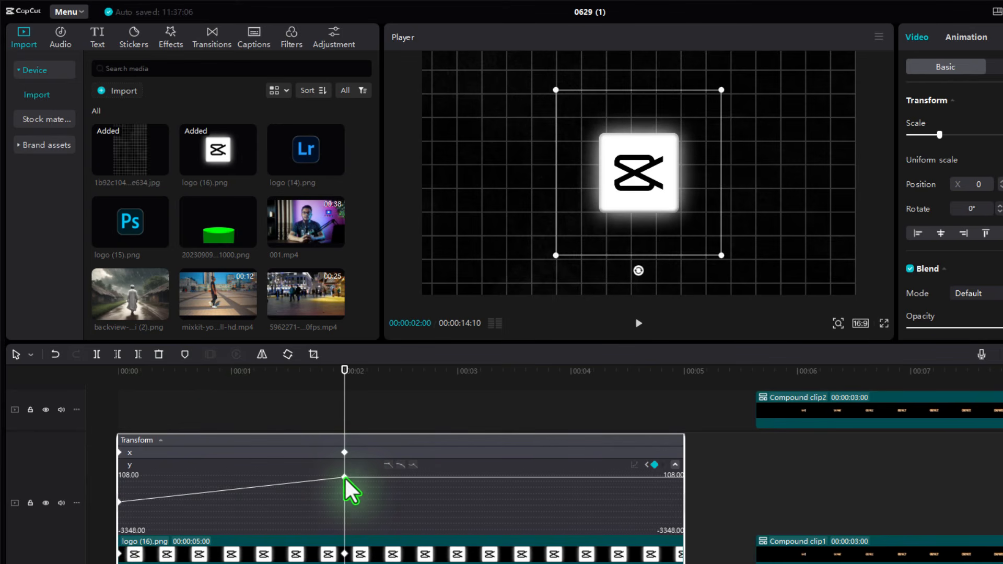
left_click_drag(231, 377, 119, 387)
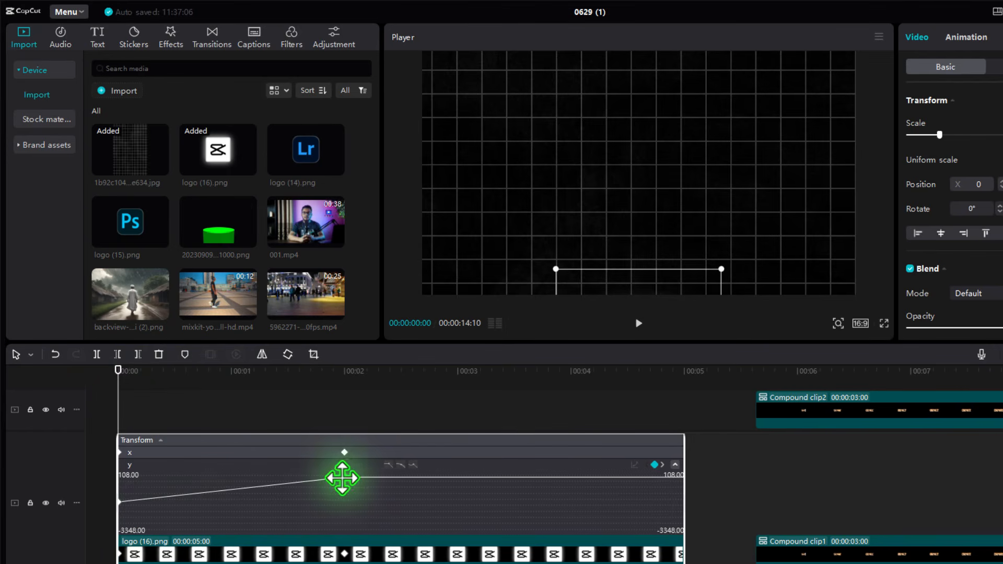
key("space")
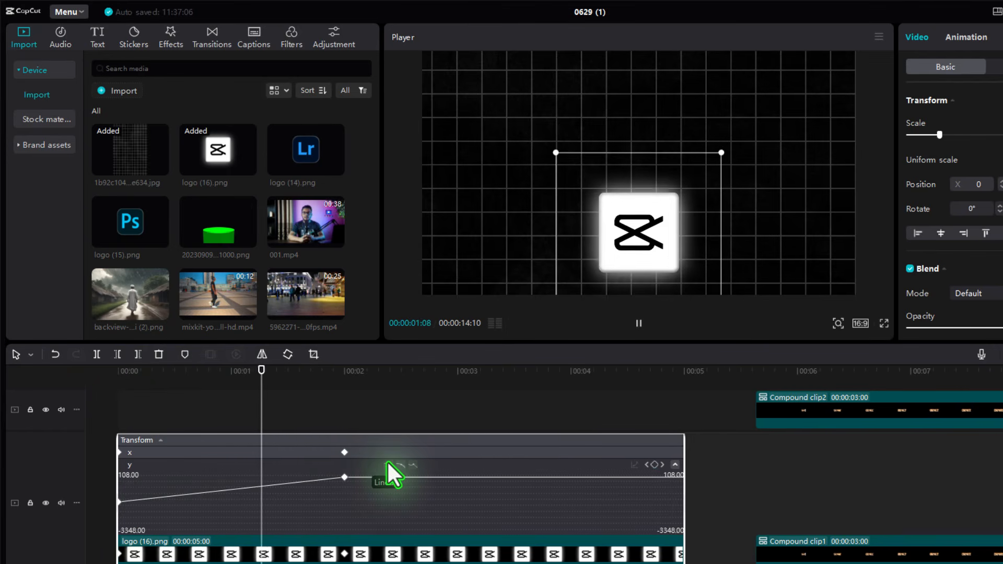
key("space")
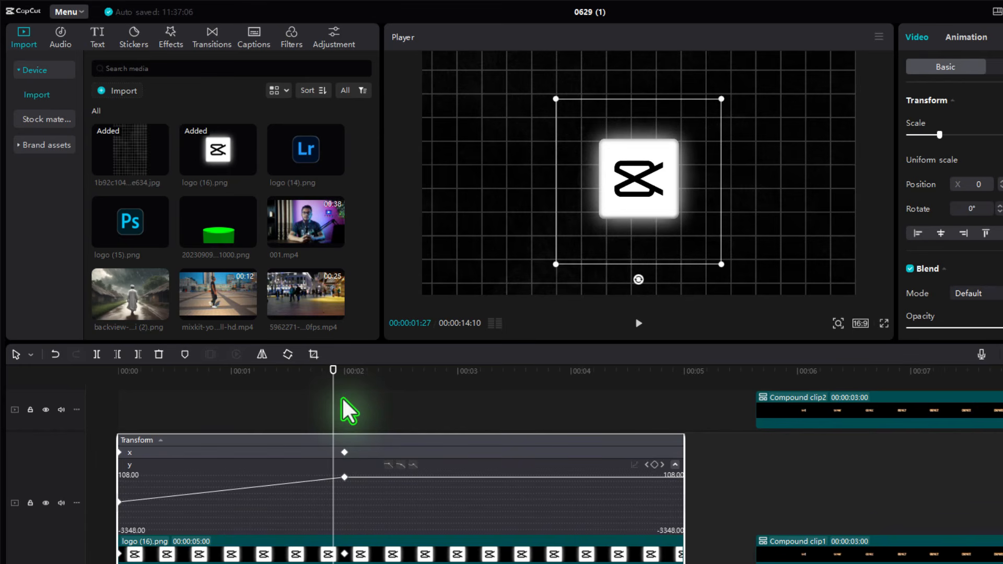
left_click(319, 379)
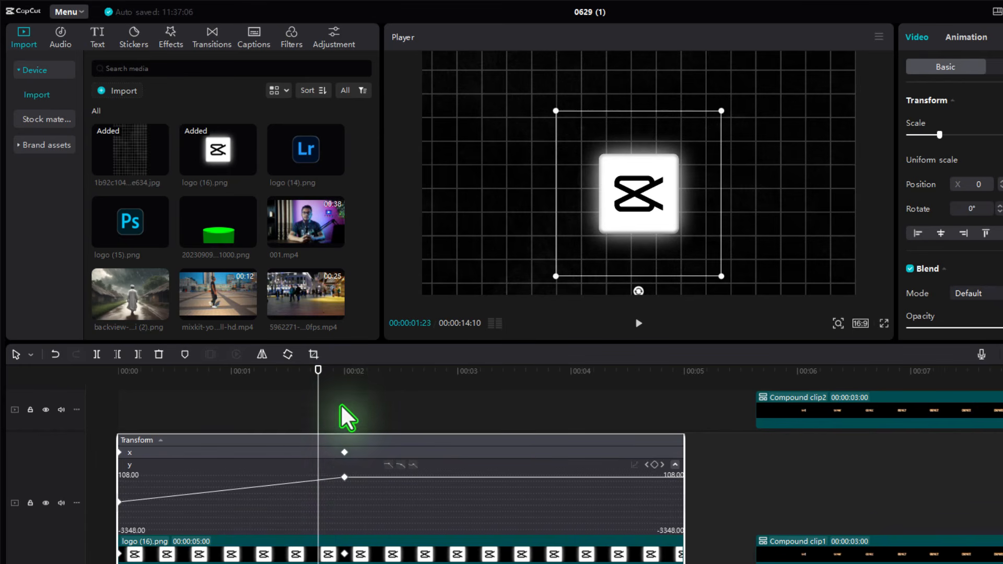
Apply the Ease Out 3 graph to the logo's Y position keyframe at 00:00:02:00.
left_click(345, 477)
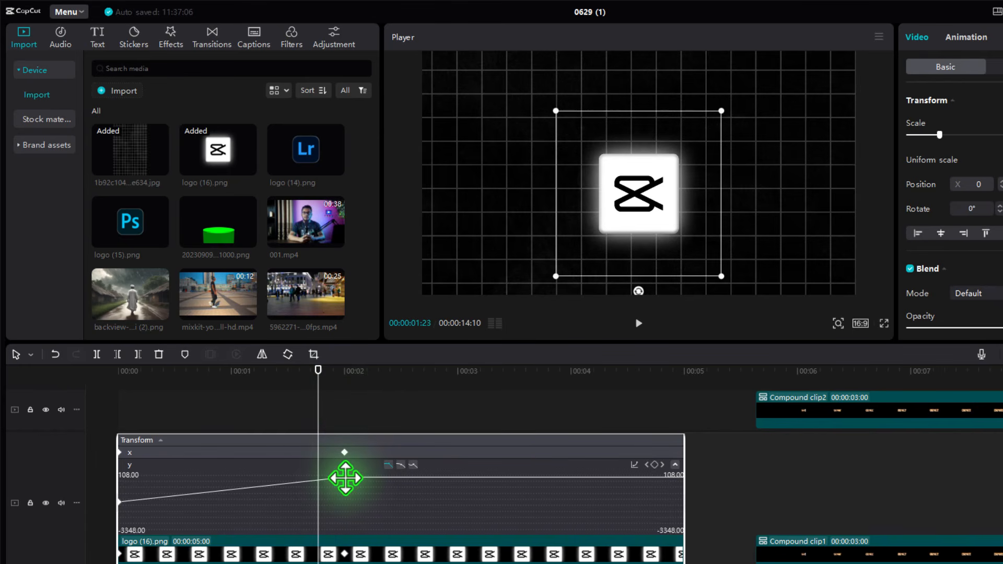
left_click_drag(346, 478, 345, 474)
right_click(346, 476)
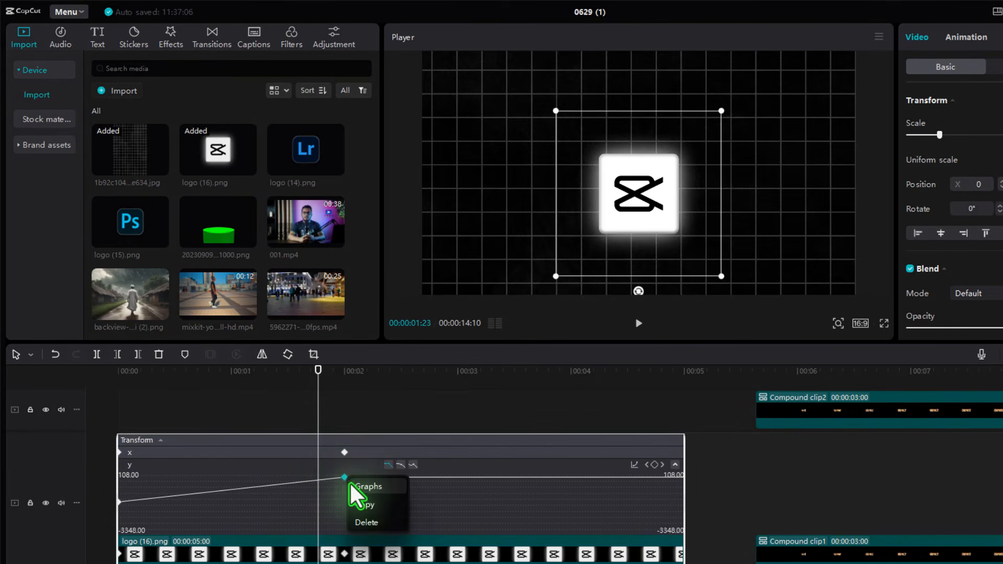
left_click(344, 479)
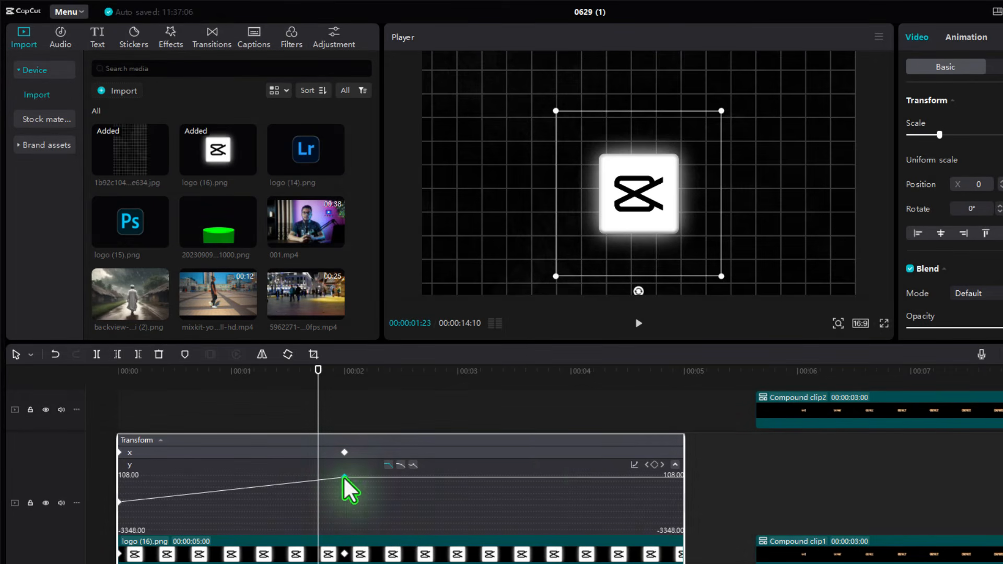
left_click(634, 465)
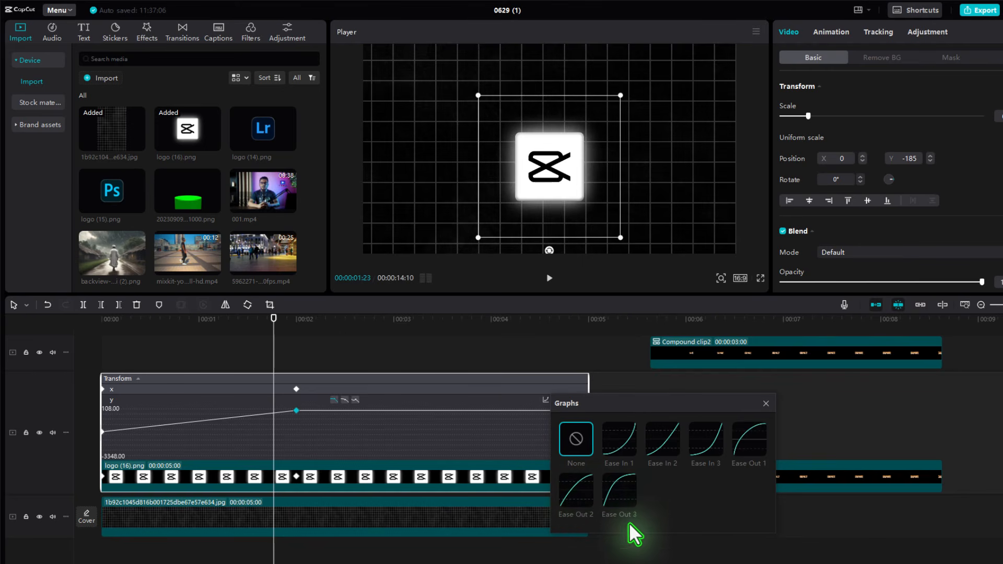
left_click(617, 494)
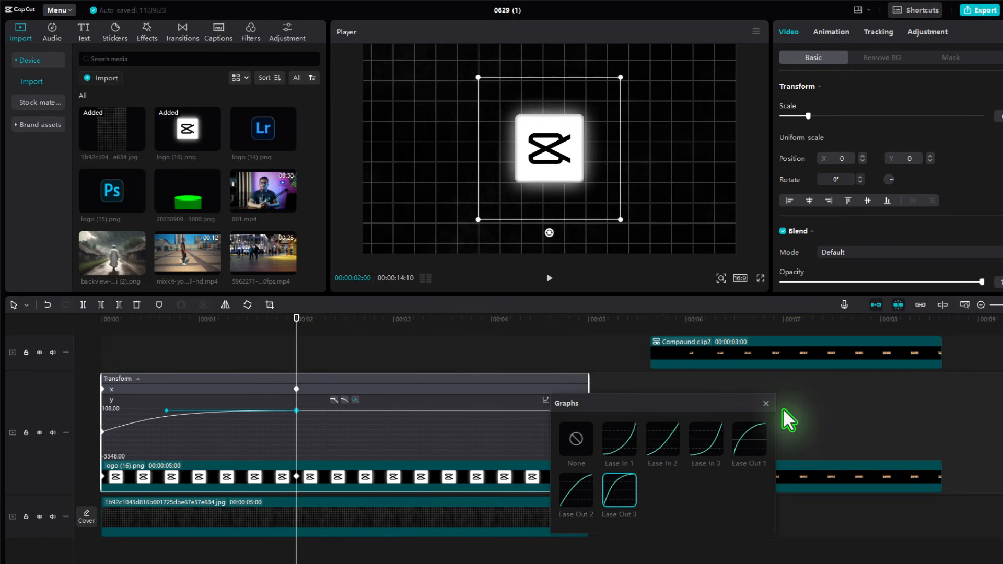
left_click(766, 404)
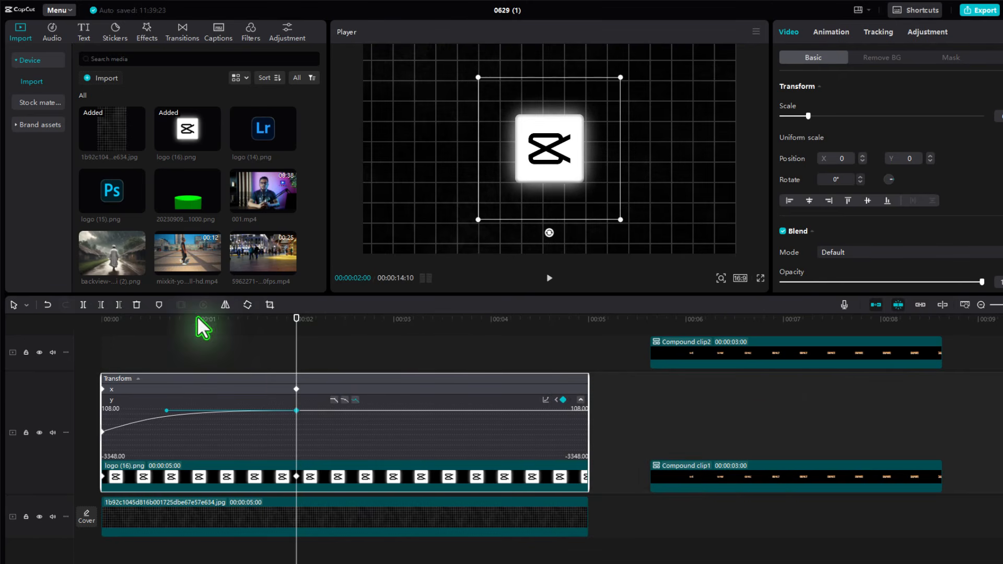
Play the logo animation from the start to review the Ease Out 3 motion.
left_click_drag(198, 319, 60, 325)
left_click(153, 541)
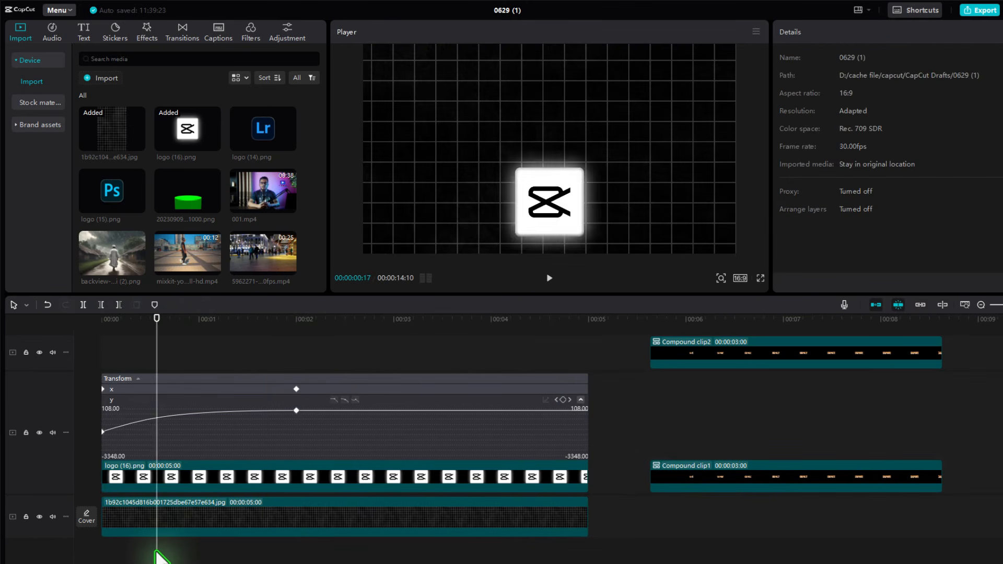
left_click(103, 320)
key("space")
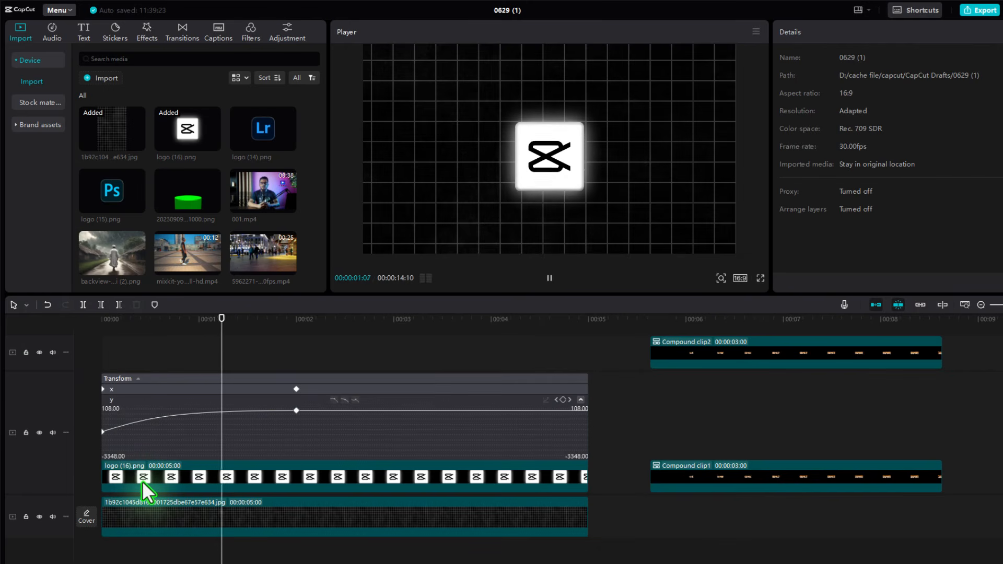
left_click(71, 321)
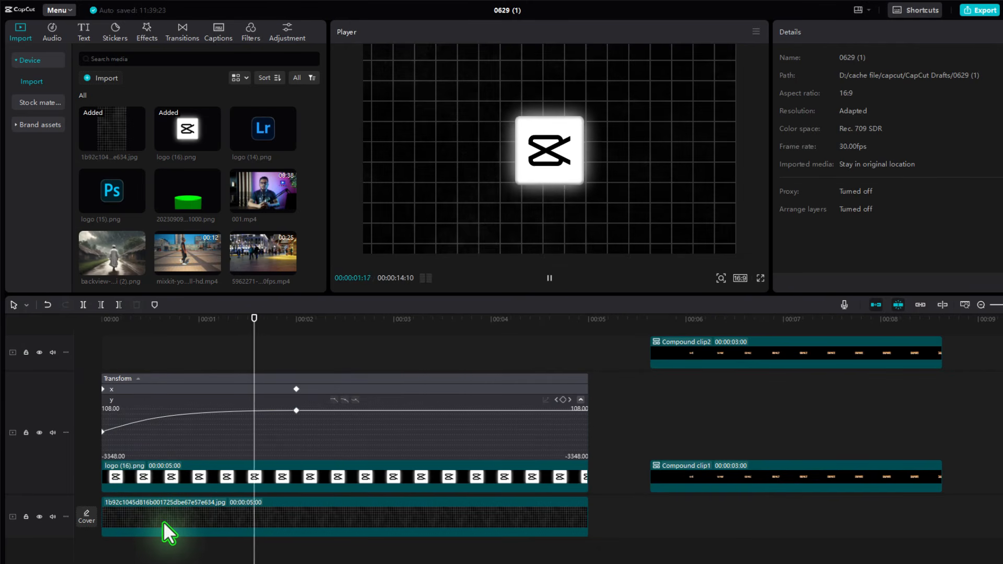
key("space")
Lengthen the curve handle of the logo's second Y keyframe towards the clip's start and replay the animation.
left_click(297, 411)
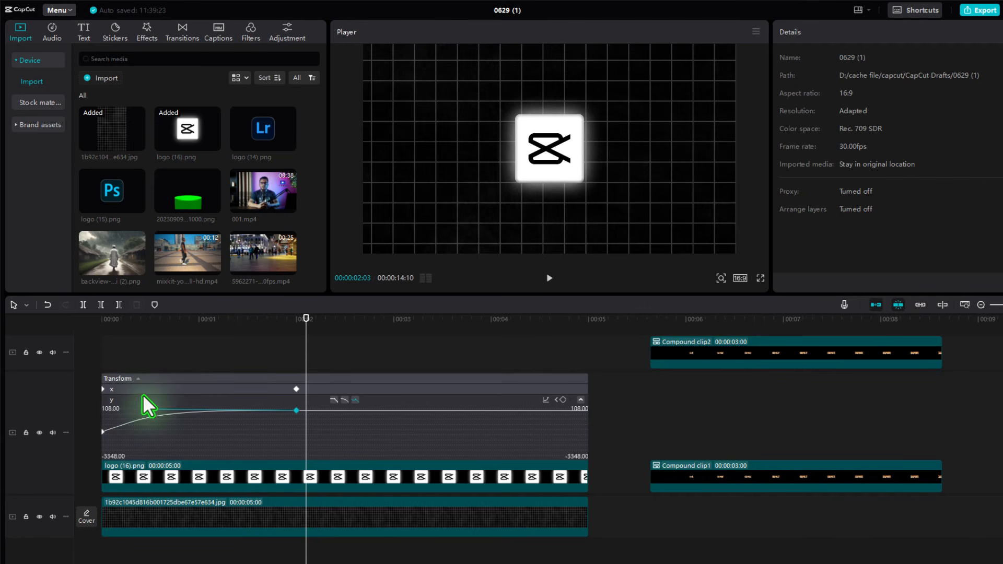
left_click(90, 325)
key("space")
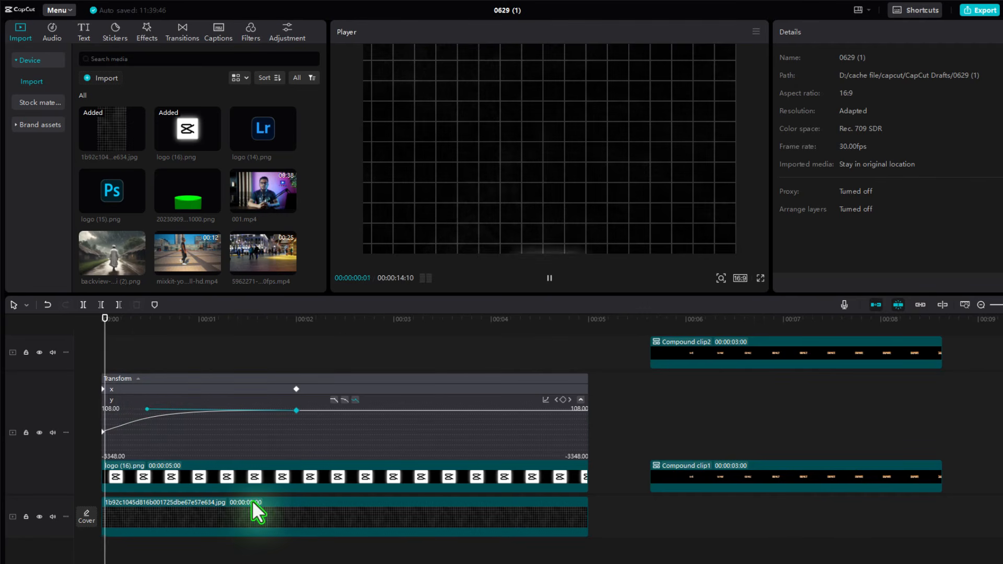
key("space")
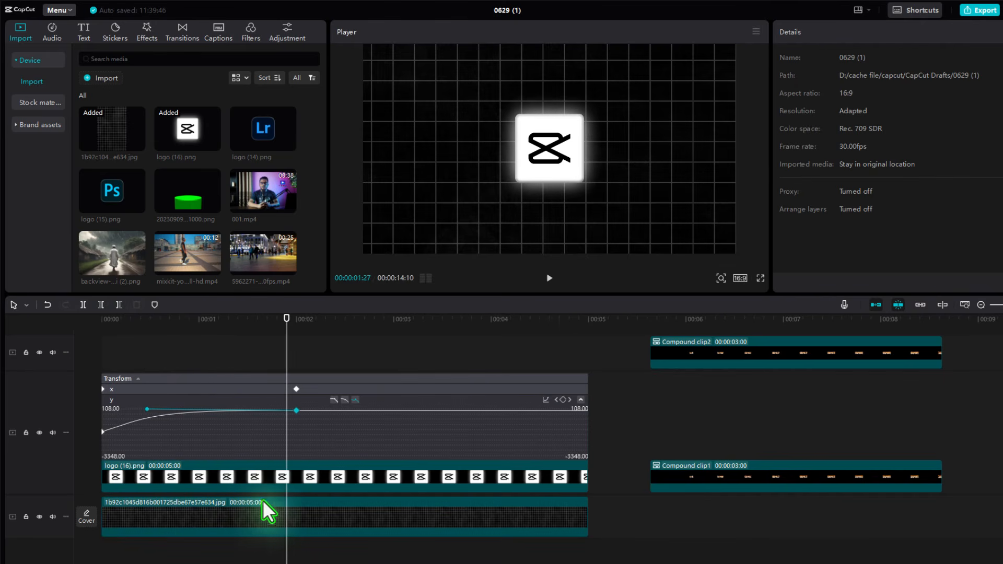
Apply the Ease In 1 graph to the logo's second Y position keyframe and play the animation from the start.
left_click(544, 399)
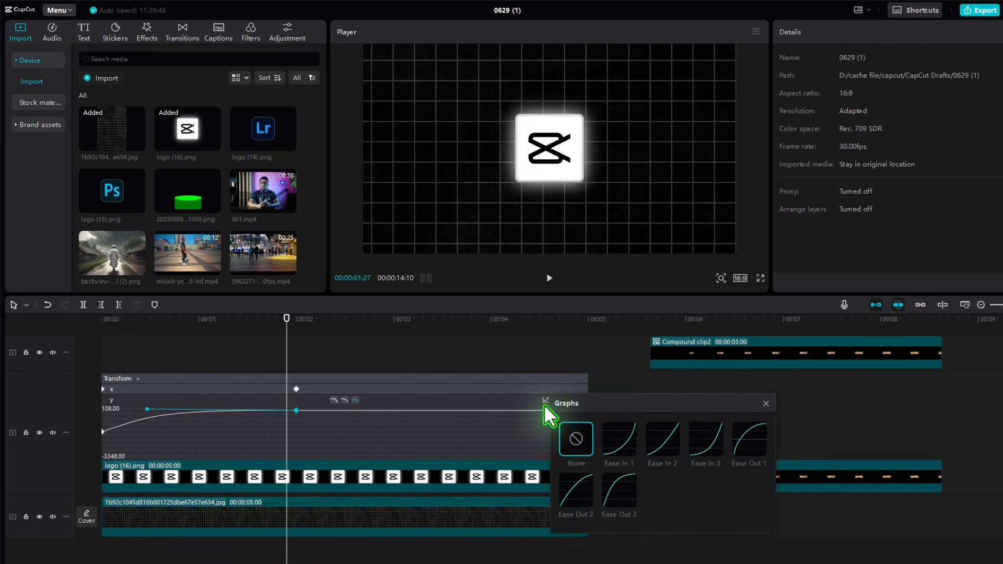
left_click(623, 436)
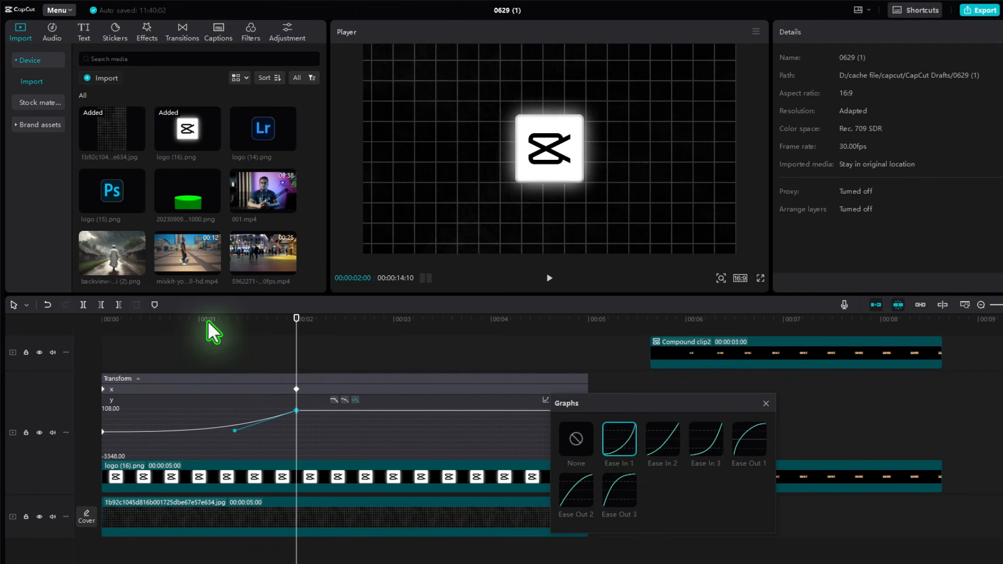
left_click(766, 404)
left_click_drag(204, 320, 28, 324)
key("space")
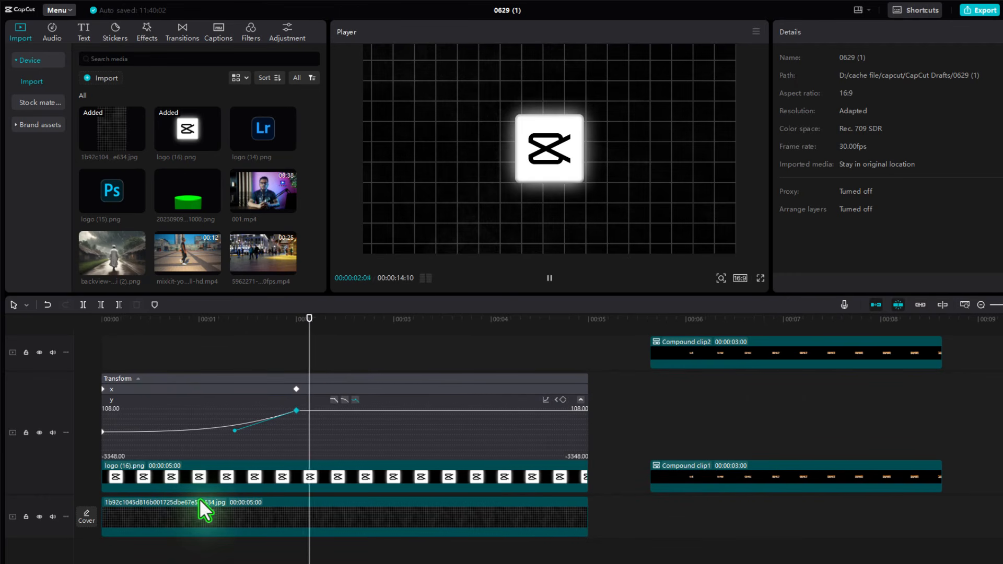
key("space")
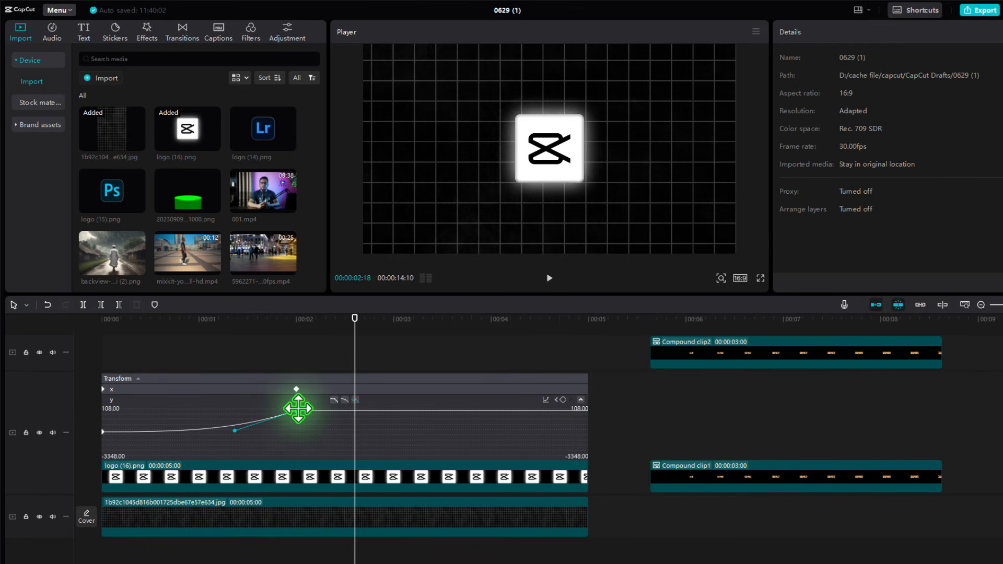
right_click(293, 410)
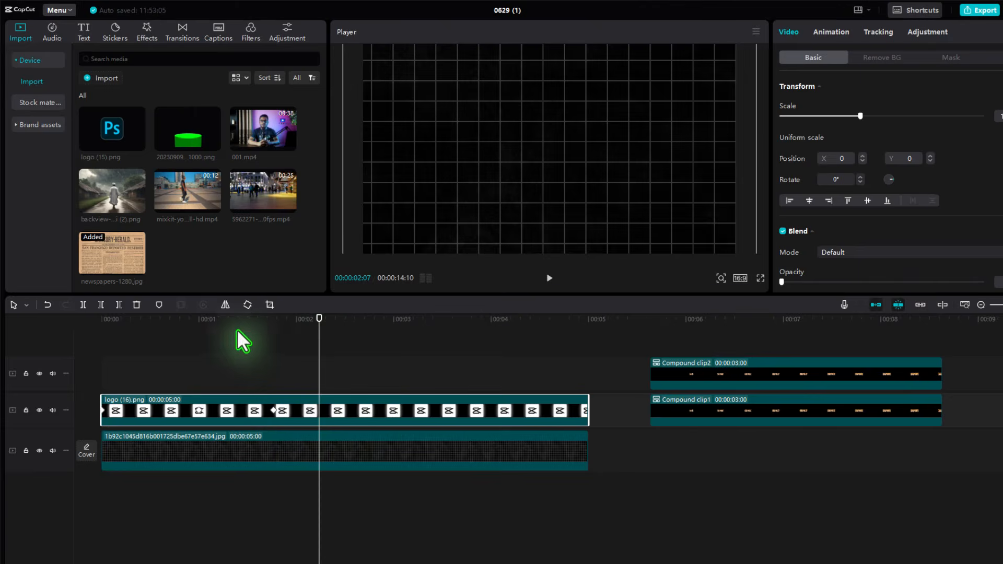
Add logo (15).png at 00:00:00:00 on the track above the logo (16).png clip.
left_click_drag(238, 330, 153, 342)
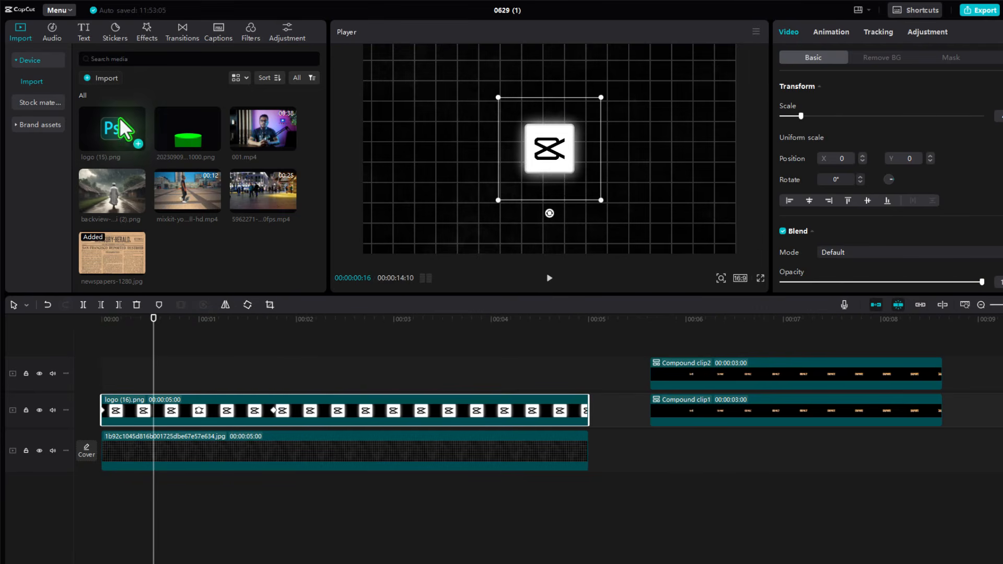
left_click_drag(116, 142, 109, 386)
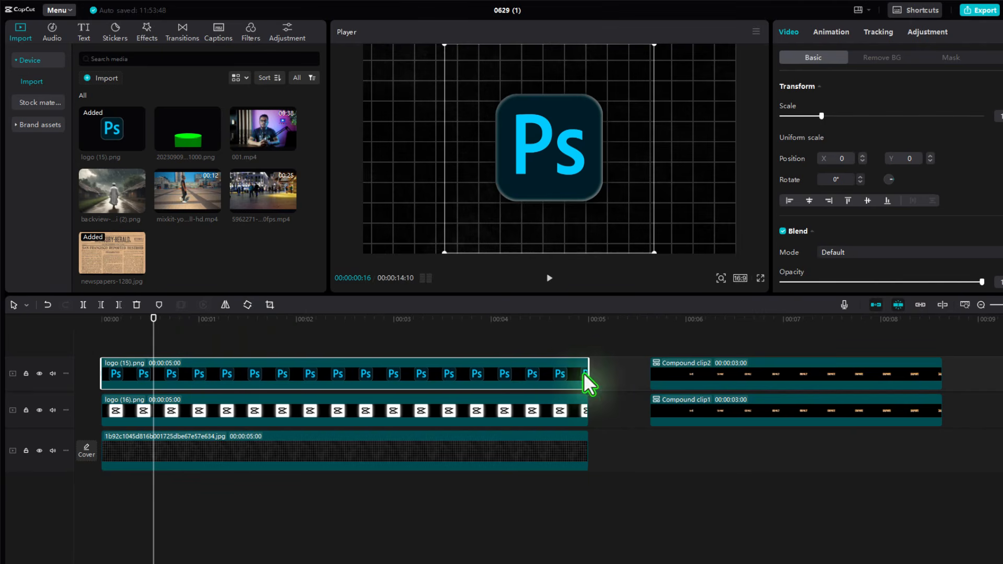
Shorten the logo (15).png clip to 00:00:02:08, start it at 00:00:02:07 and paste logo (16).png's first keyframe at its beginning.
left_click_drag(588, 373, 482, 371)
left_click(265, 400)
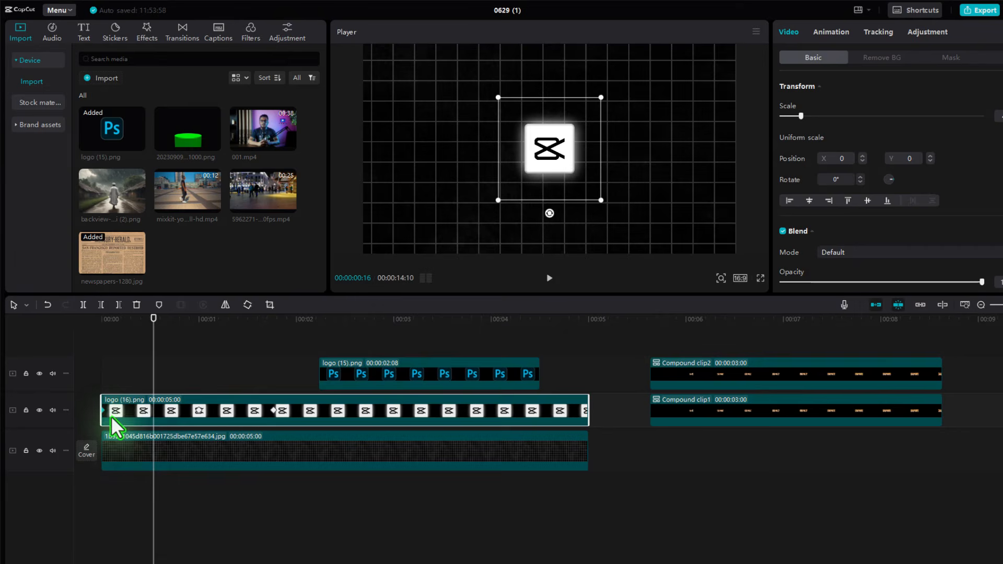
left_click(334, 365)
left_click(351, 320)
left_click_drag(351, 323, 317, 331)
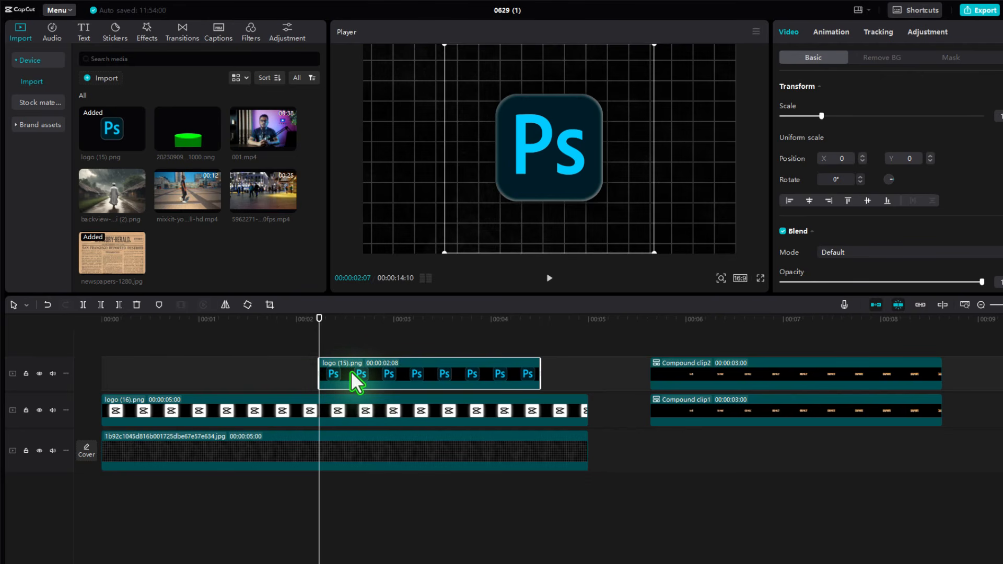
key("ctrl+shift+v")
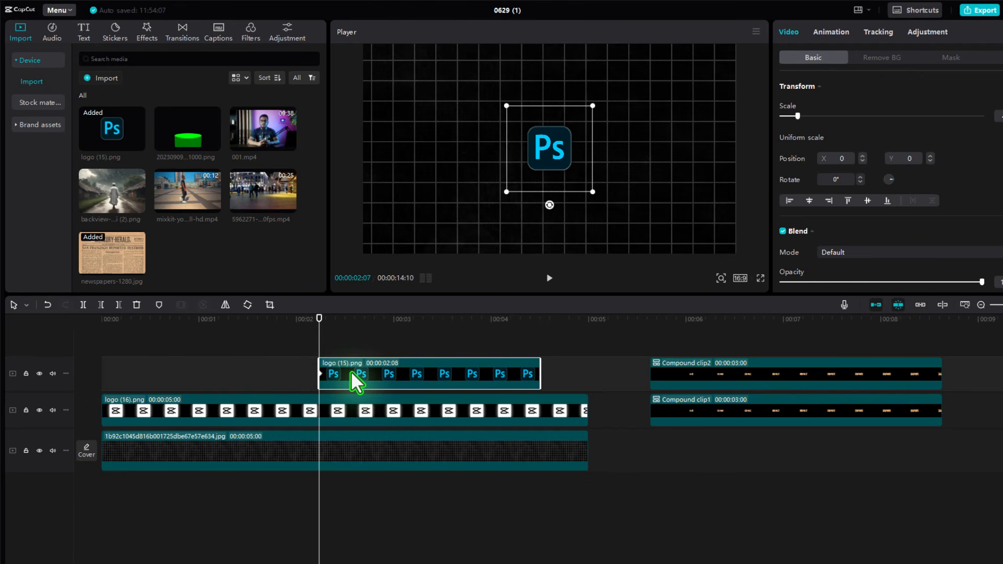
Copy logo (16).png's middle keyframe at 00:00:01:00 and paste it onto the logo (15).png clip at 00:00:02:27.
left_click(104, 415)
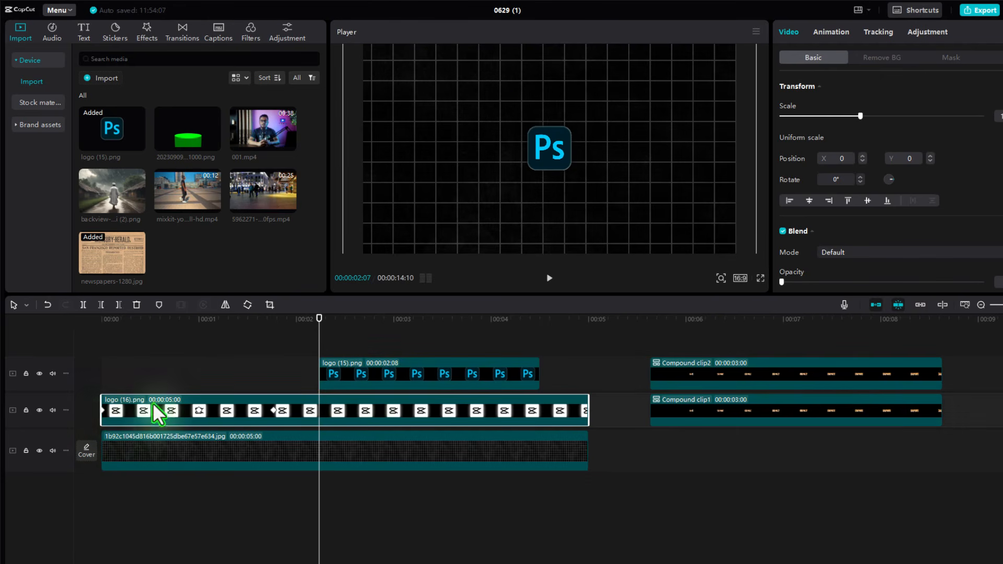
left_click(330, 376)
left_click(154, 416)
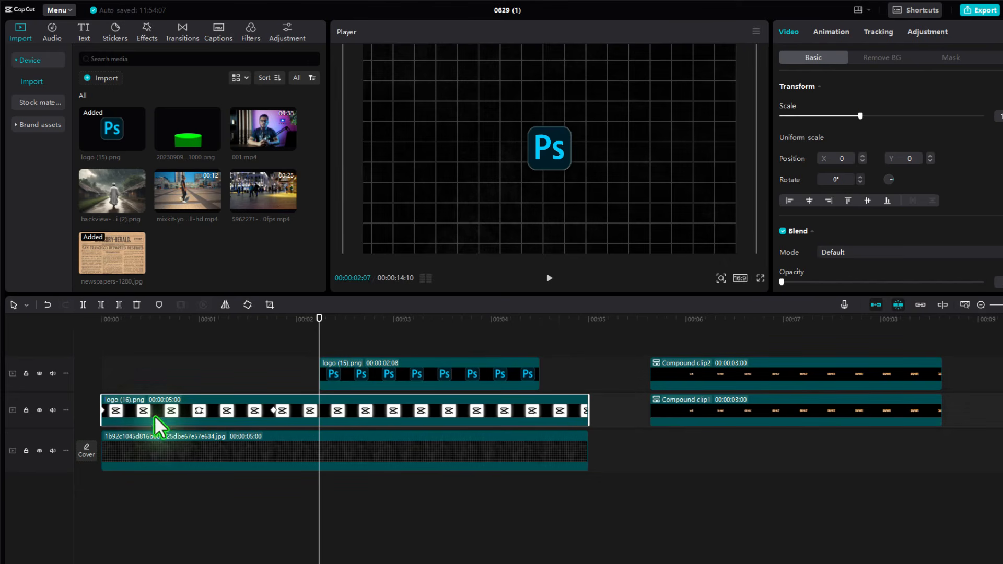
left_click_drag(180, 319, 198, 322)
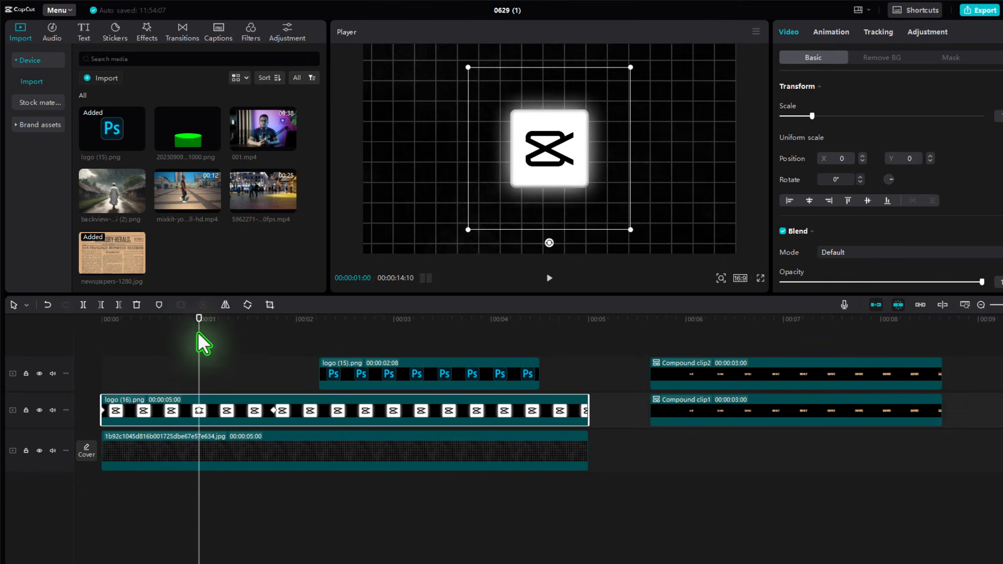
left_click(199, 411)
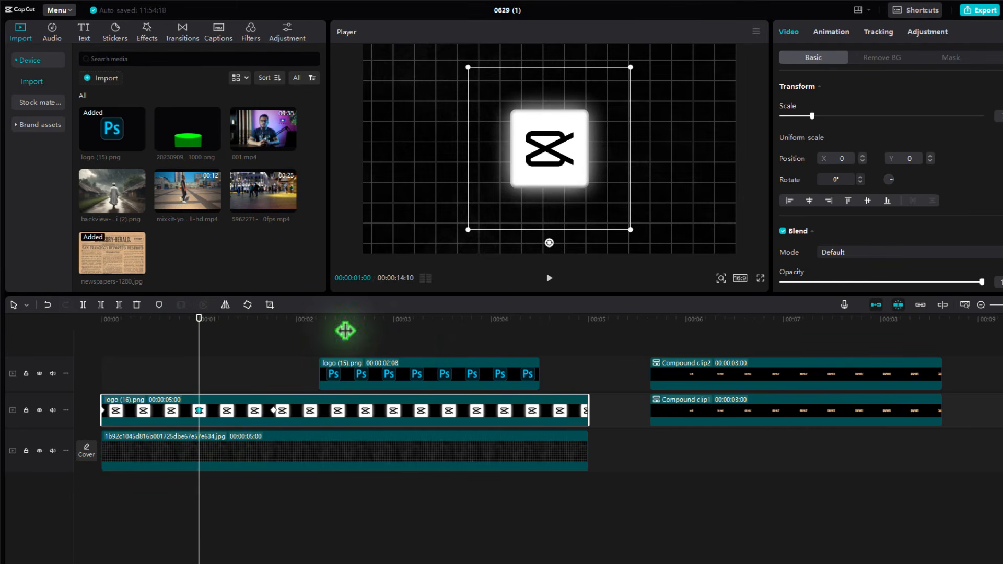
left_click(398, 322)
left_click_drag(398, 322, 384, 324)
left_click(381, 370)
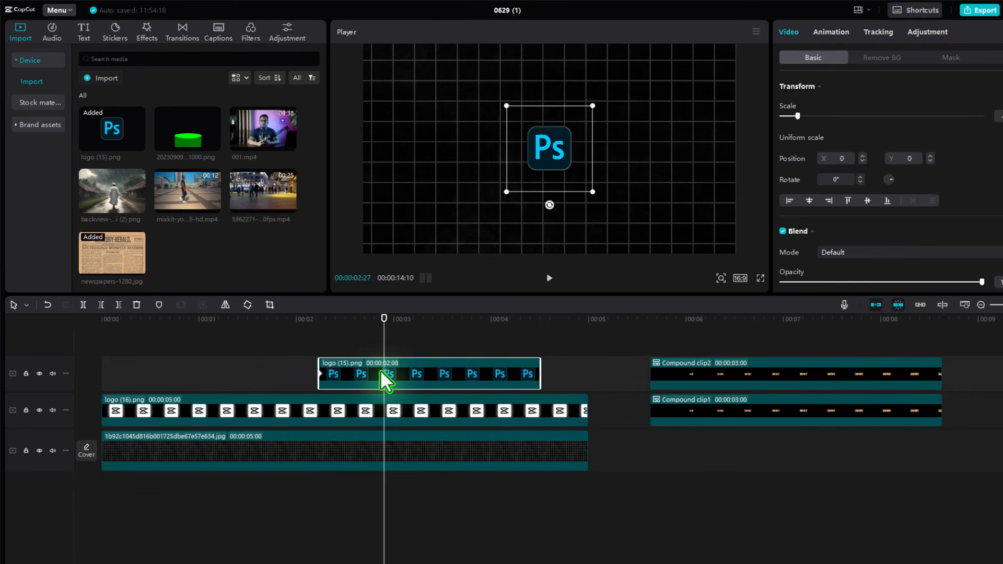
right_click(380, 370)
left_click(367, 372)
Copy logo (16).png's last keyframe at 00:00:01:23 and paste it onto the logo (15).png clip at 00:00:03:16.
left_click(277, 407)
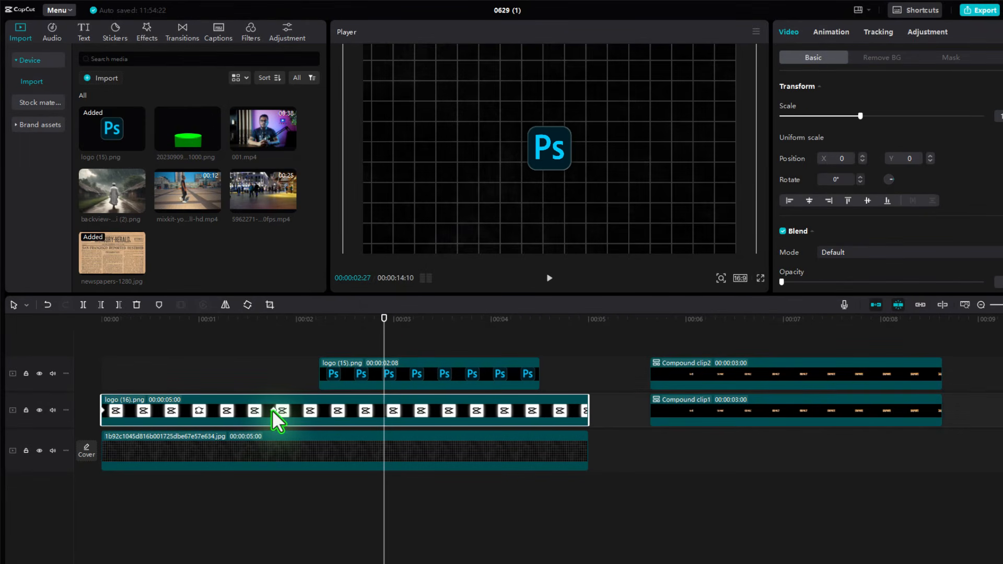
left_click(273, 410)
right_click(273, 413)
left_click(282, 419)
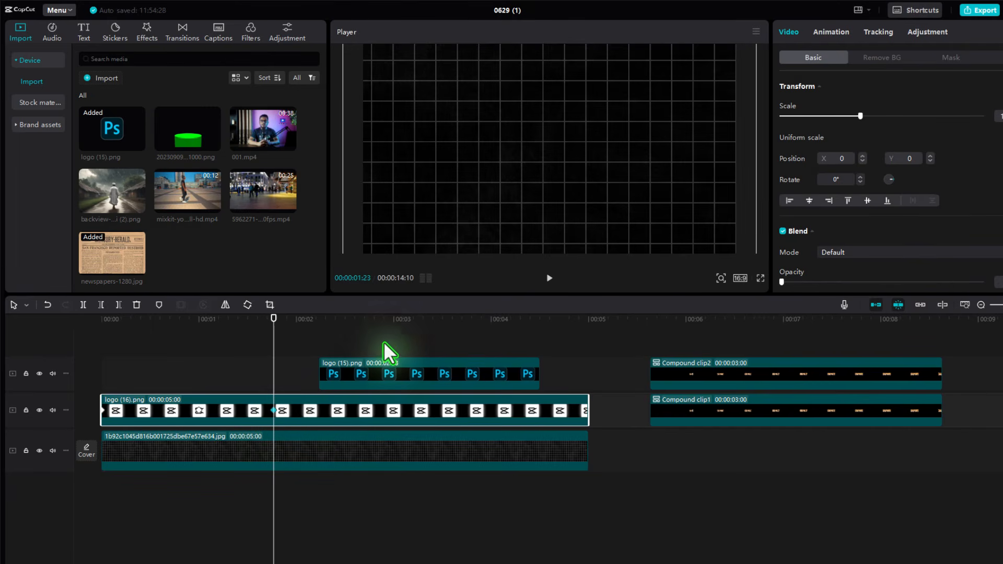
left_click(391, 336)
left_click(392, 366)
left_click_drag(420, 333, 446, 332)
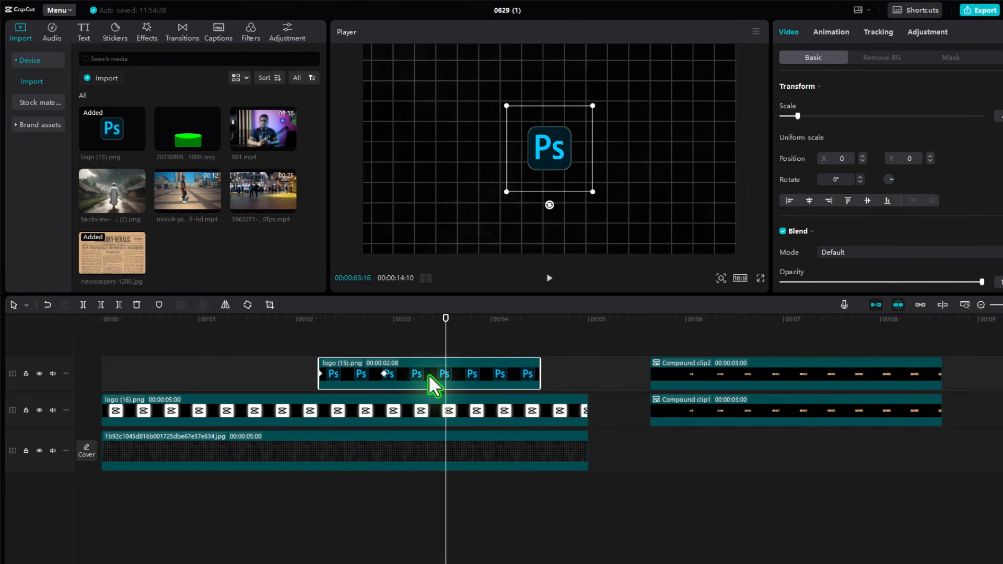
key("ctrl+v")
Play the timeline from the start to review the animation of both logos.
left_click_drag(322, 326, 219, 404)
left_click(219, 404)
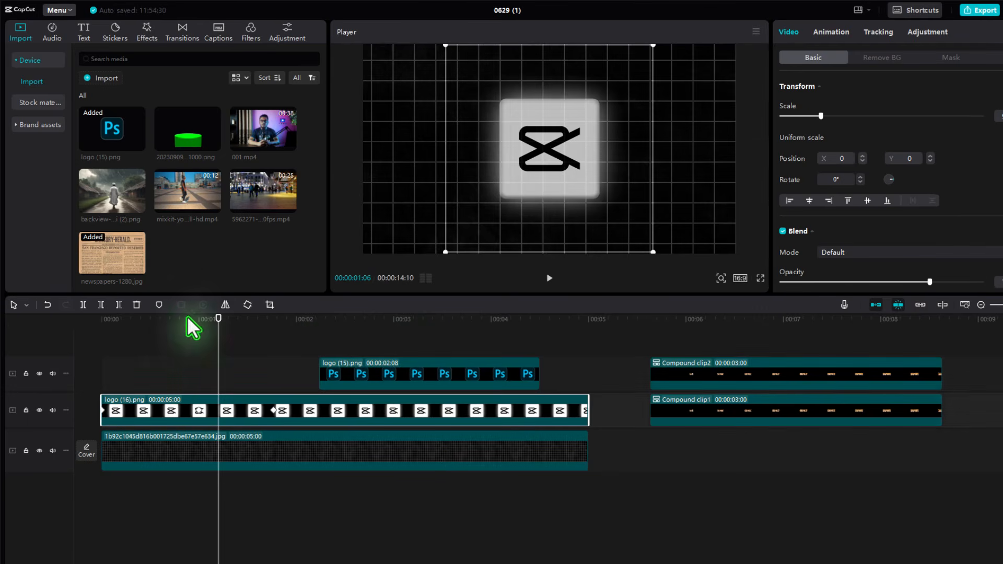
left_click_drag(186, 319, 48, 381)
key("space")
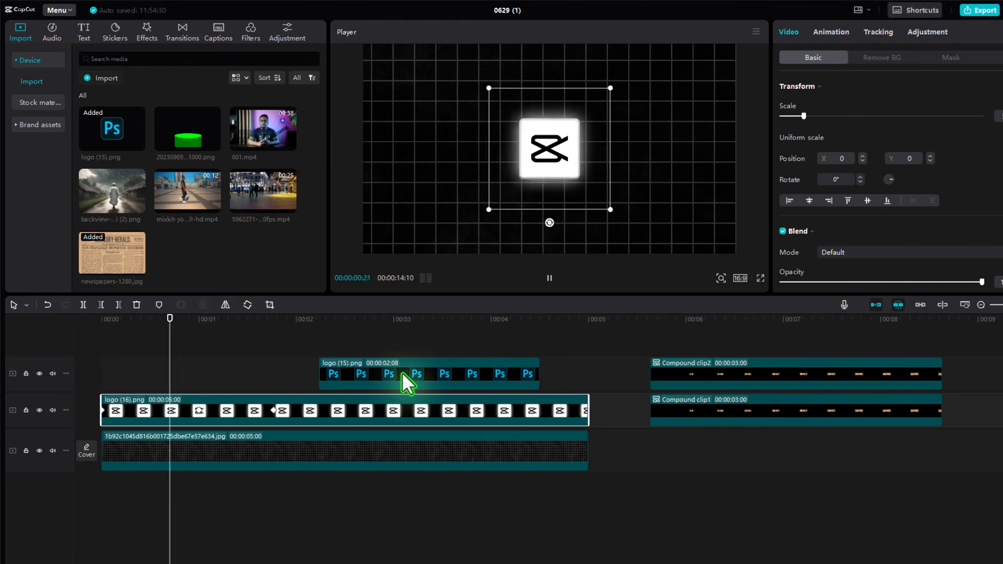